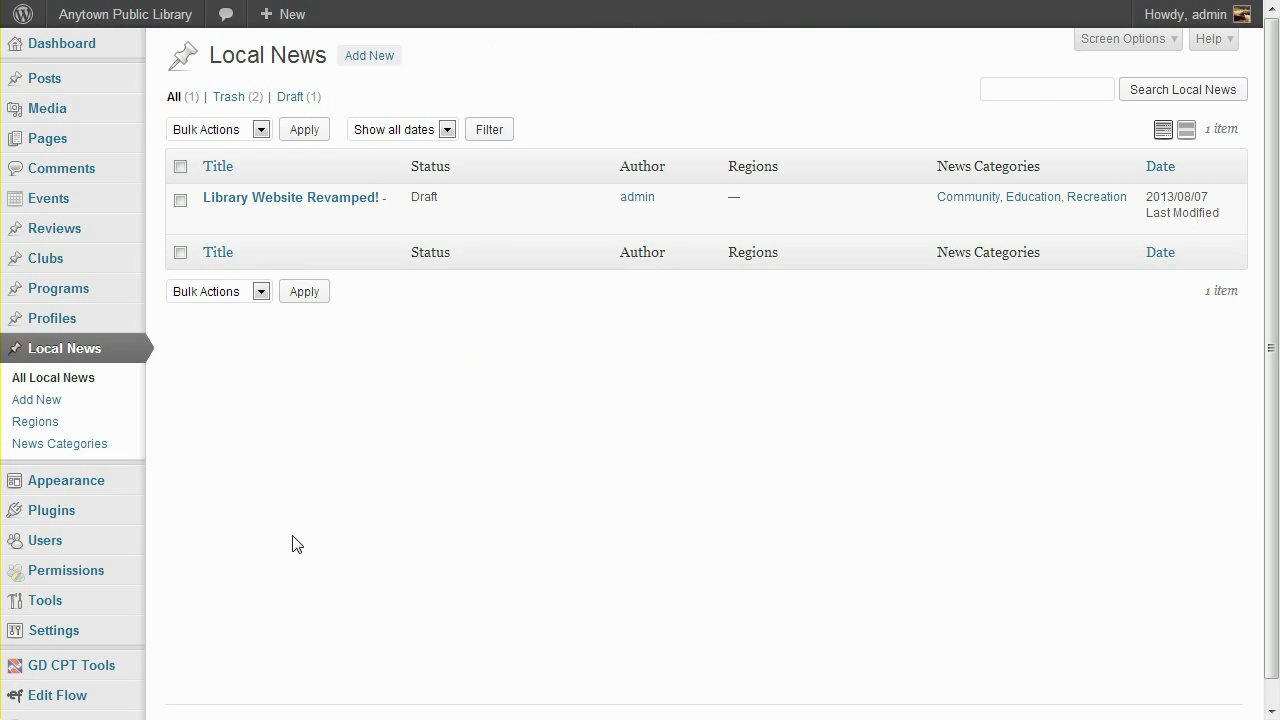
Review Press Permit's Core settings, where Local News, Regions and News Categories are filtered
{"action": "mouse_move", "coordinate": [91, 571]}
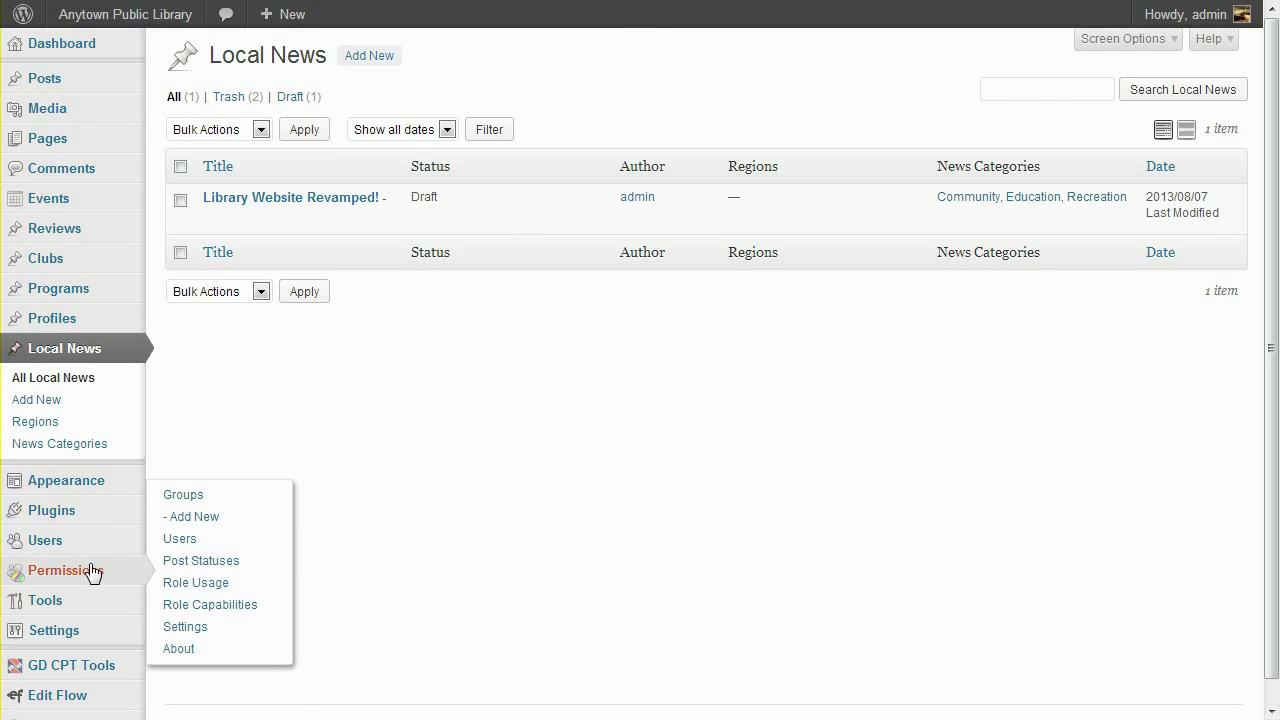
{"action": "left_click", "coordinate": [190, 632]}
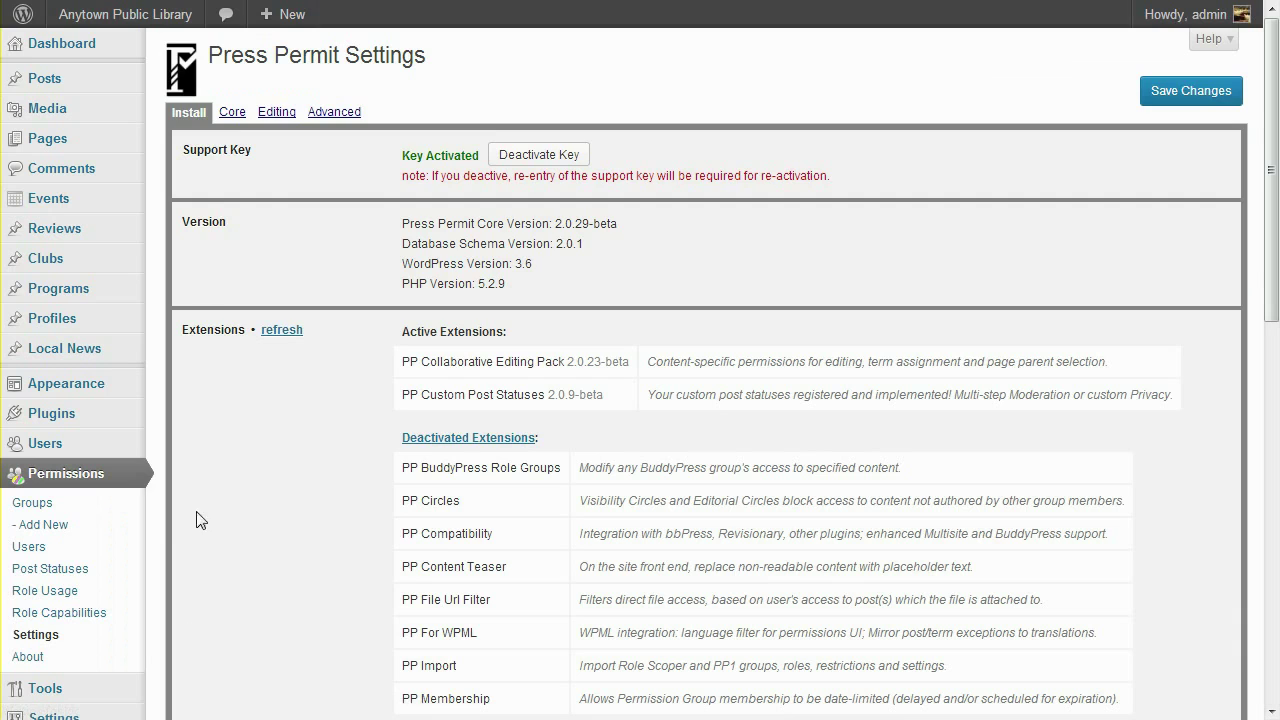
{"action": "left_click", "coordinate": [234, 114]}
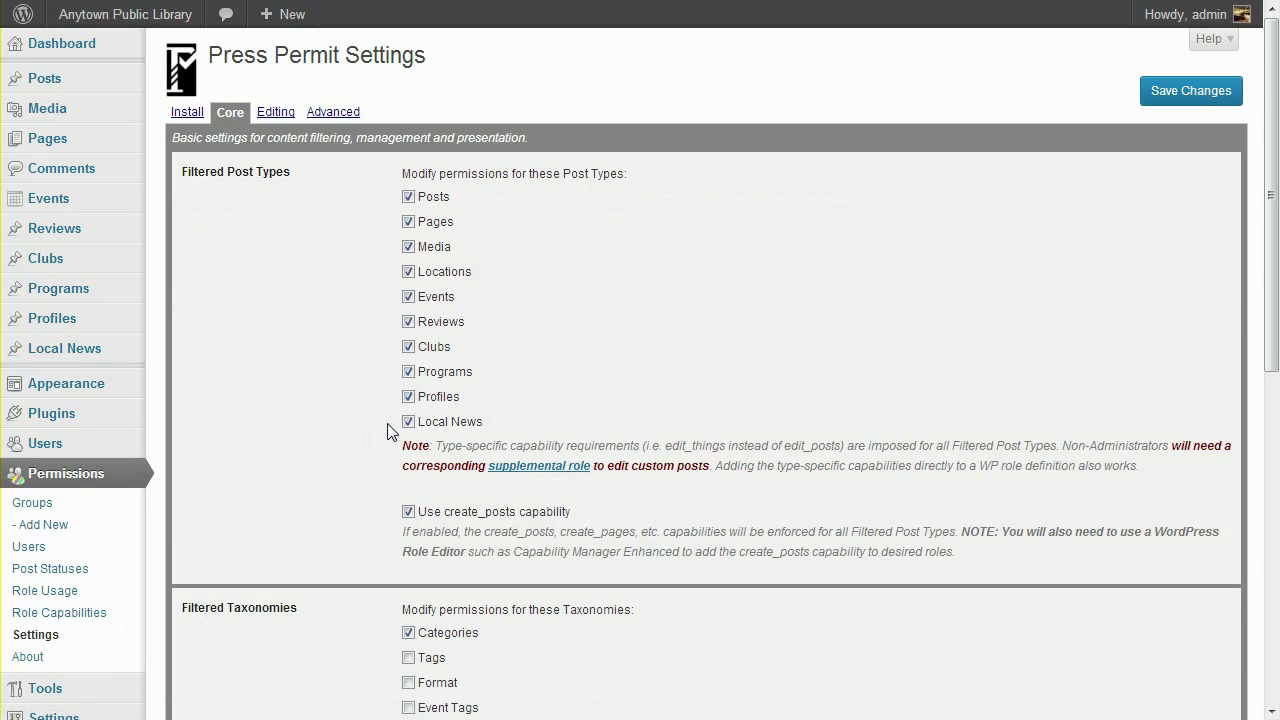
{"action": "scroll", "coordinate": [390, 430], "scroll_direction": "down", "scroll_amount": 3}
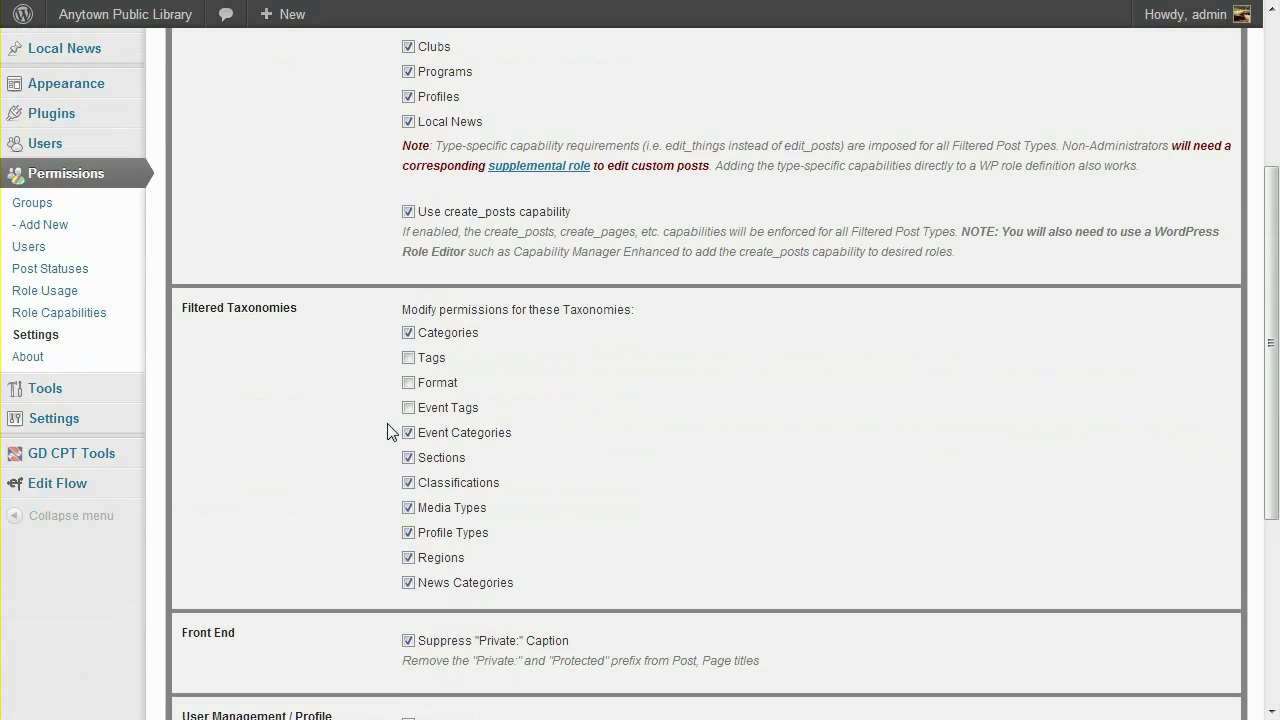
{"action": "mouse_move", "coordinate": [76, 483]}
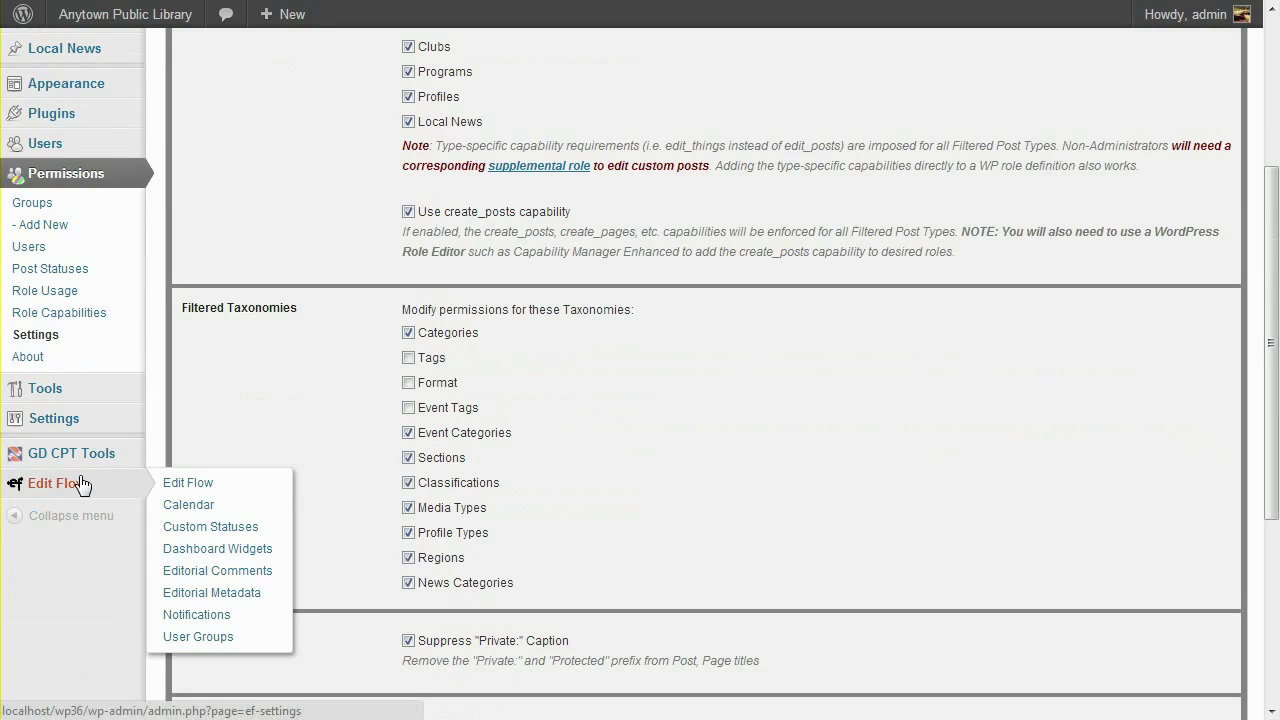
Check Edit Flow's Custom Statuses options, which apply to Posts, Pages and Local News
{"action": "left_click", "coordinate": [224, 532]}
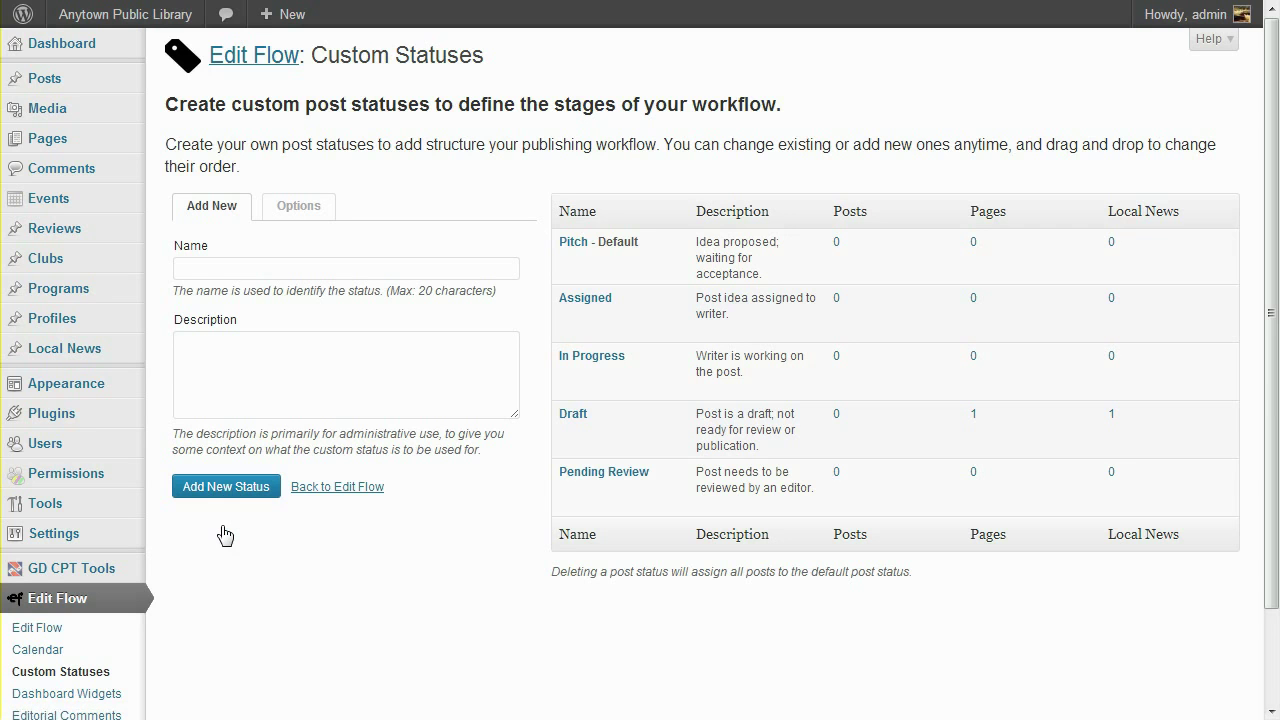
{"action": "left_click", "coordinate": [291, 214]}
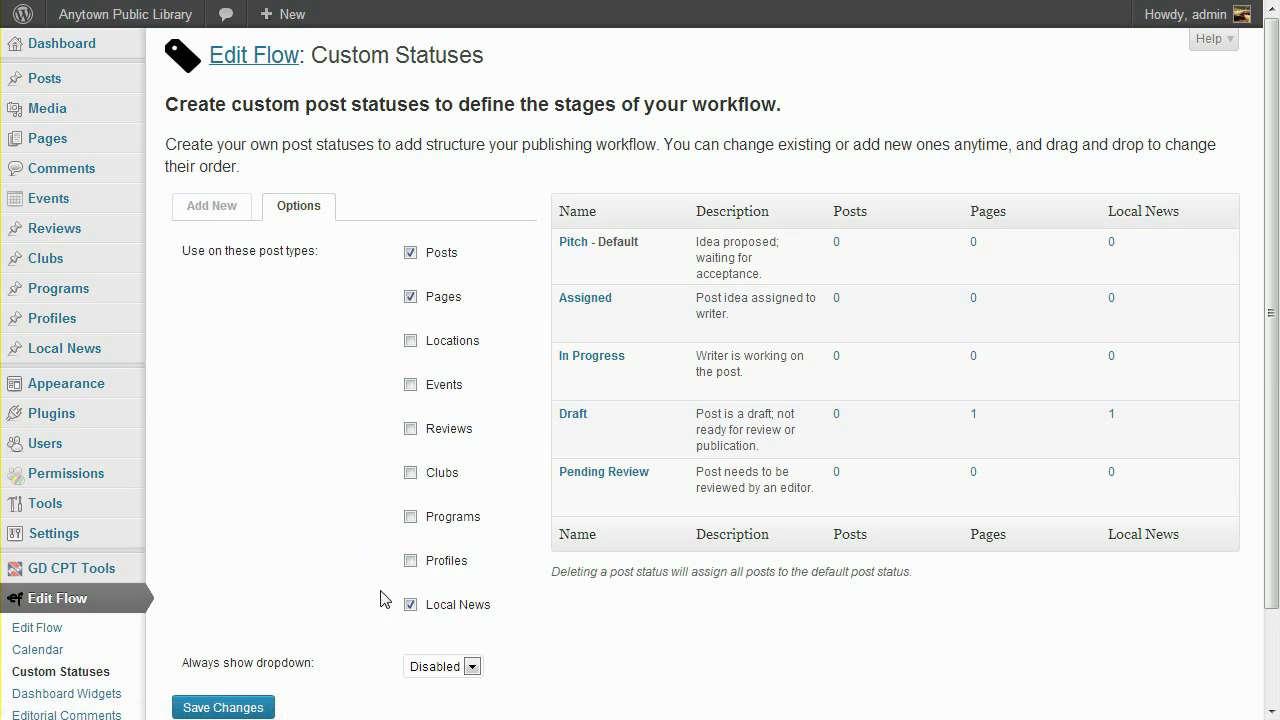
{"action": "mouse_move", "coordinate": [87, 481]}
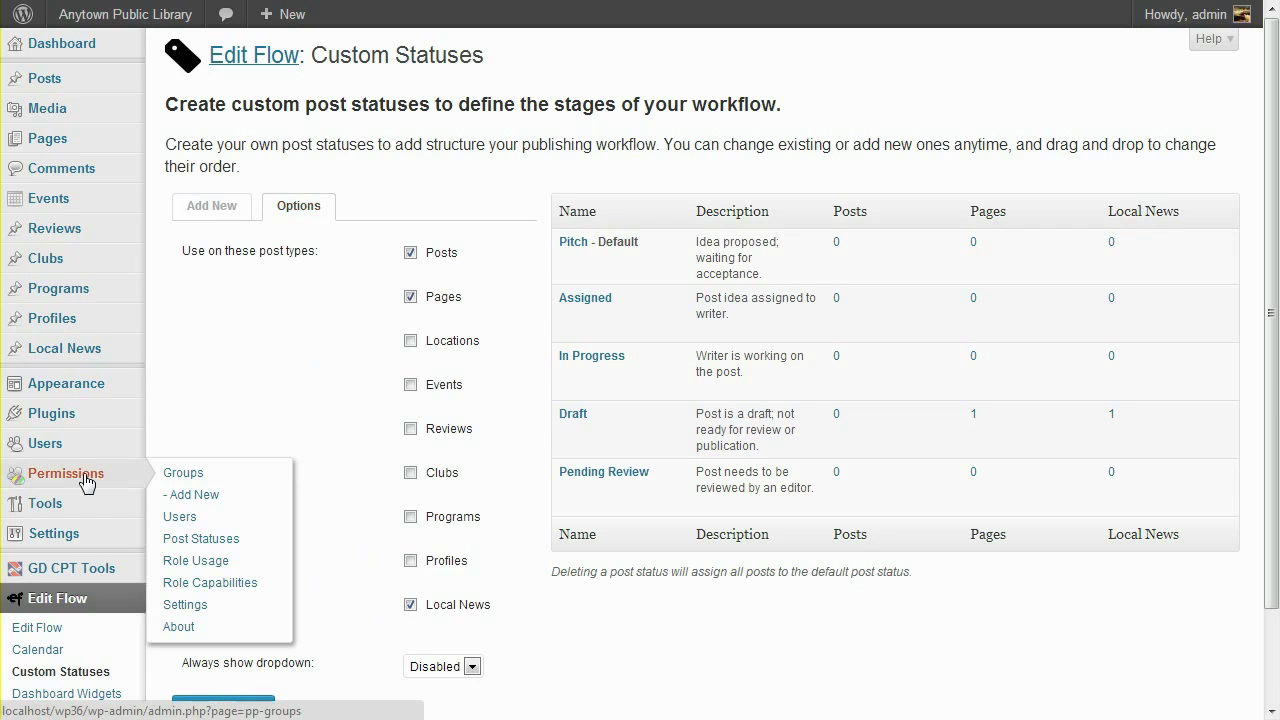
View the Moderation statuses list: Pitch, Assigned, Needs Work, Recommended and Approved
{"action": "left_click", "coordinate": [206, 541]}
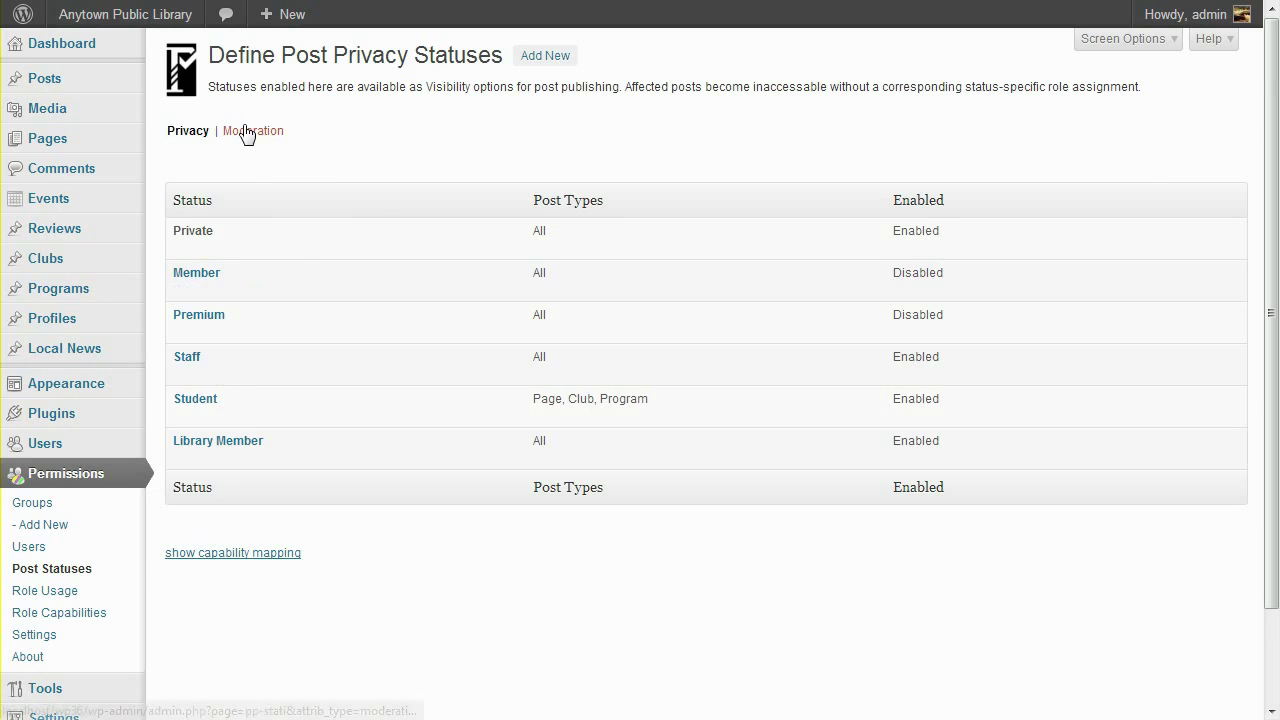
{"action": "left_click", "coordinate": [247, 135]}
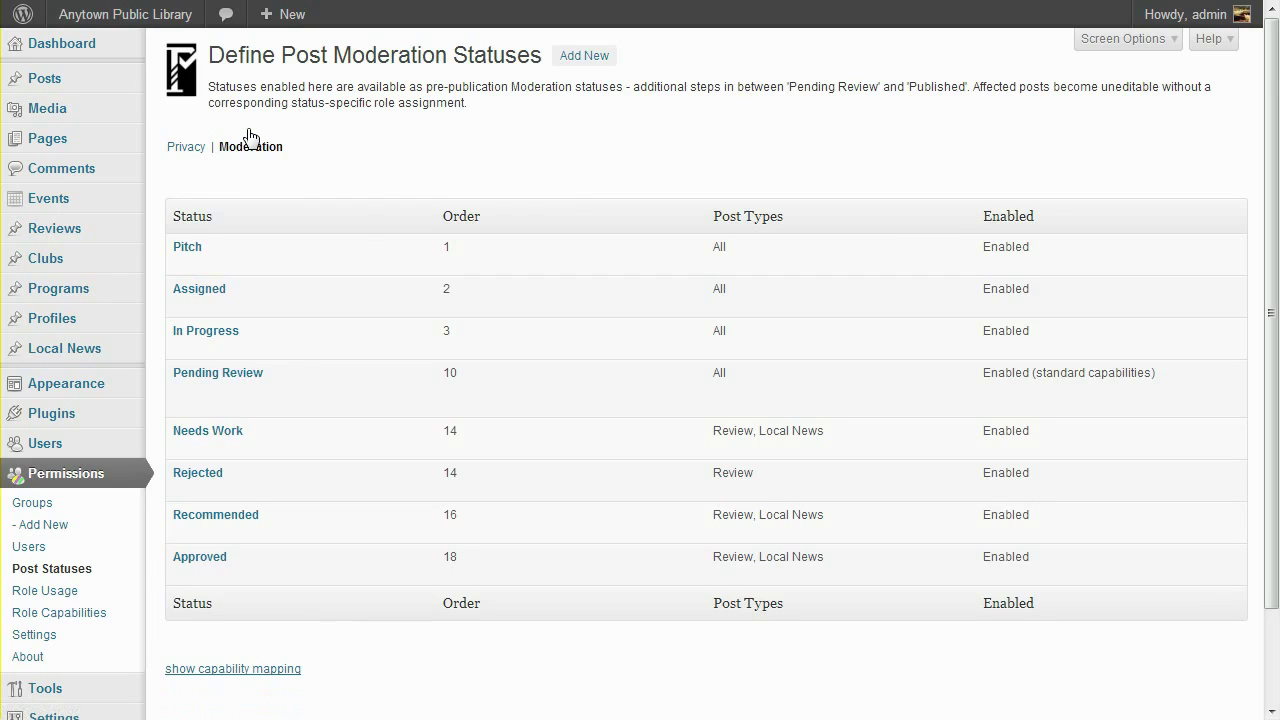
{"action": "mouse_move", "coordinate": [288, 306]}
{"action": "mouse_move", "coordinate": [311, 346]}
{"action": "mouse_move", "coordinate": [323, 592]}
{"action": "mouse_move", "coordinate": [334, 491]}
{"action": "mouse_move", "coordinate": [346, 541]}
Return to the Local News list holding the single draft 'Library Website Revamped!'
{"action": "left_click", "coordinate": [89, 358]}
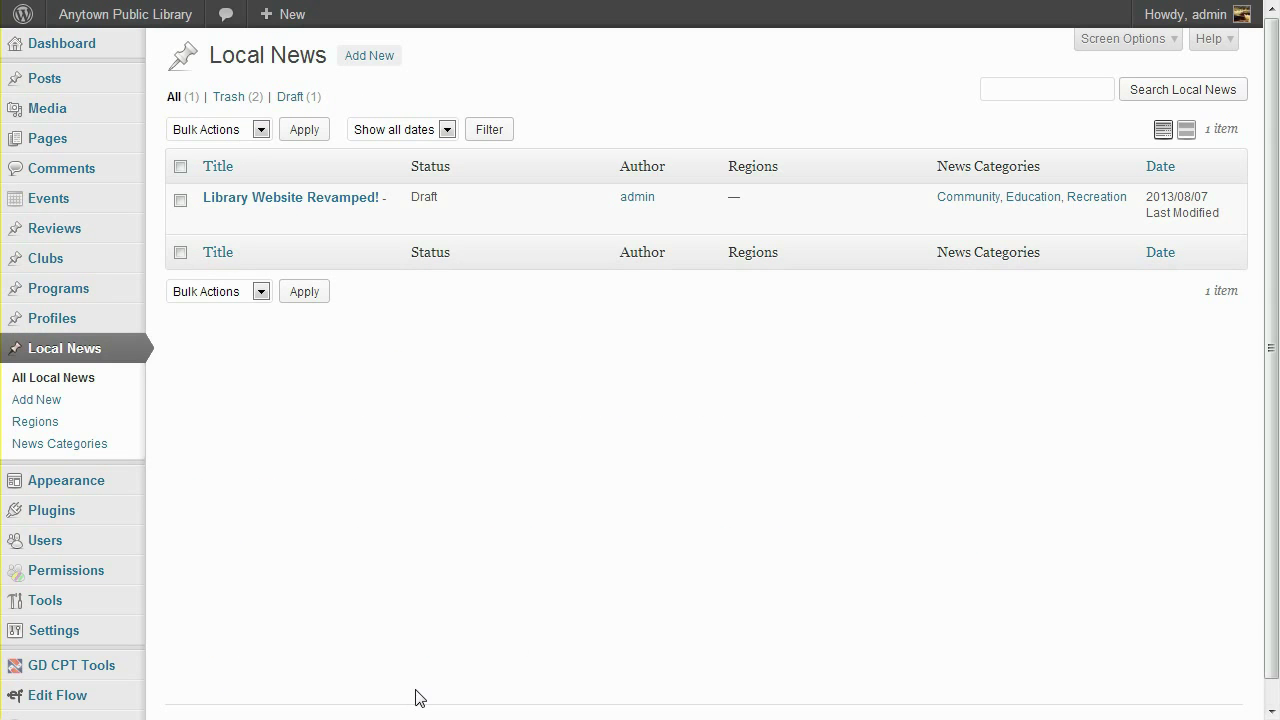
Open the High School Students permission group for editing
{"action": "mouse_move", "coordinate": [95, 585]}
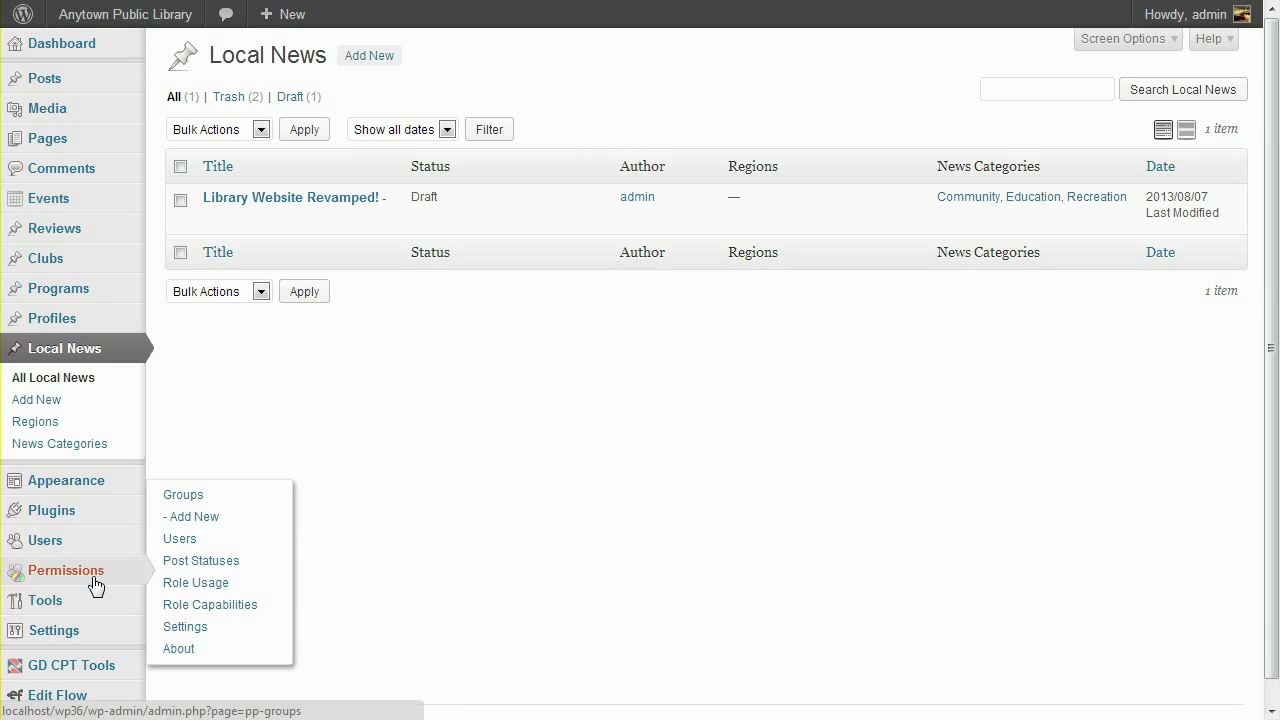
{"action": "left_click", "coordinate": [215, 499]}
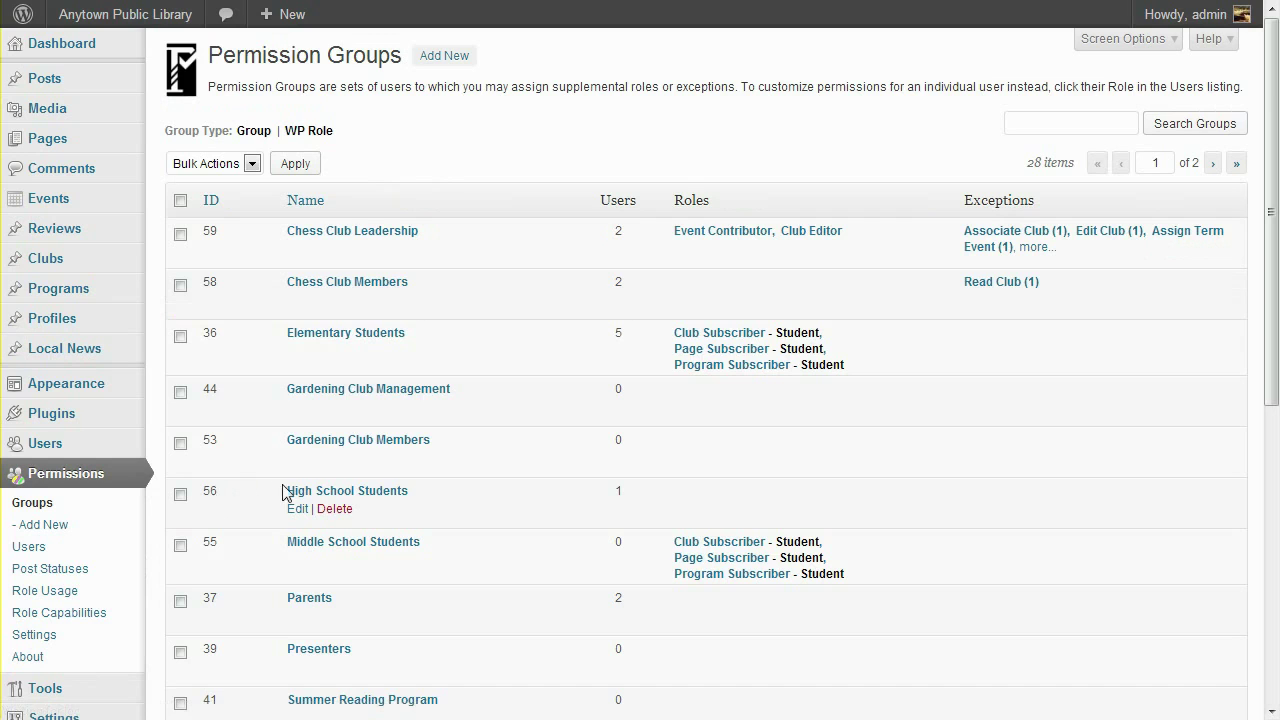
{"action": "left_click", "coordinate": [310, 492]}
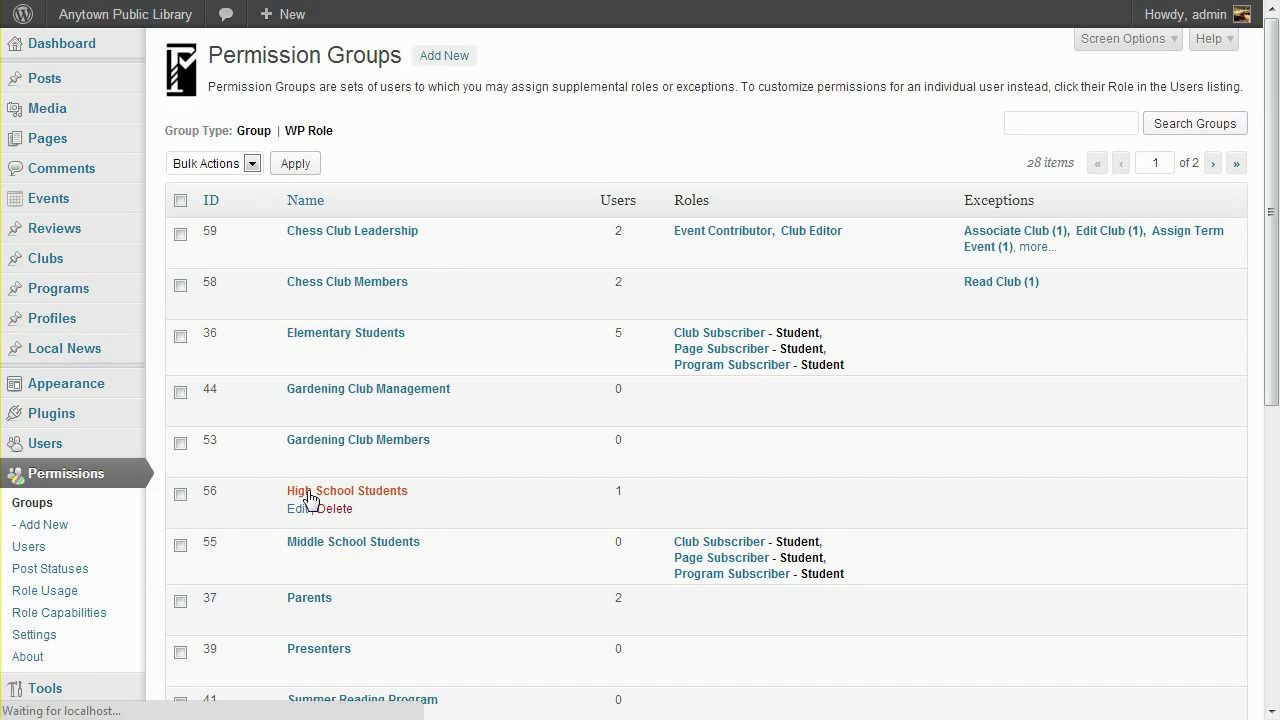
{"action": "scroll", "coordinate": [308, 497], "scroll_direction": "down", "scroll_amount": 3}
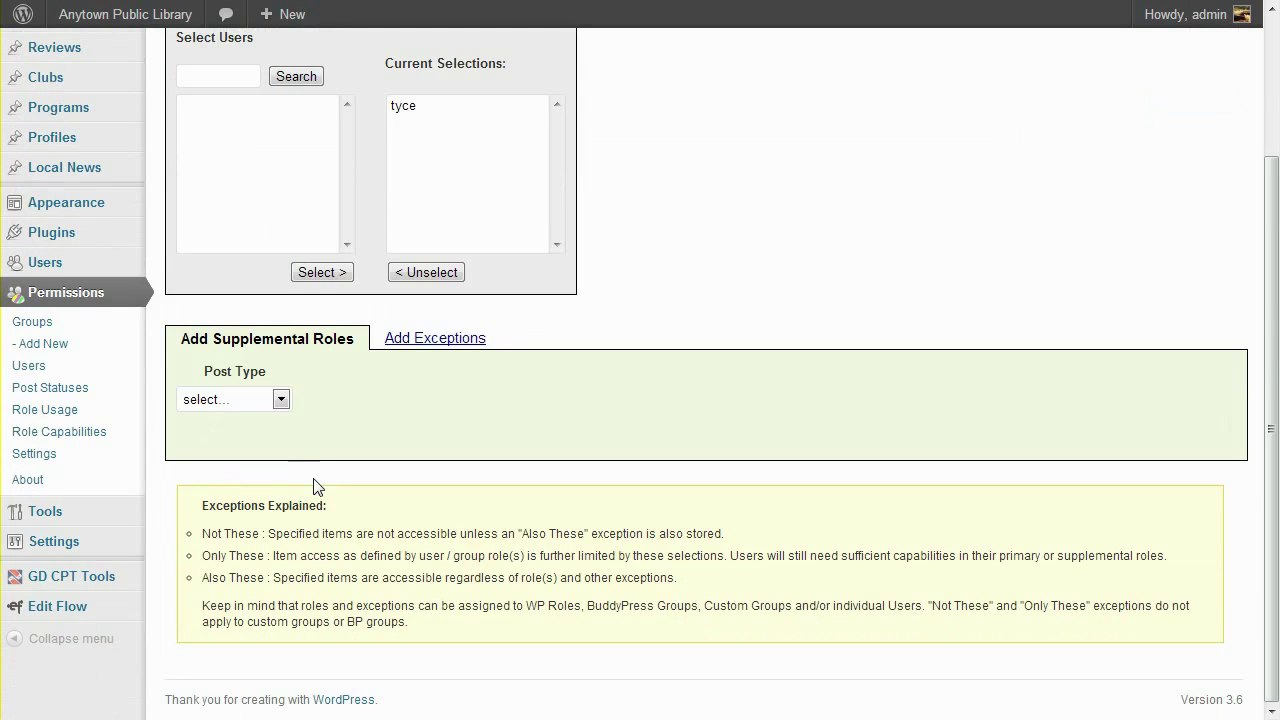
Queue a Local News Contributor supplemental role for standard statuses
{"action": "left_click", "coordinate": [281, 399]}
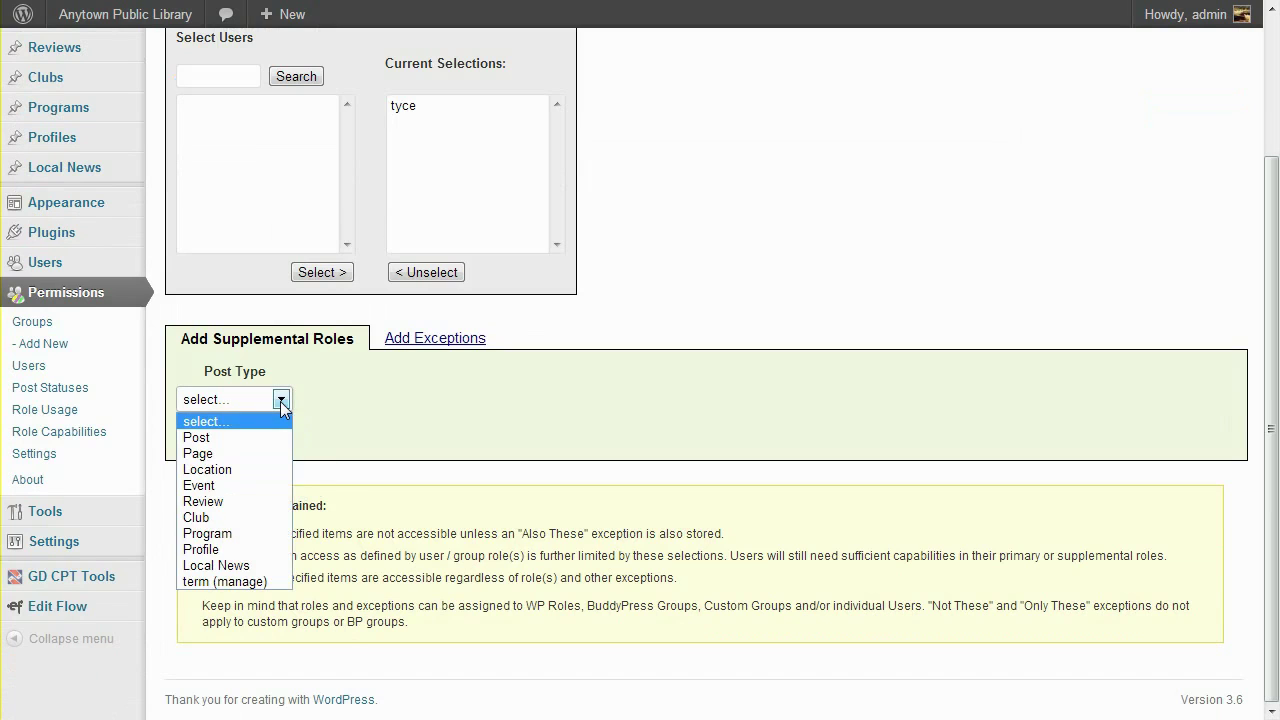
{"action": "left_click", "coordinate": [243, 563]}
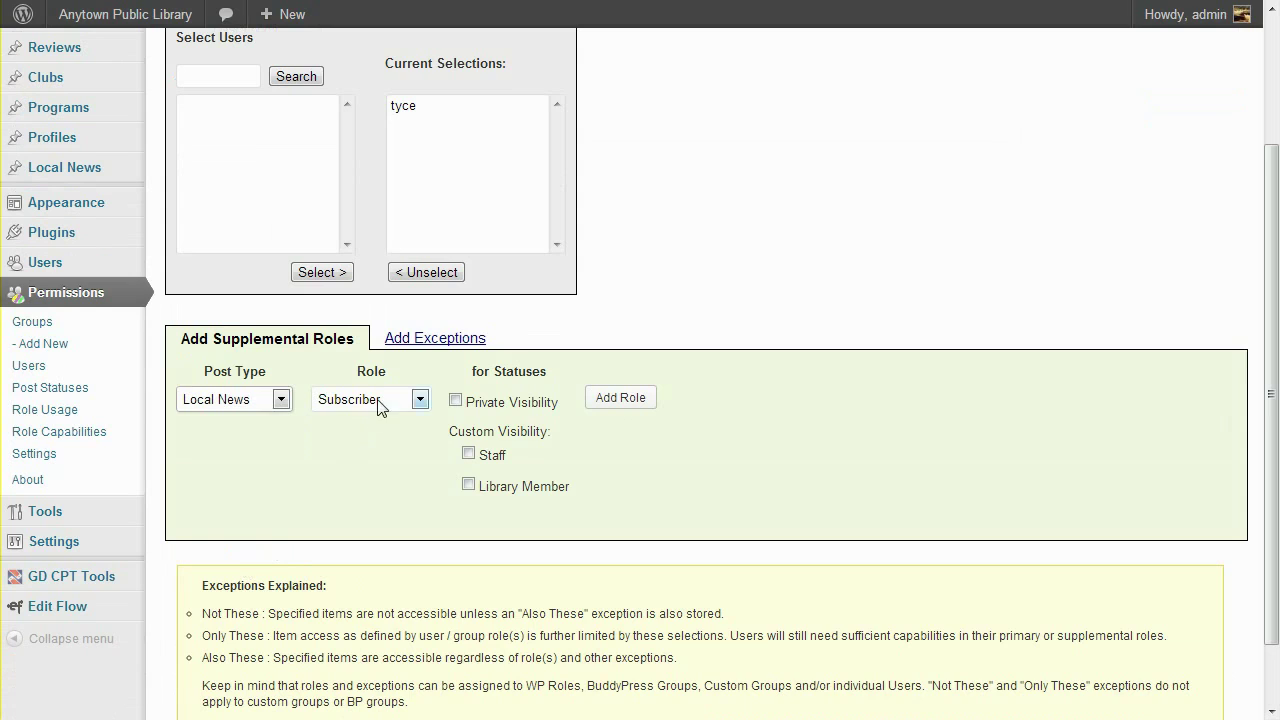
{"action": "left_click", "coordinate": [378, 400]}
{"action": "left_click", "coordinate": [381, 437]}
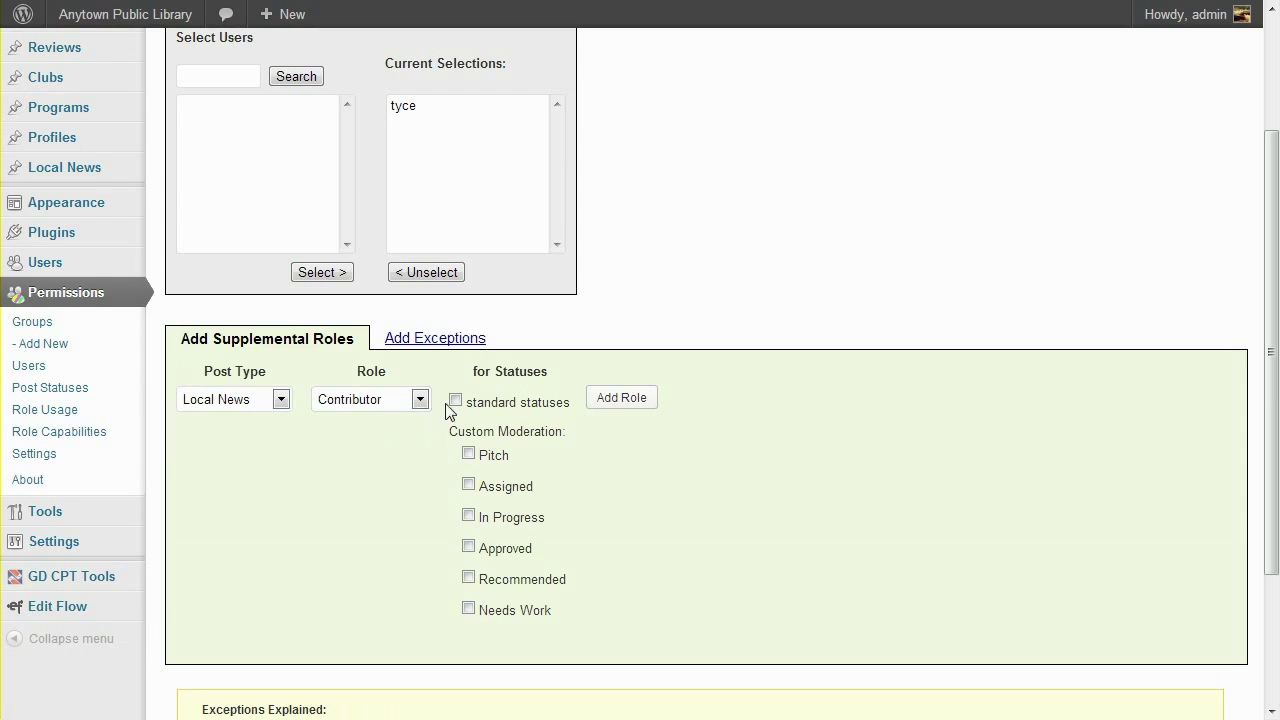
{"action": "left_click", "coordinate": [455, 400]}
{"action": "left_click", "coordinate": [614, 399]}
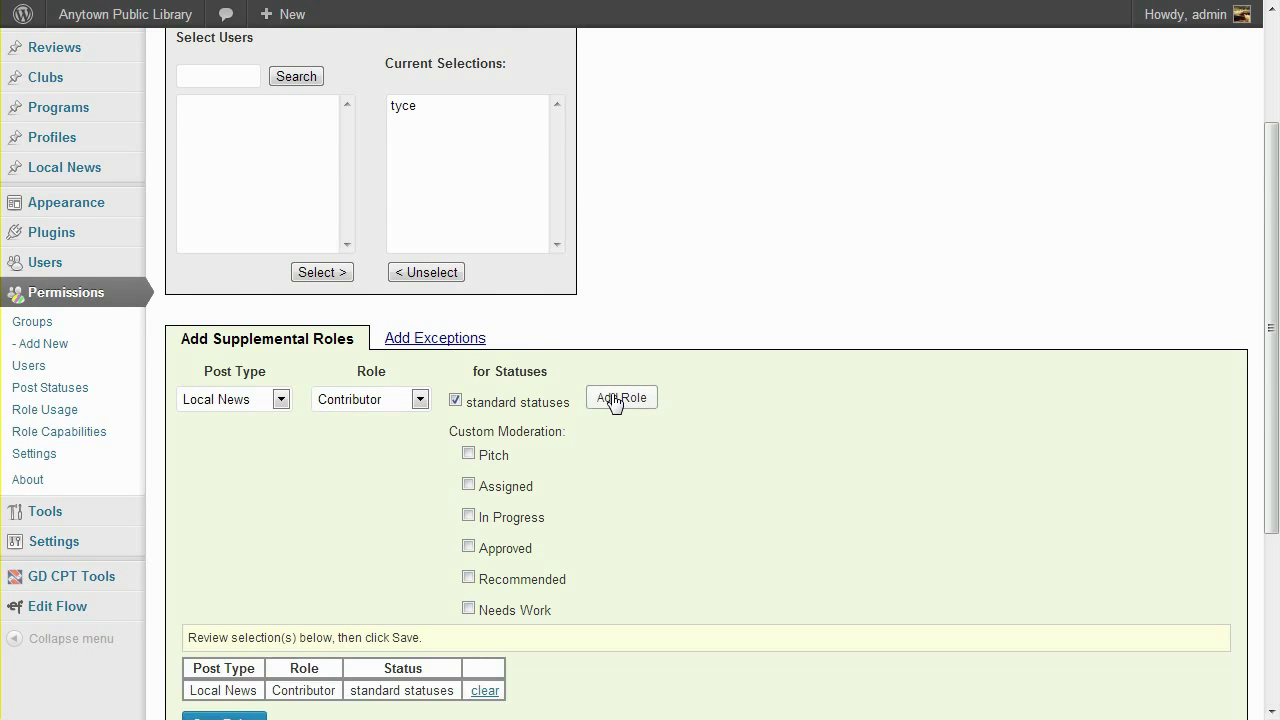
{"action": "scroll", "coordinate": [614, 400], "scroll_direction": "down", "scroll_amount": 2}
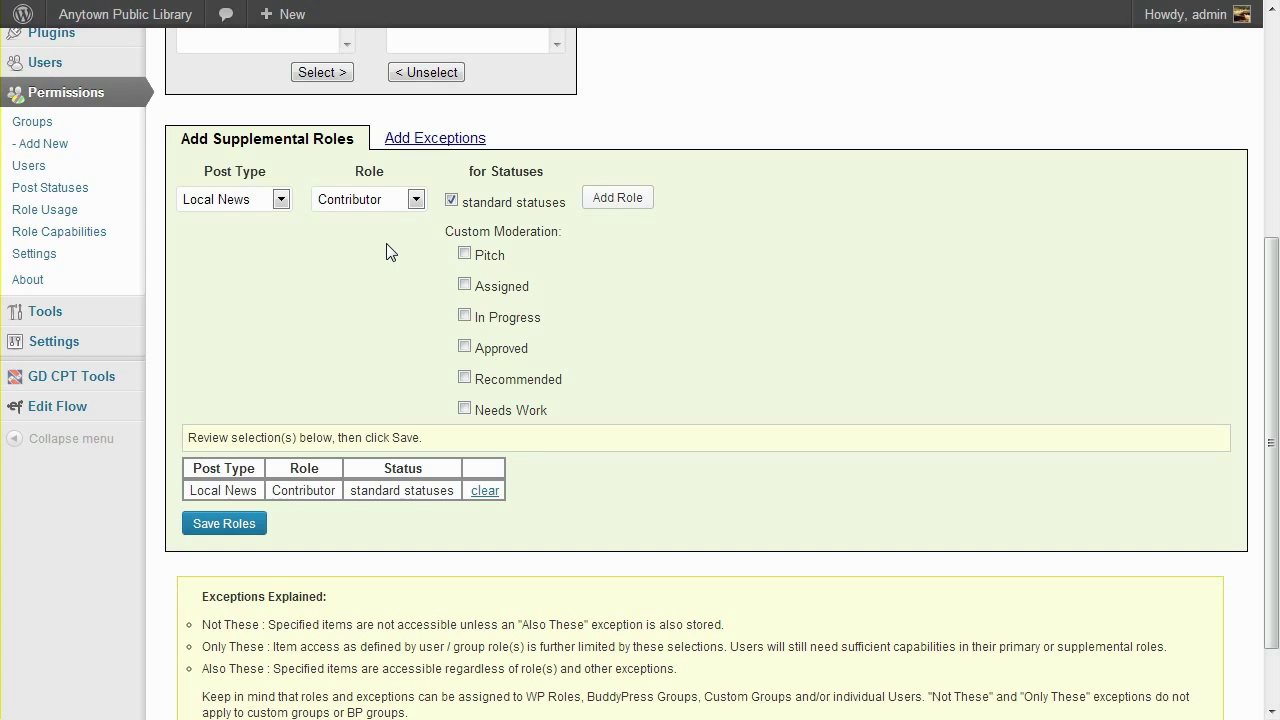
Queue a Local News Submitter role limited to the Pitch status
{"action": "left_click", "coordinate": [416, 200]}
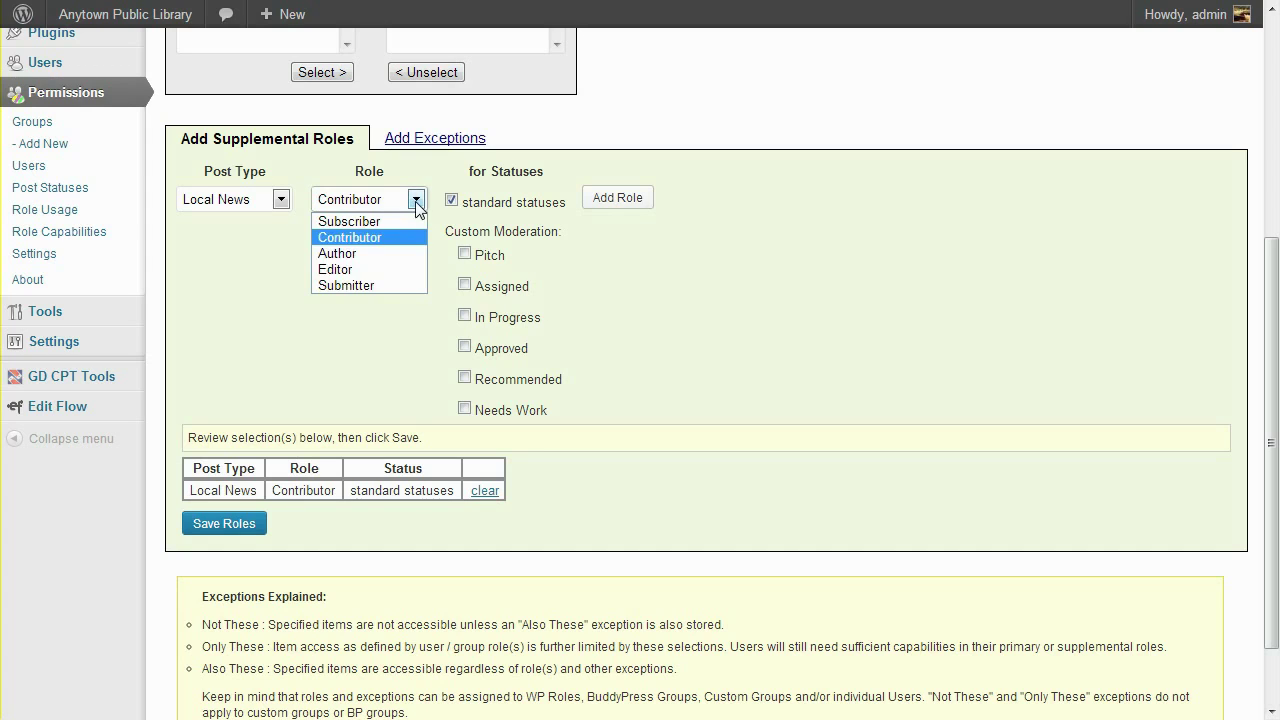
{"action": "left_click", "coordinate": [368, 284]}
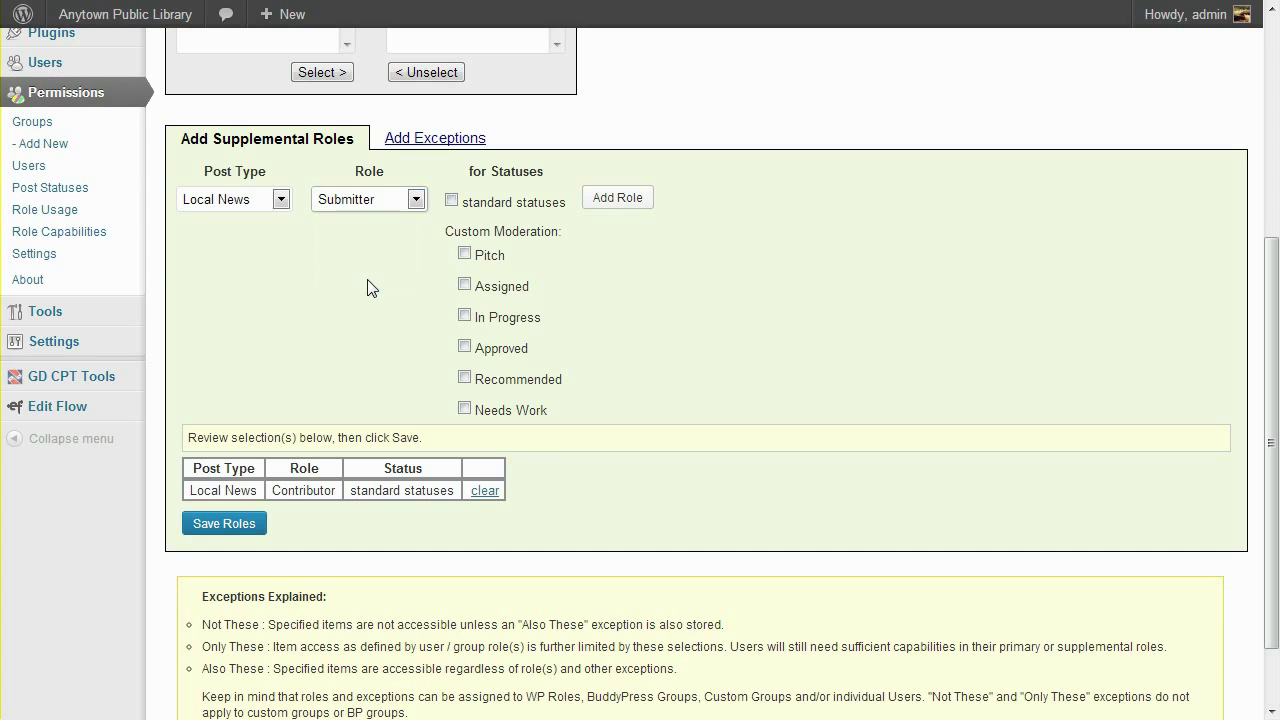
{"action": "left_click", "coordinate": [464, 255]}
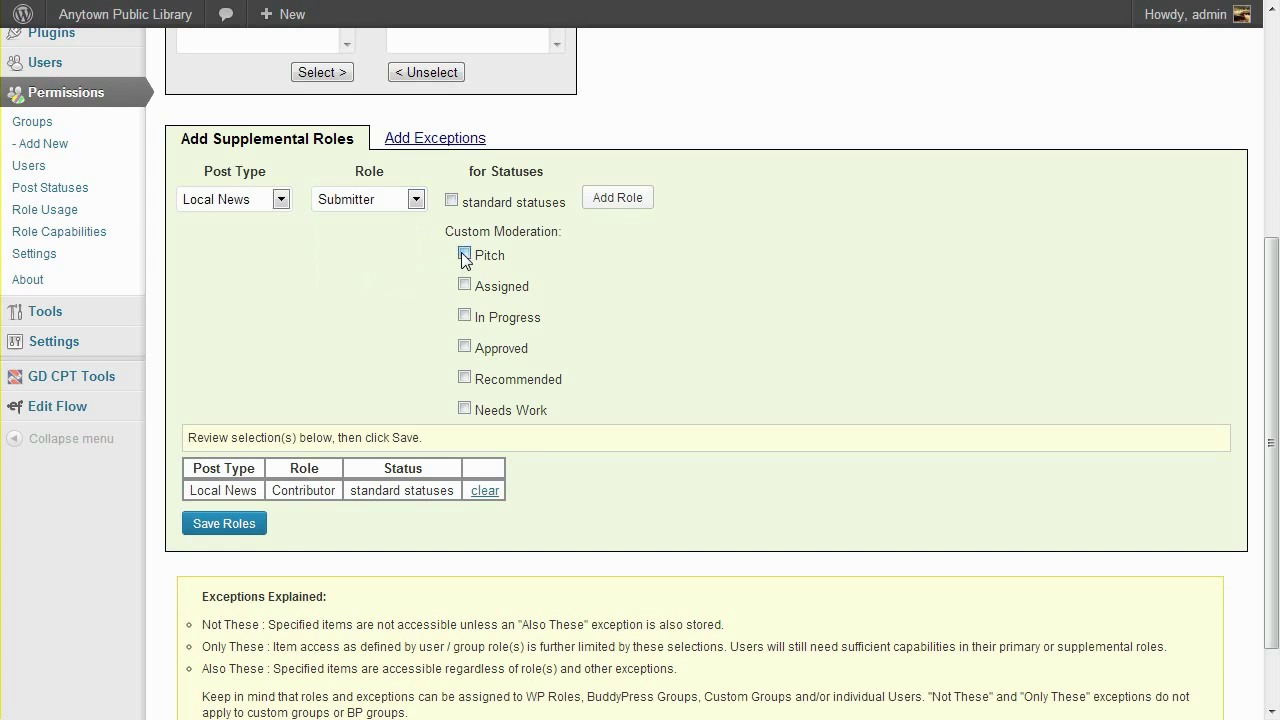
{"action": "left_click", "coordinate": [621, 201]}
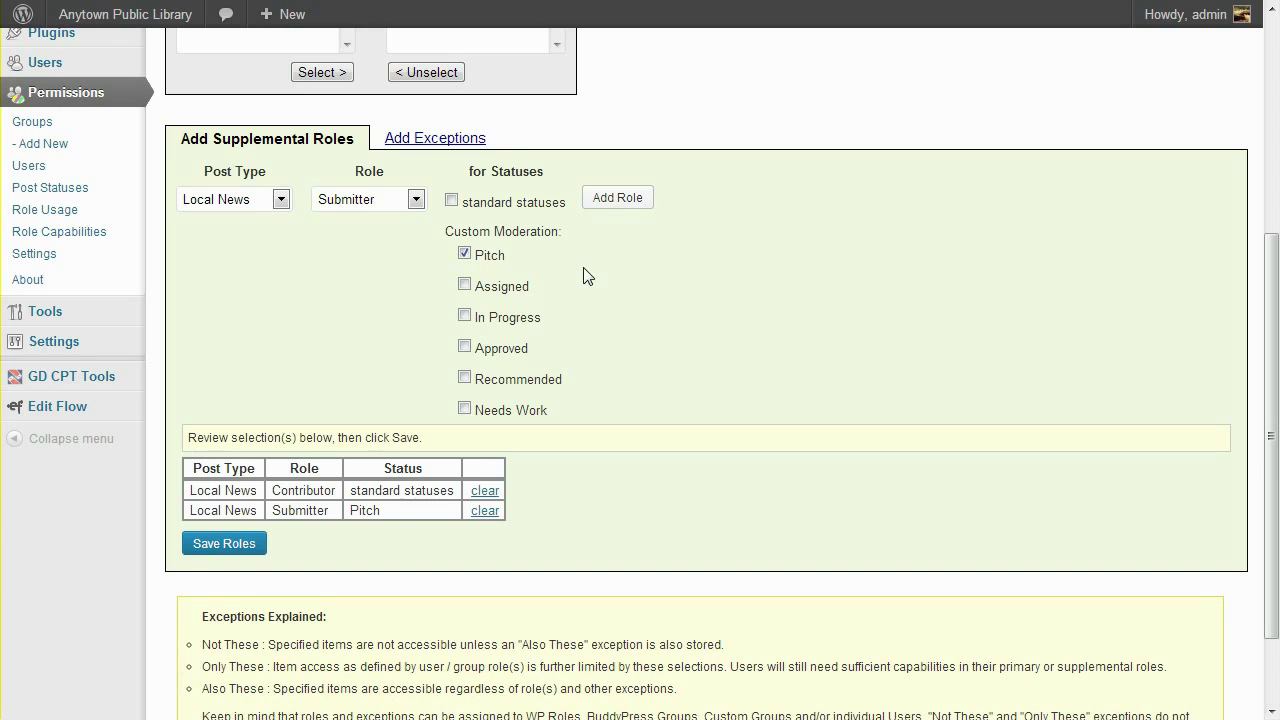
Add Contributor roles for Assigned and Needs Work, then save the group's roles
{"action": "left_click", "coordinate": [410, 200]}
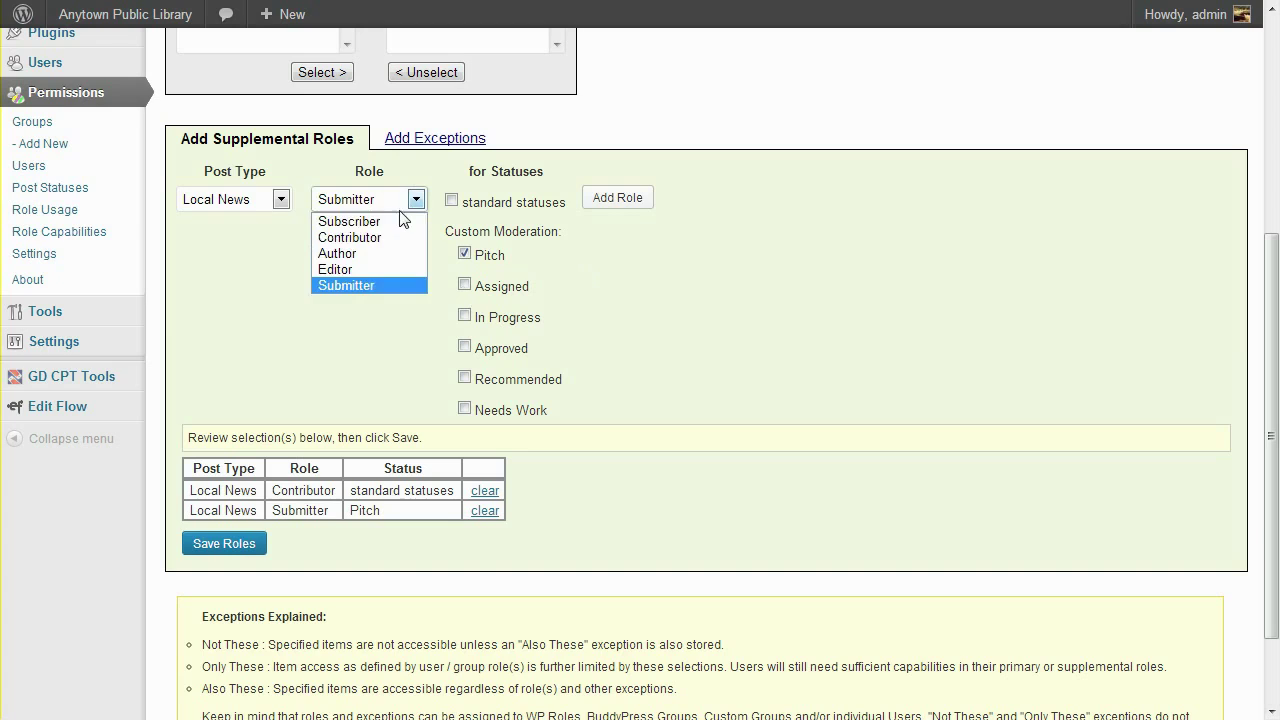
{"action": "left_click", "coordinate": [399, 237]}
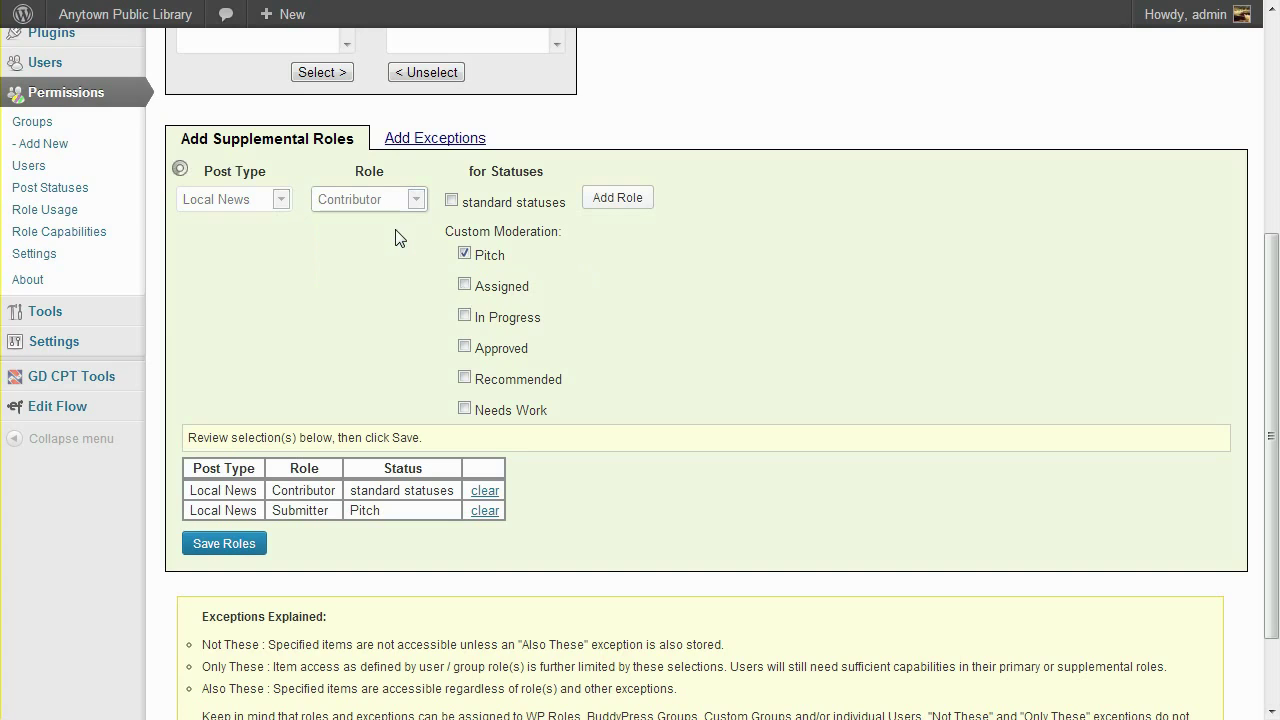
{"action": "left_click", "coordinate": [464, 284]}
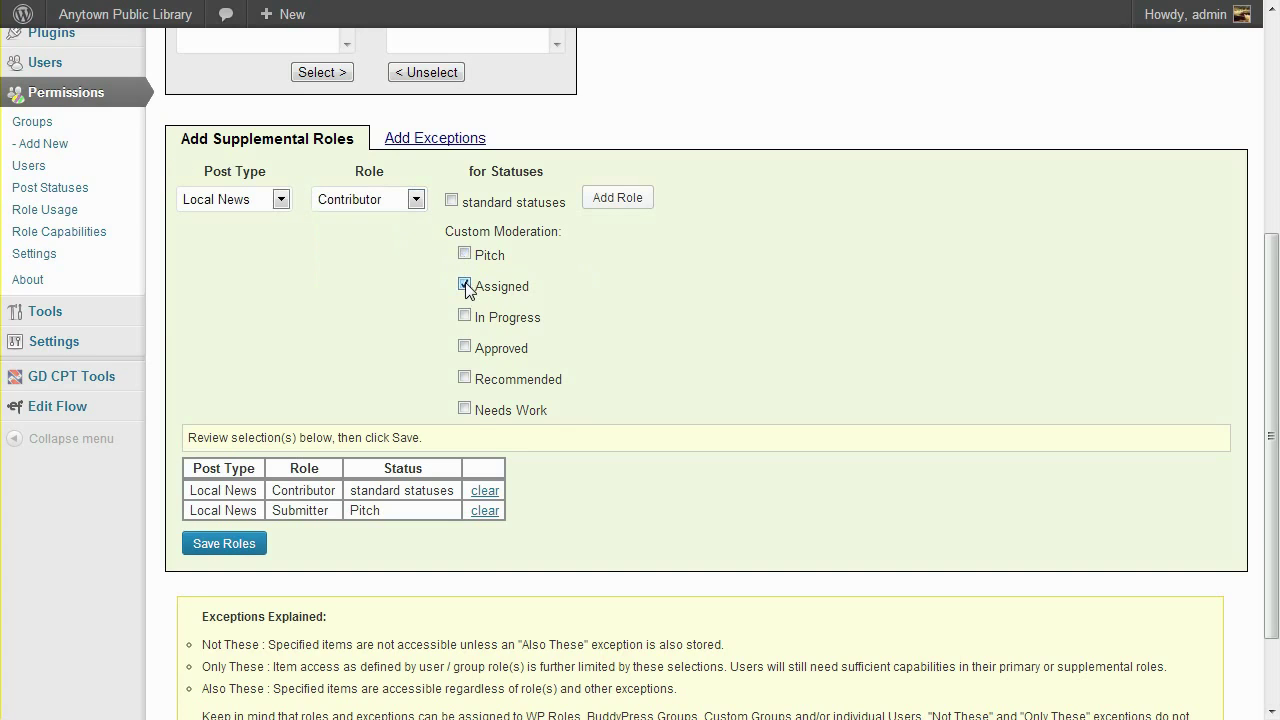
{"action": "left_click", "coordinate": [464, 408]}
{"action": "left_click", "coordinate": [624, 199]}
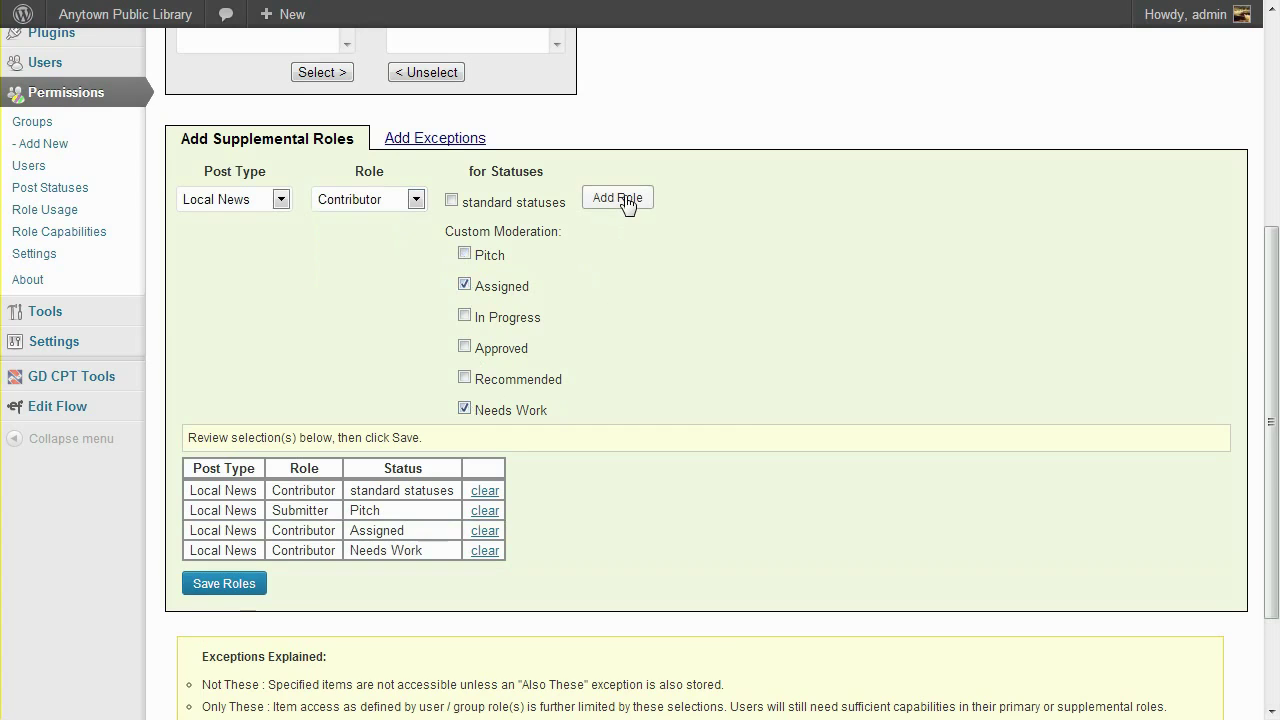
{"action": "left_click", "coordinate": [223, 592]}
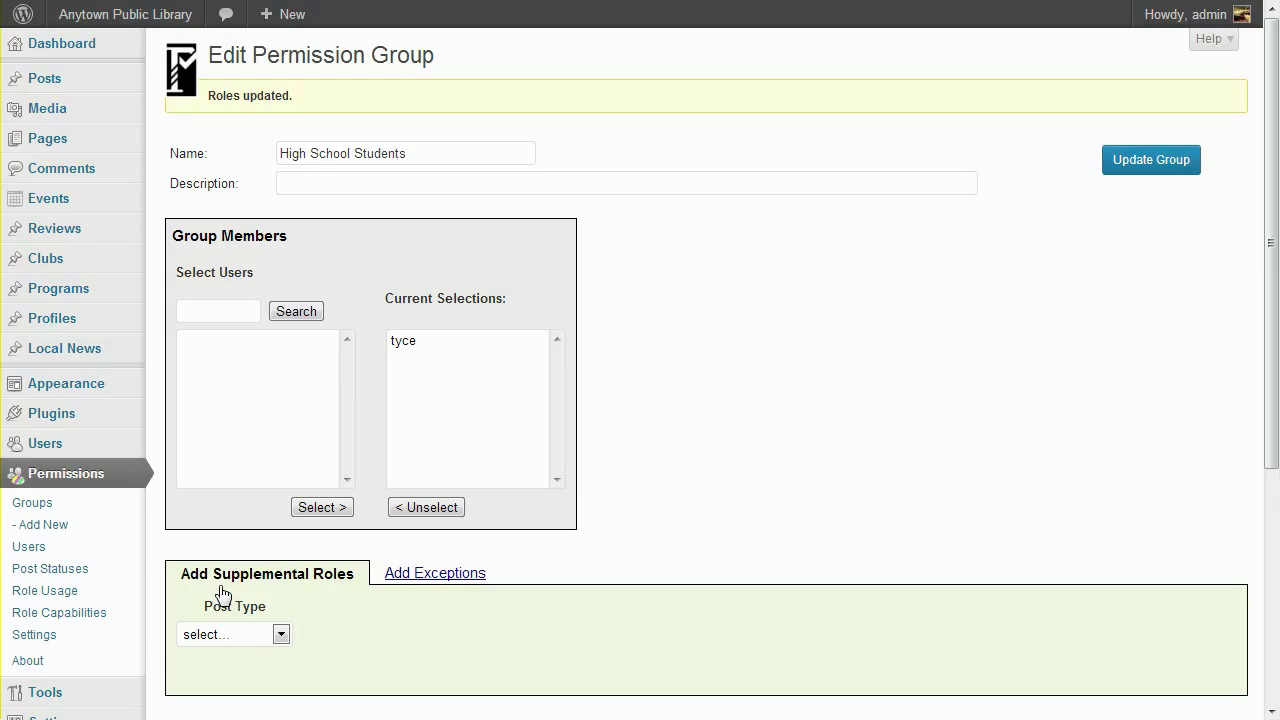
{"action": "scroll", "coordinate": [223, 592], "scroll_direction": "down", "scroll_amount": 3}
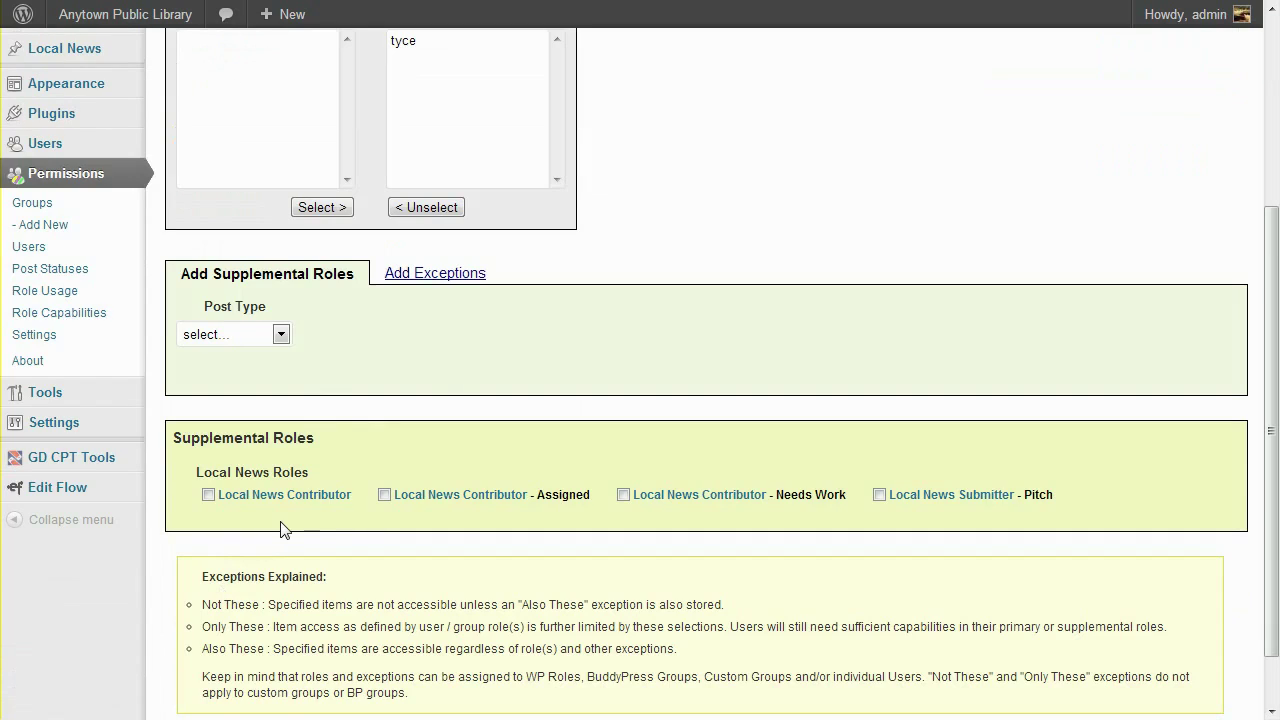
Open the Teachers permission group for editing
{"action": "left_click", "coordinate": [36, 203]}
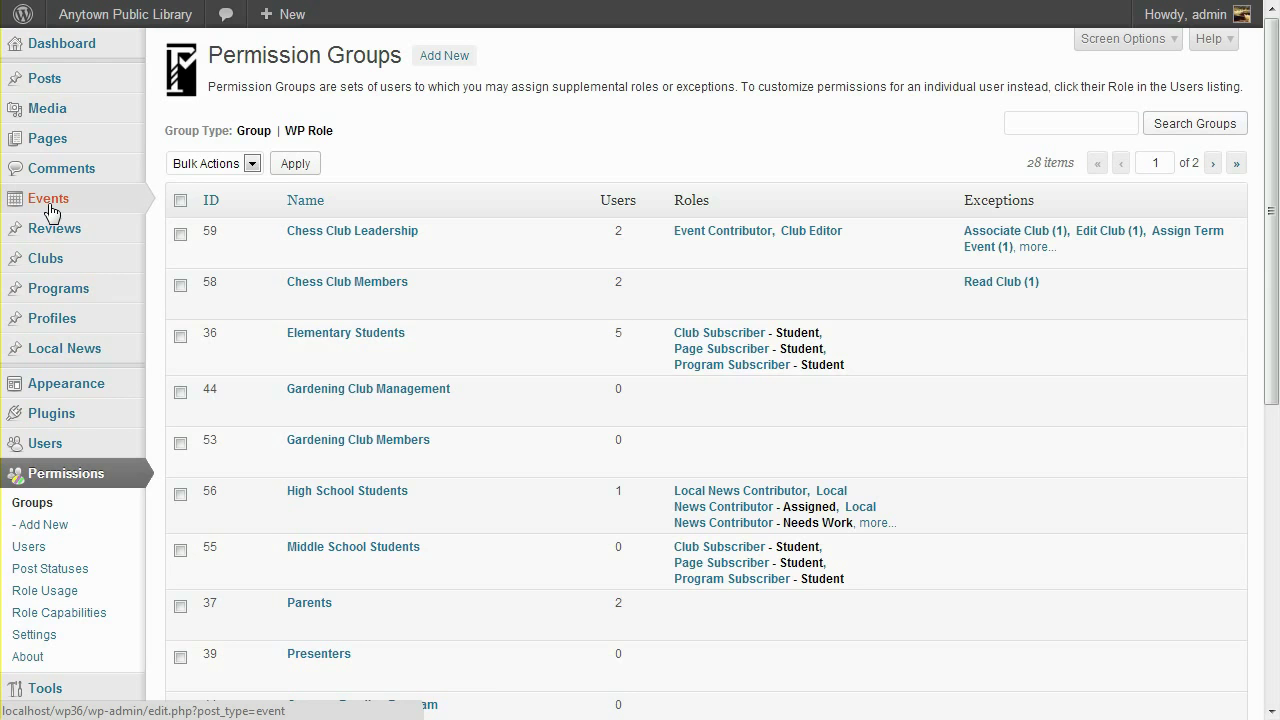
{"action": "scroll", "coordinate": [320, 500], "scroll_direction": "down", "scroll_amount": 3}
{"action": "left_click", "coordinate": [299, 474]}
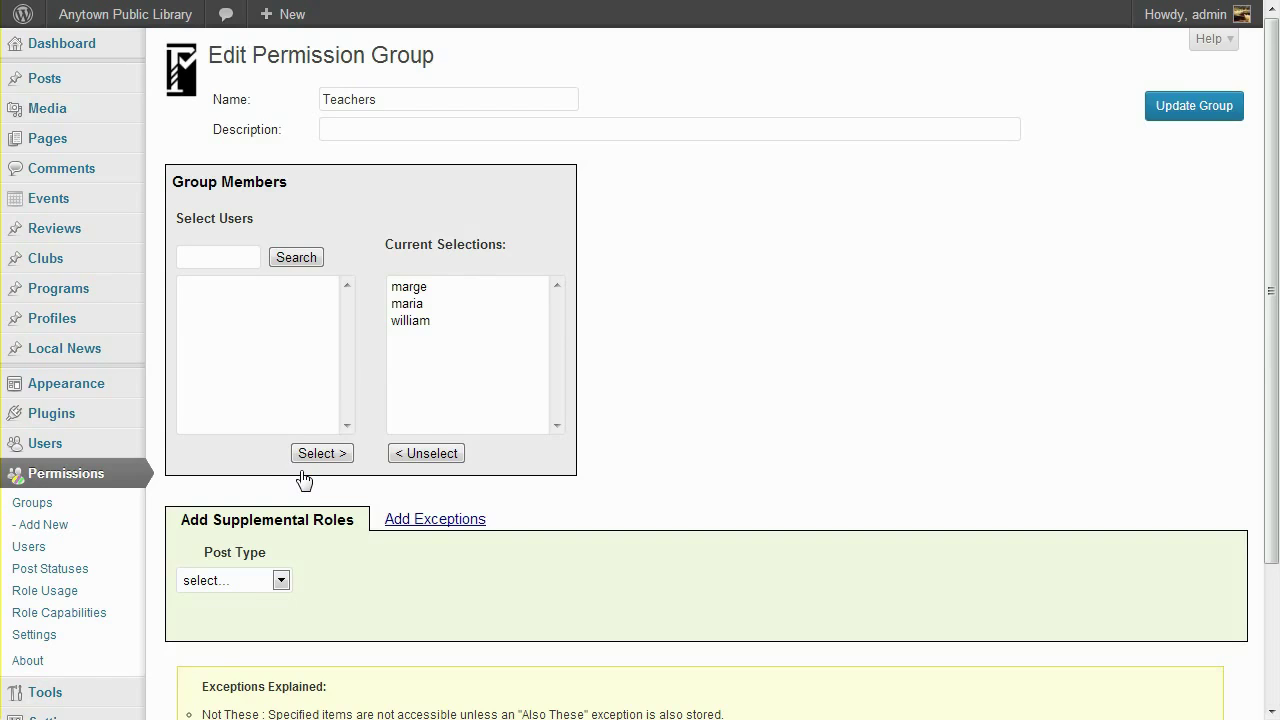
{"action": "scroll", "coordinate": [304, 481], "scroll_direction": "down", "scroll_amount": 3}
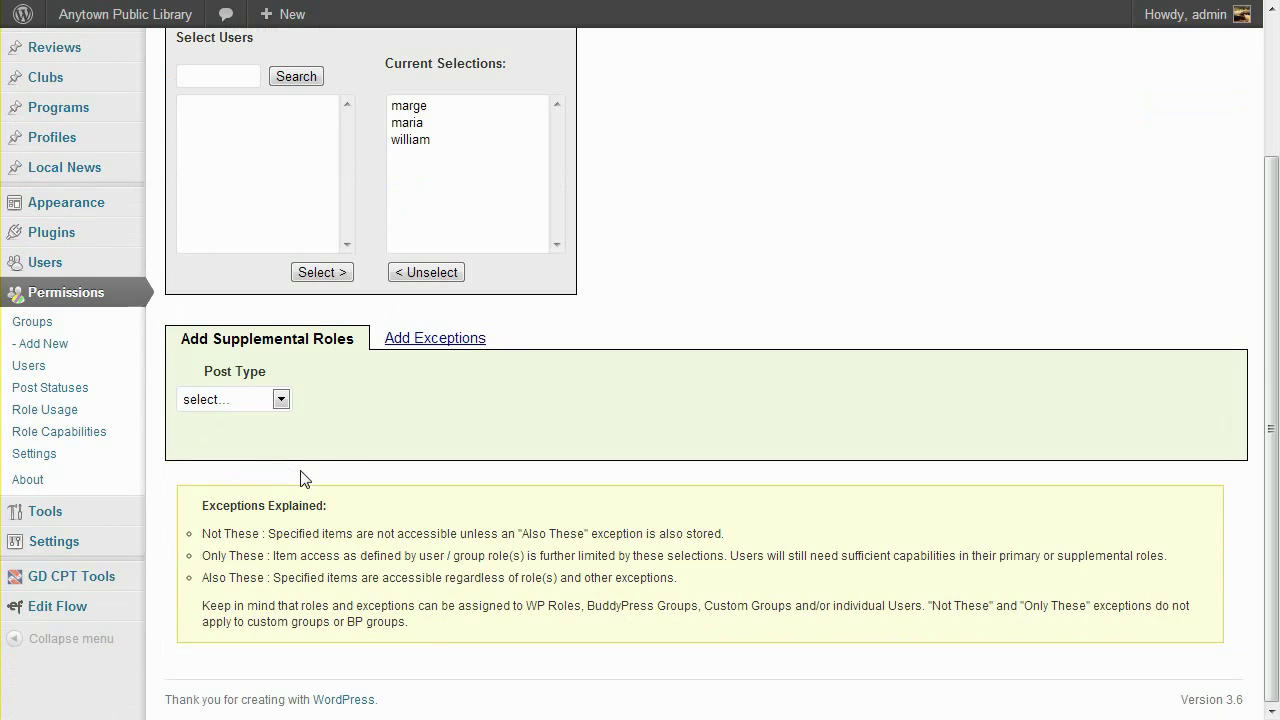
Add and save Local News Editor roles for Pitch, Assigned, Recommended and Needs Work
{"action": "left_click", "coordinate": [280, 400]}
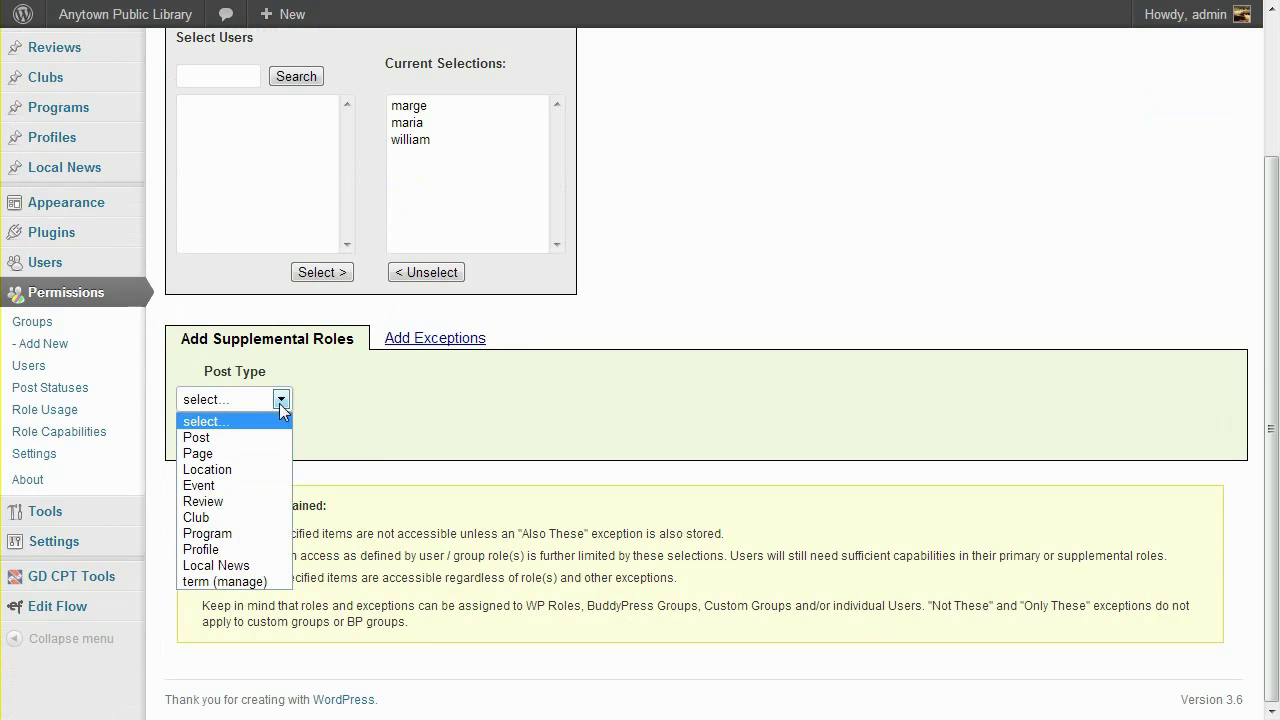
{"action": "left_click", "coordinate": [238, 569]}
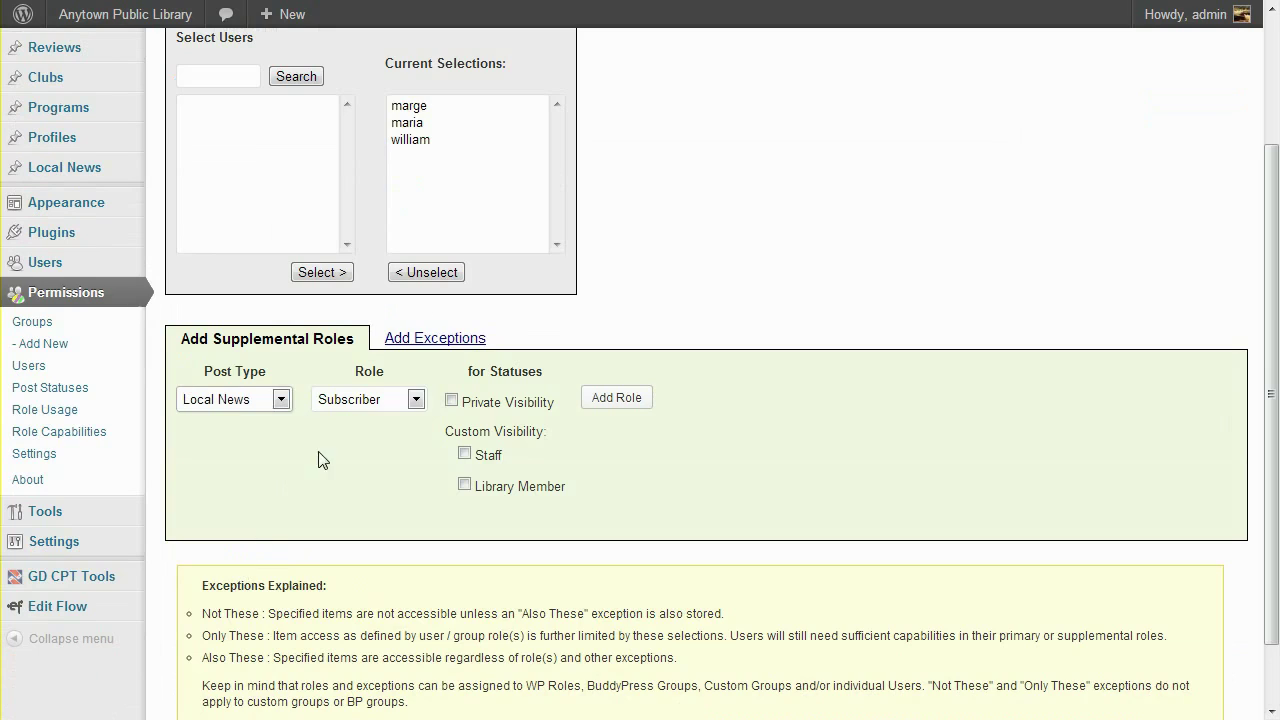
{"action": "left_click", "coordinate": [366, 403]}
{"action": "left_click", "coordinate": [400, 468]}
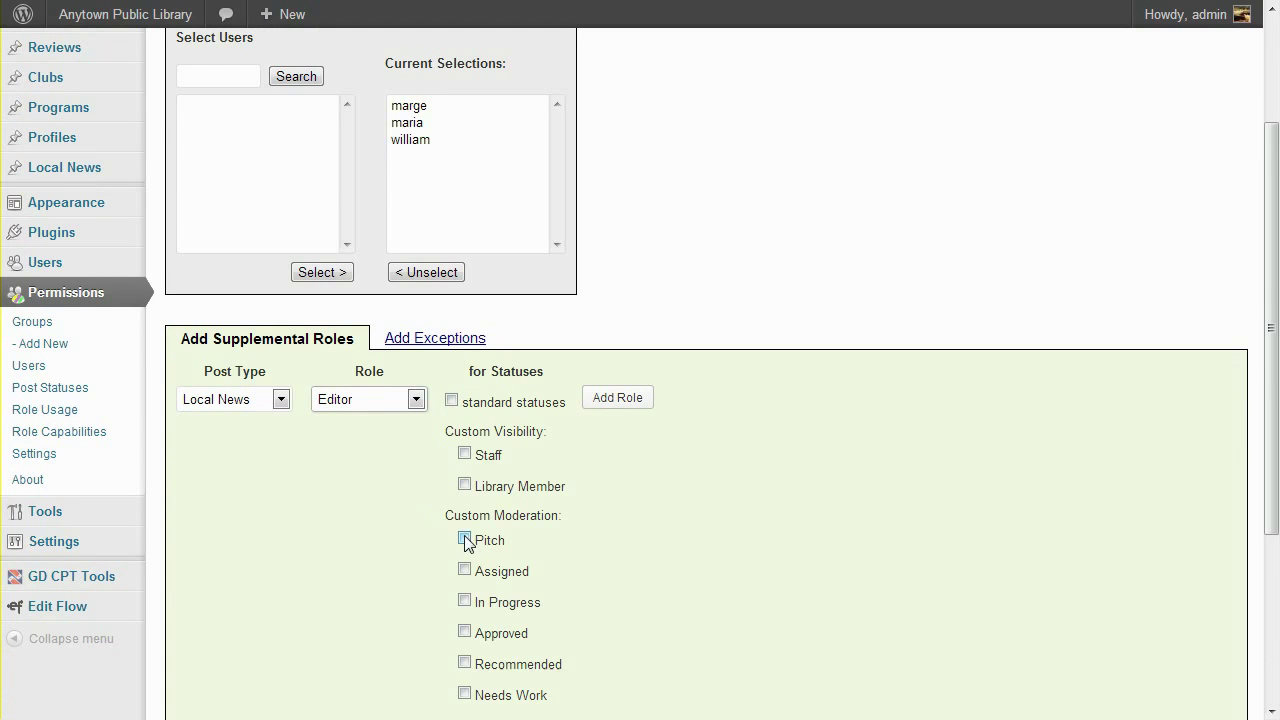
{"action": "left_click", "coordinate": [465, 540]}
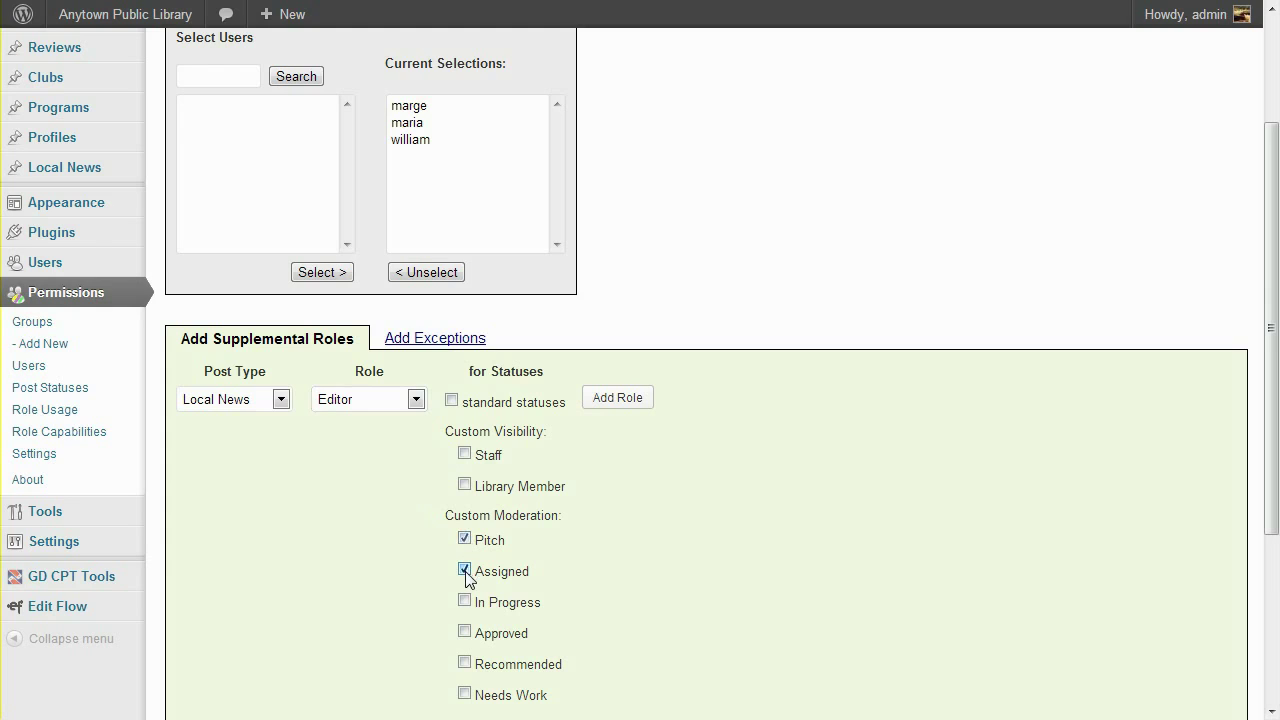
{"action": "left_click", "coordinate": [465, 662]}
{"action": "left_click", "coordinate": [610, 400]}
{"action": "scroll", "coordinate": [644, 474], "scroll_direction": "down", "scroll_amount": 2}
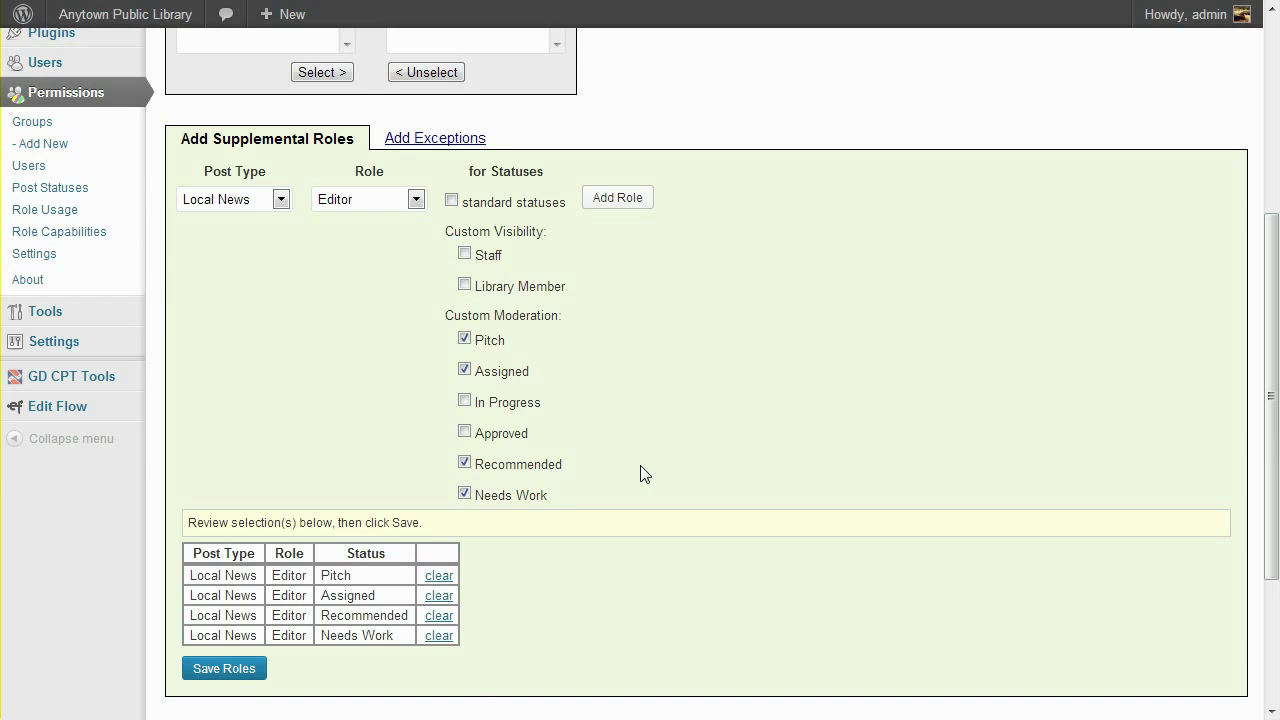
{"action": "left_click", "coordinate": [209, 672]}
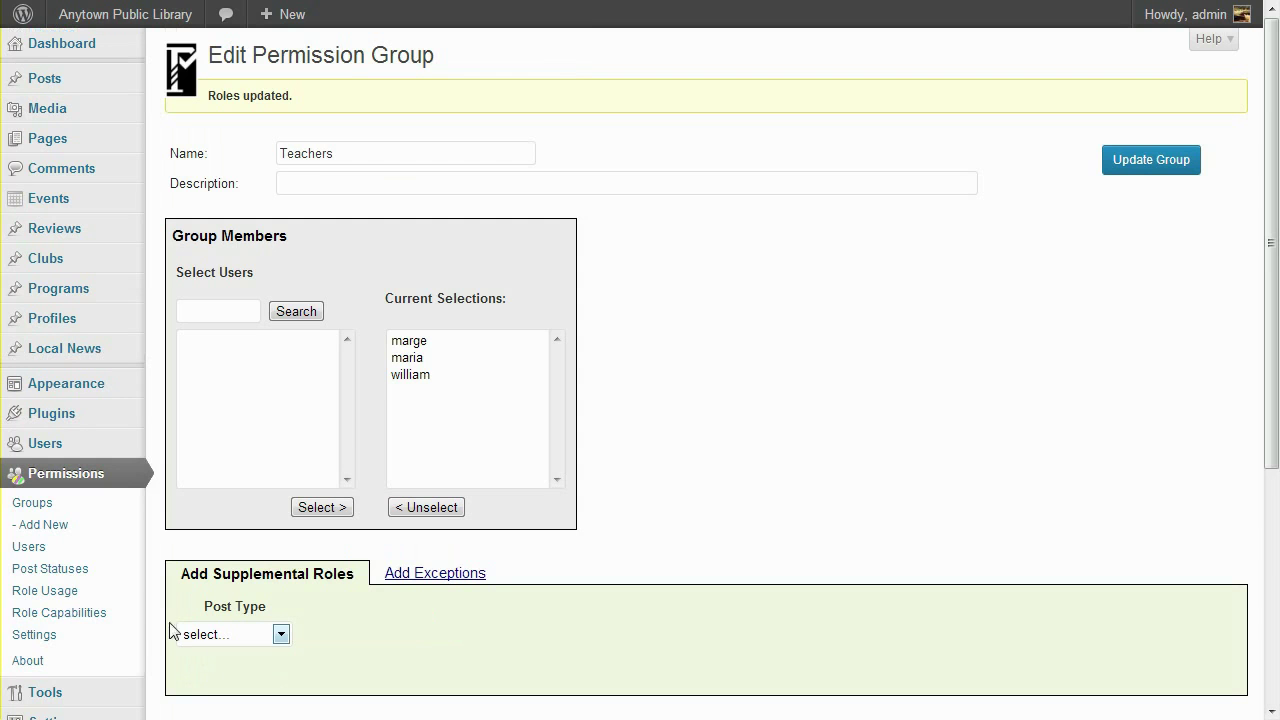
Open the WP Library Staff role-based group for editing
{"action": "left_click", "coordinate": [44, 510]}
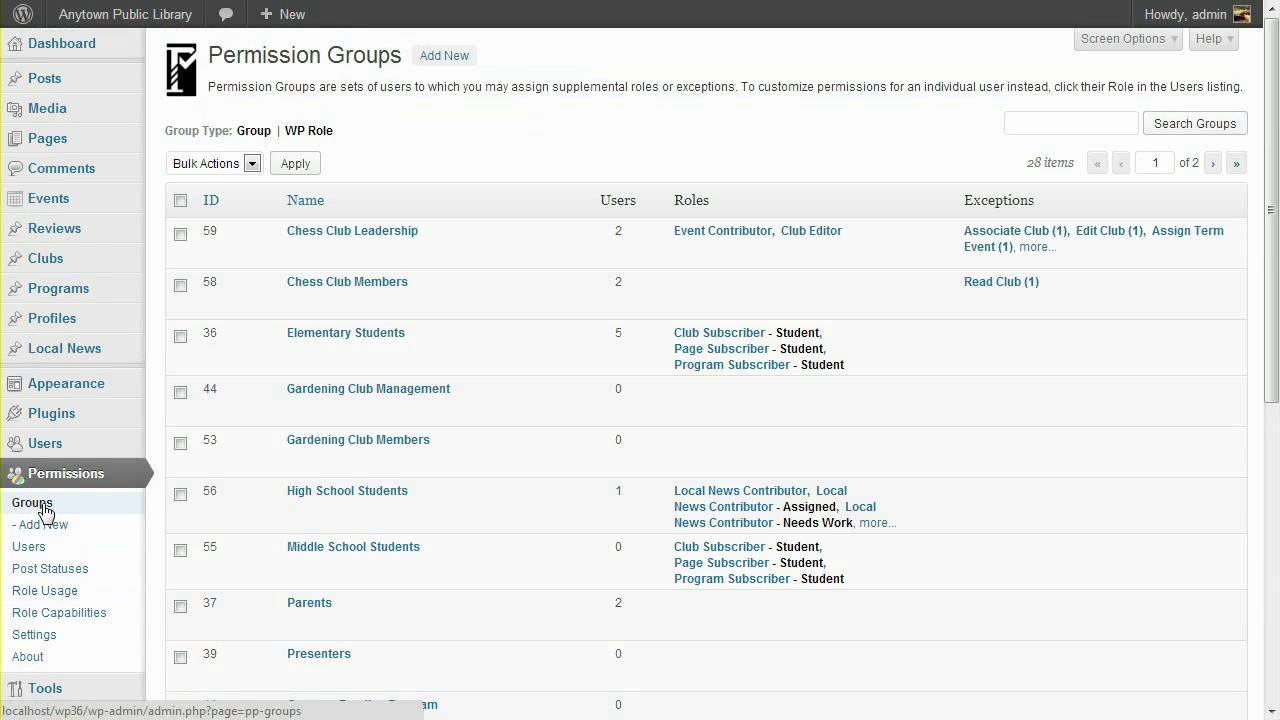
{"action": "left_click", "coordinate": [316, 134]}
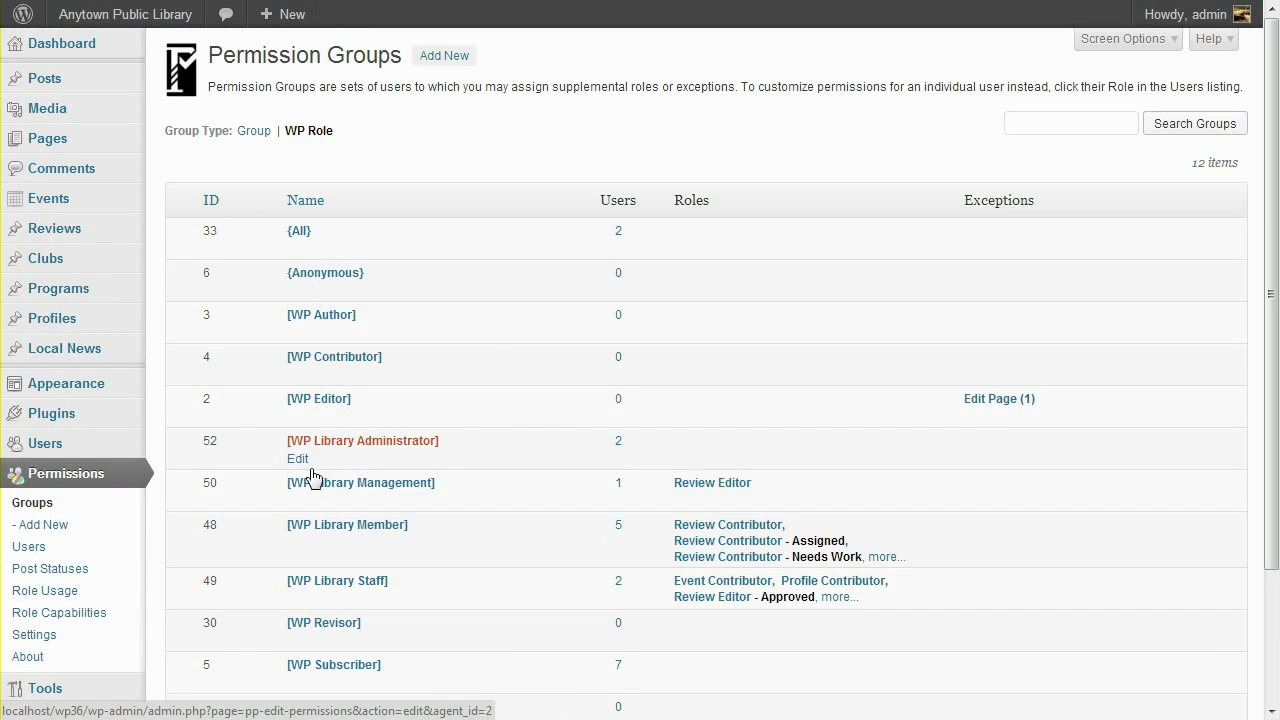
{"action": "left_click", "coordinate": [318, 588]}
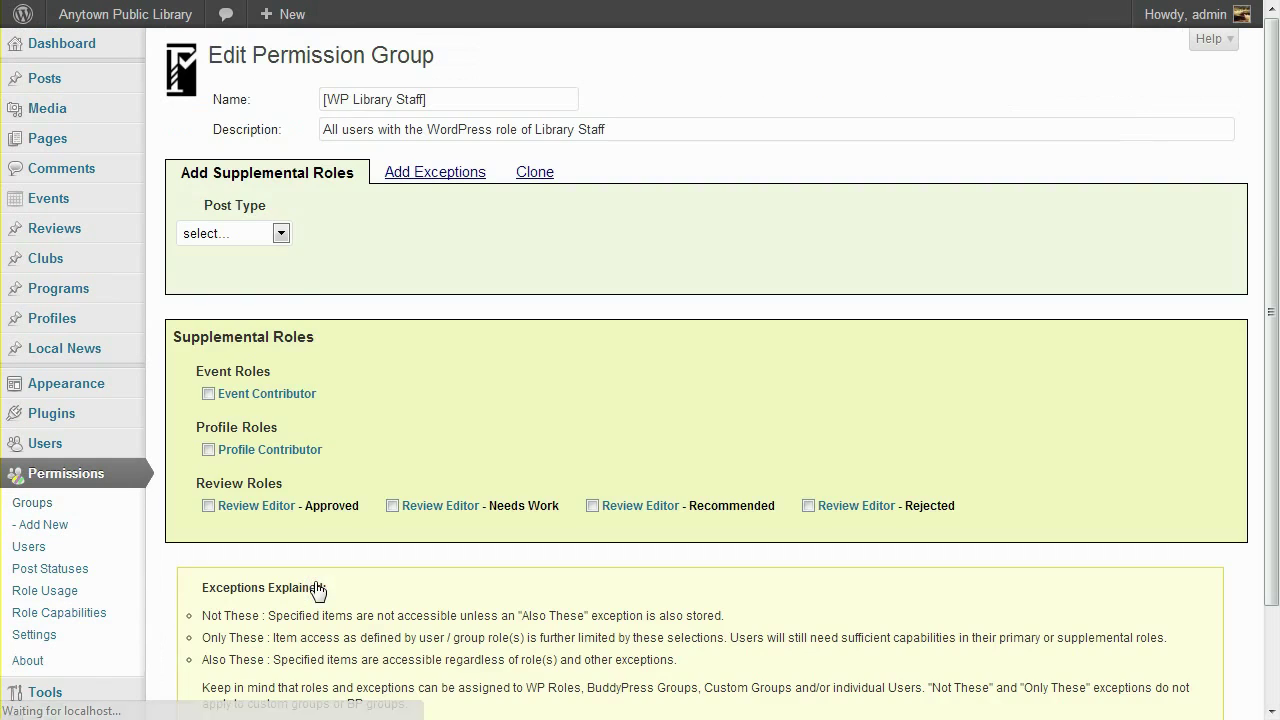
Add and save Local News Editor roles for Approved, Recommended and Needs Work
{"action": "left_click", "coordinate": [281, 234]}
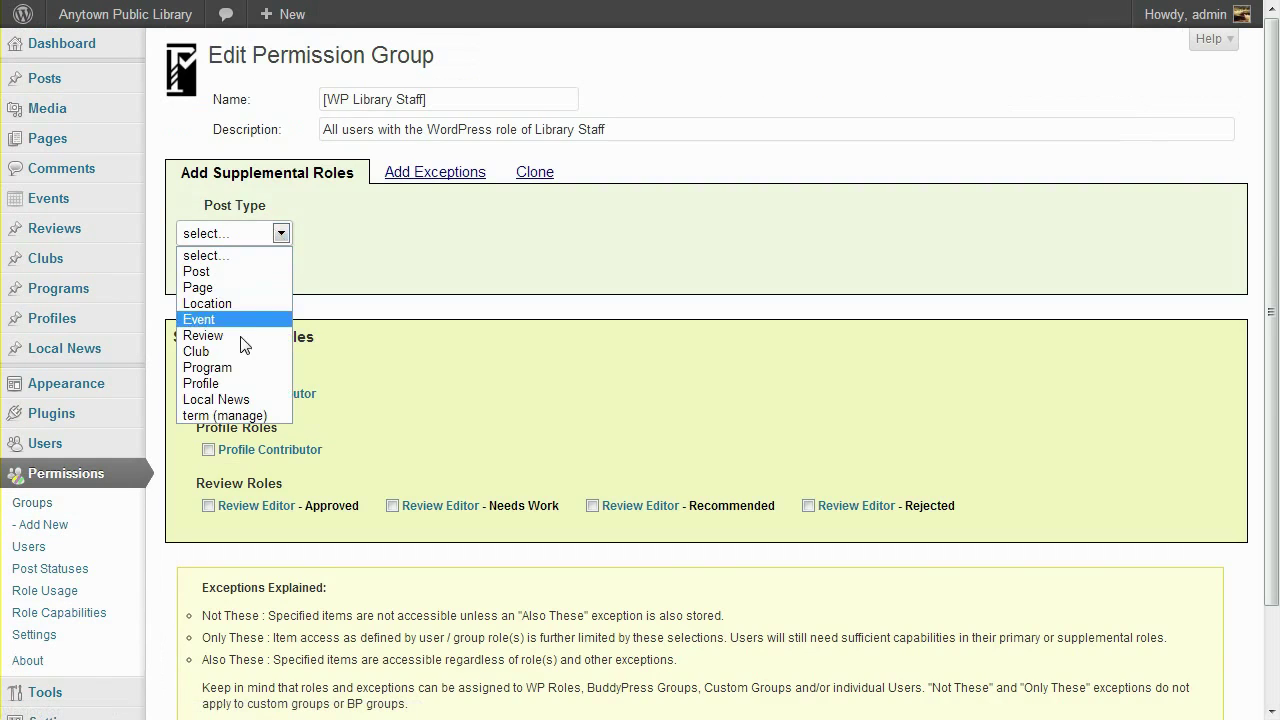
{"action": "left_click", "coordinate": [245, 402]}
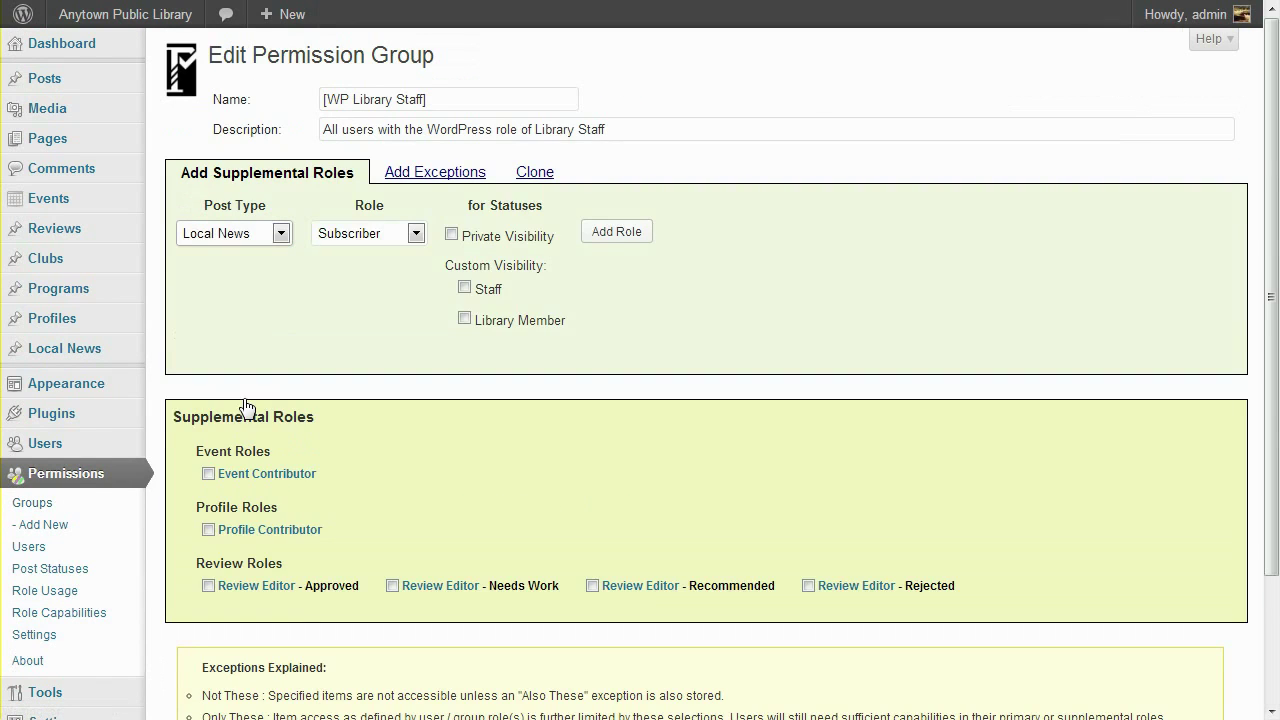
{"action": "left_click", "coordinate": [358, 238]}
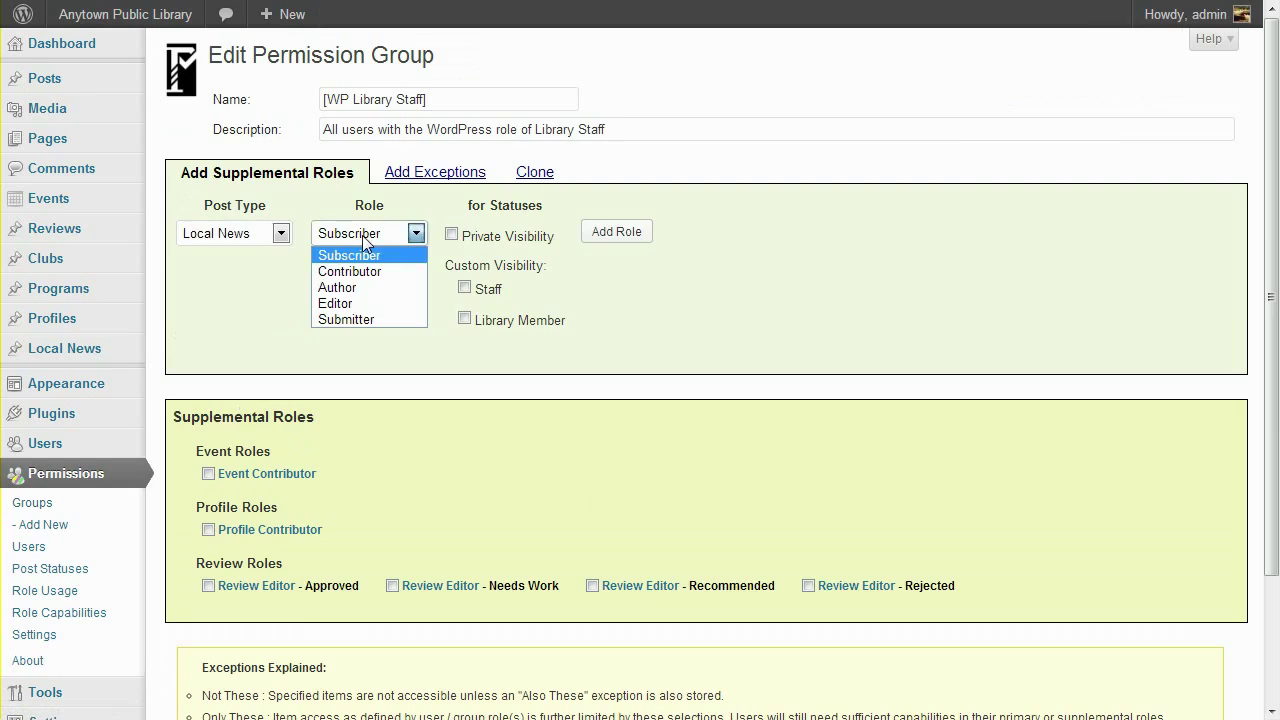
{"action": "left_click", "coordinate": [360, 302]}
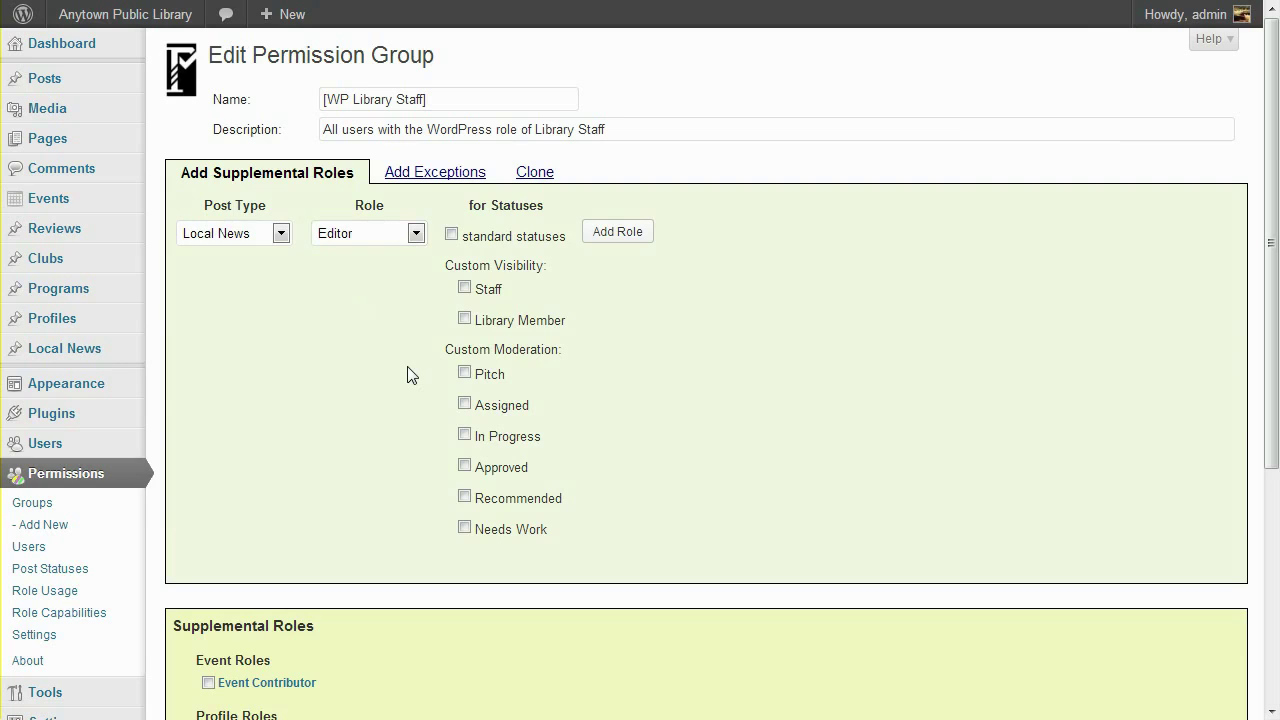
{"action": "left_click", "coordinate": [465, 531]}
{"action": "left_click", "coordinate": [465, 467]}
{"action": "left_click", "coordinate": [631, 240]}
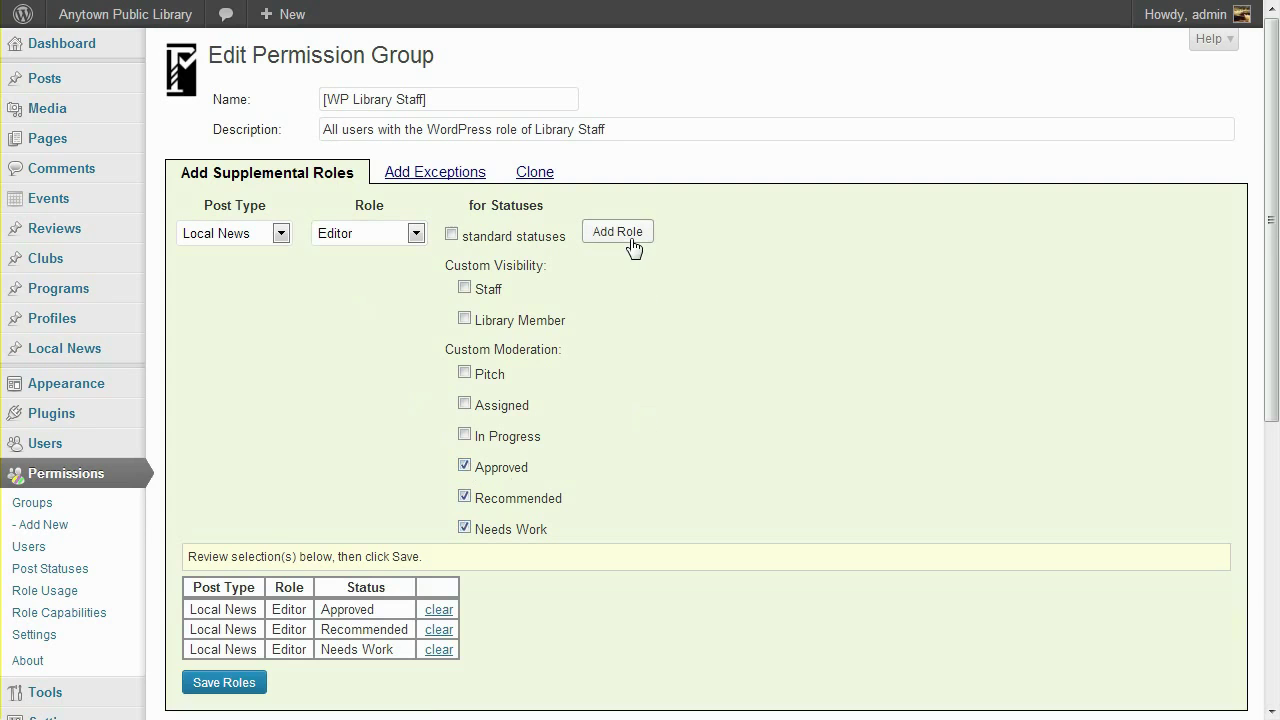
{"action": "left_click", "coordinate": [224, 683]}
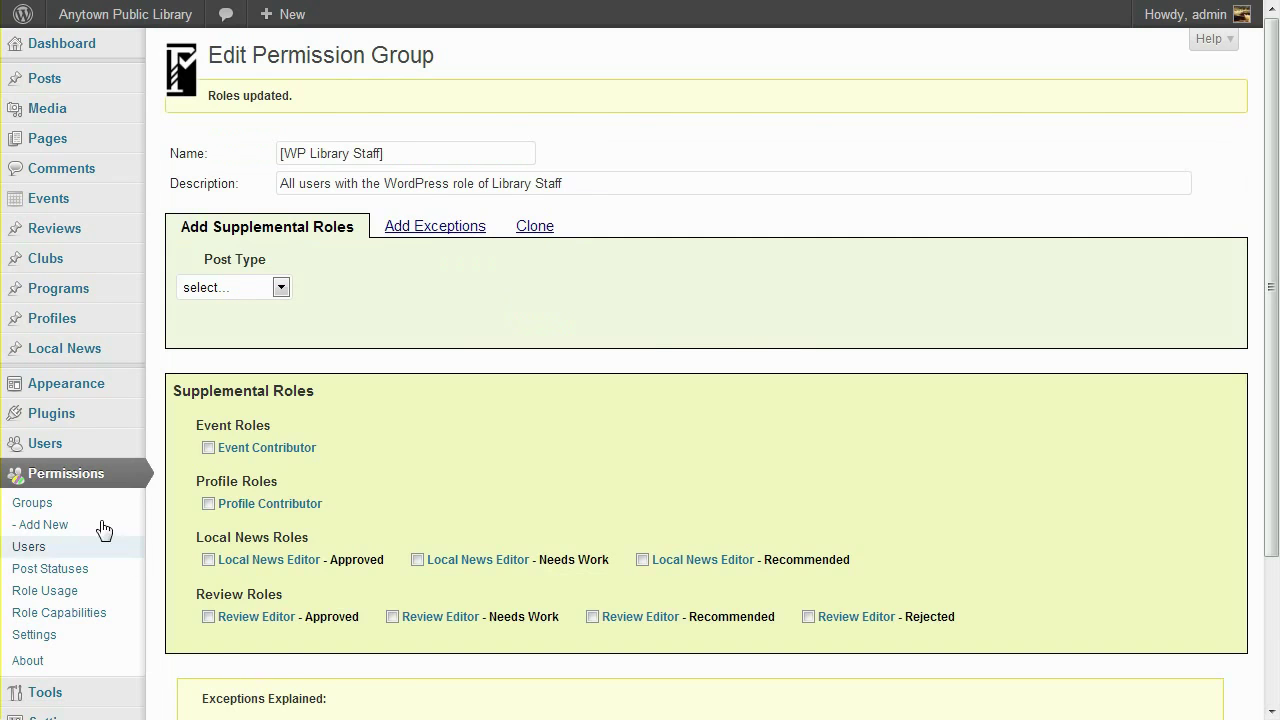
Open the WP Library Management role-based group for editing
{"action": "left_click", "coordinate": [56, 508]}
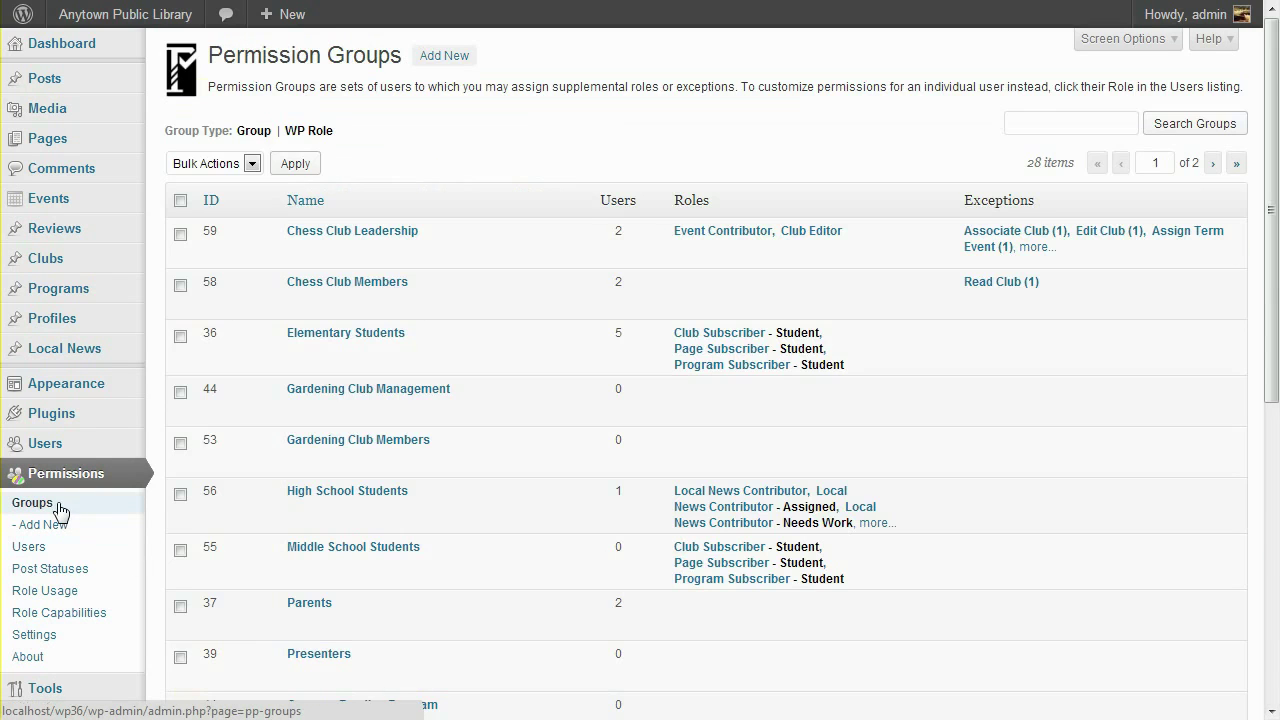
{"action": "left_click", "coordinate": [312, 139]}
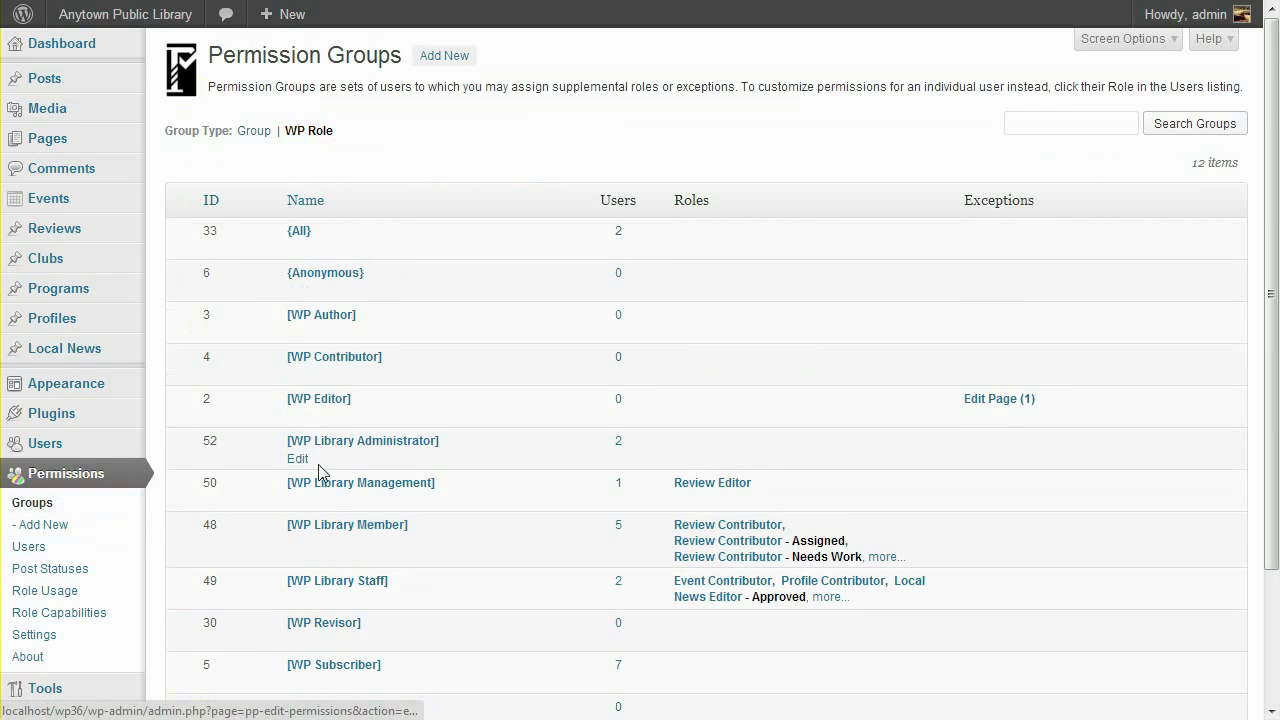
{"action": "left_click", "coordinate": [330, 489]}
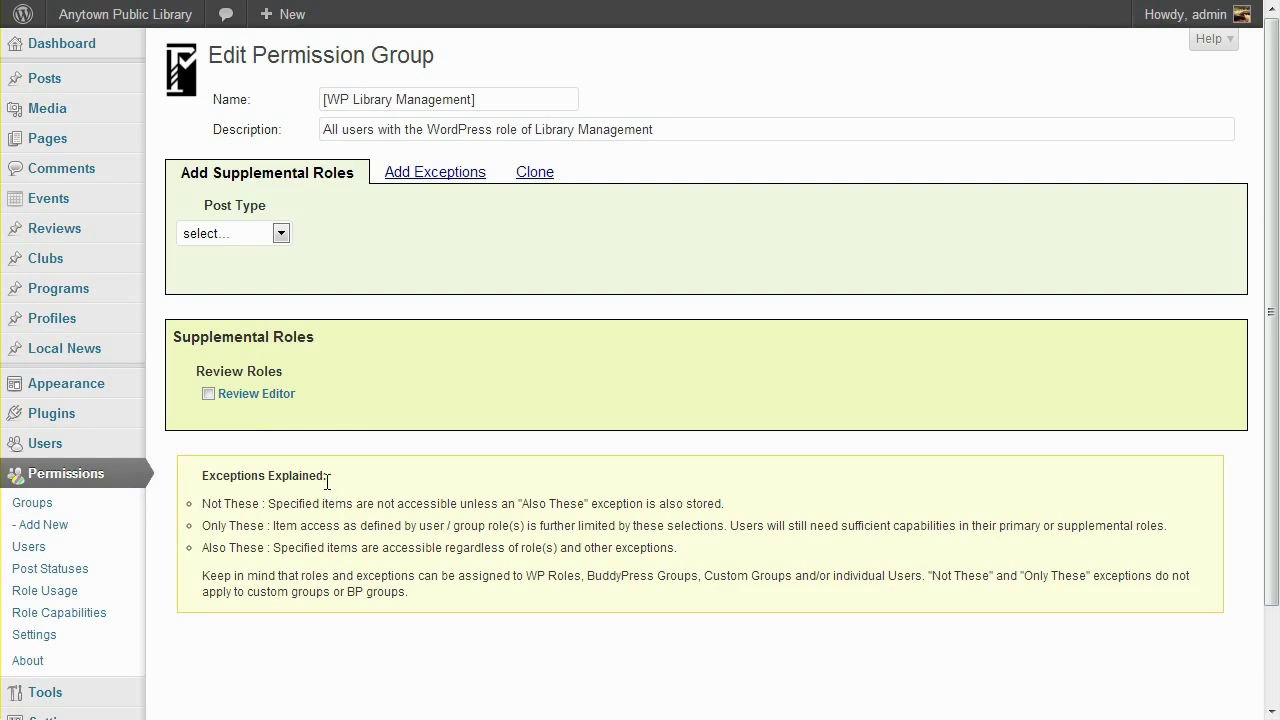
Add and save a Local News Editor role for standard statuses
{"action": "left_click", "coordinate": [245, 236]}
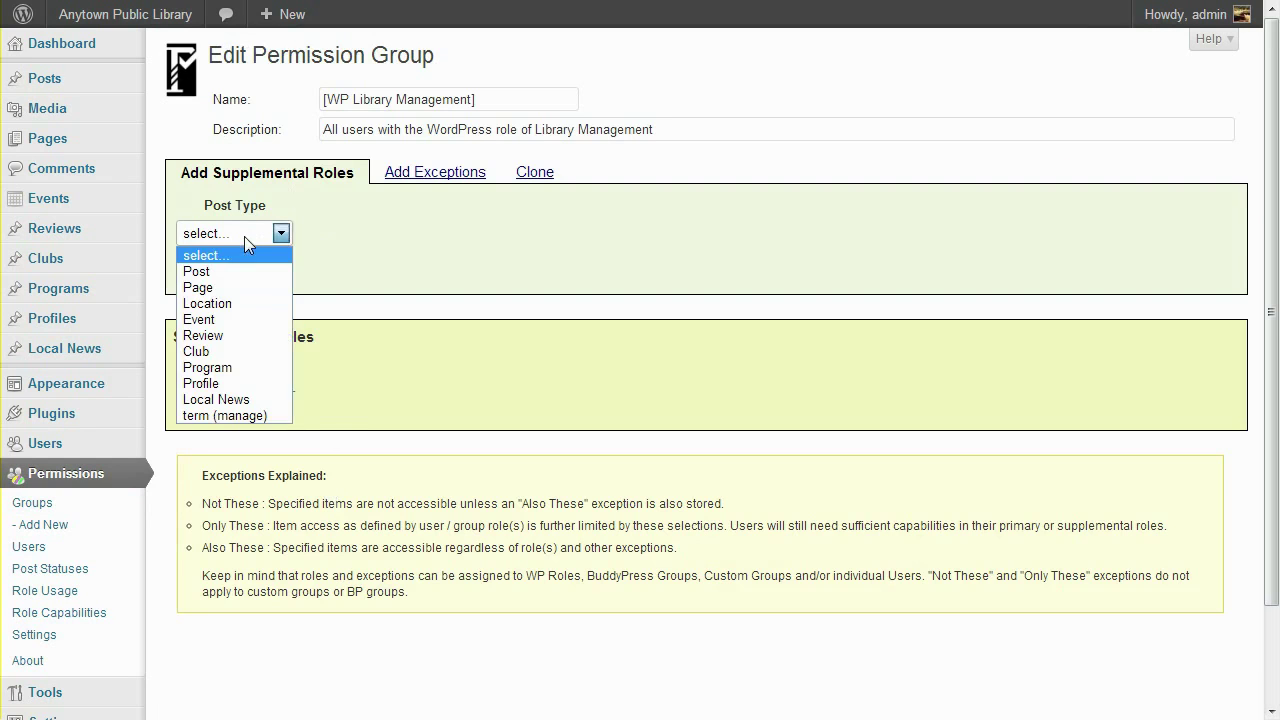
{"action": "left_click", "coordinate": [244, 399]}
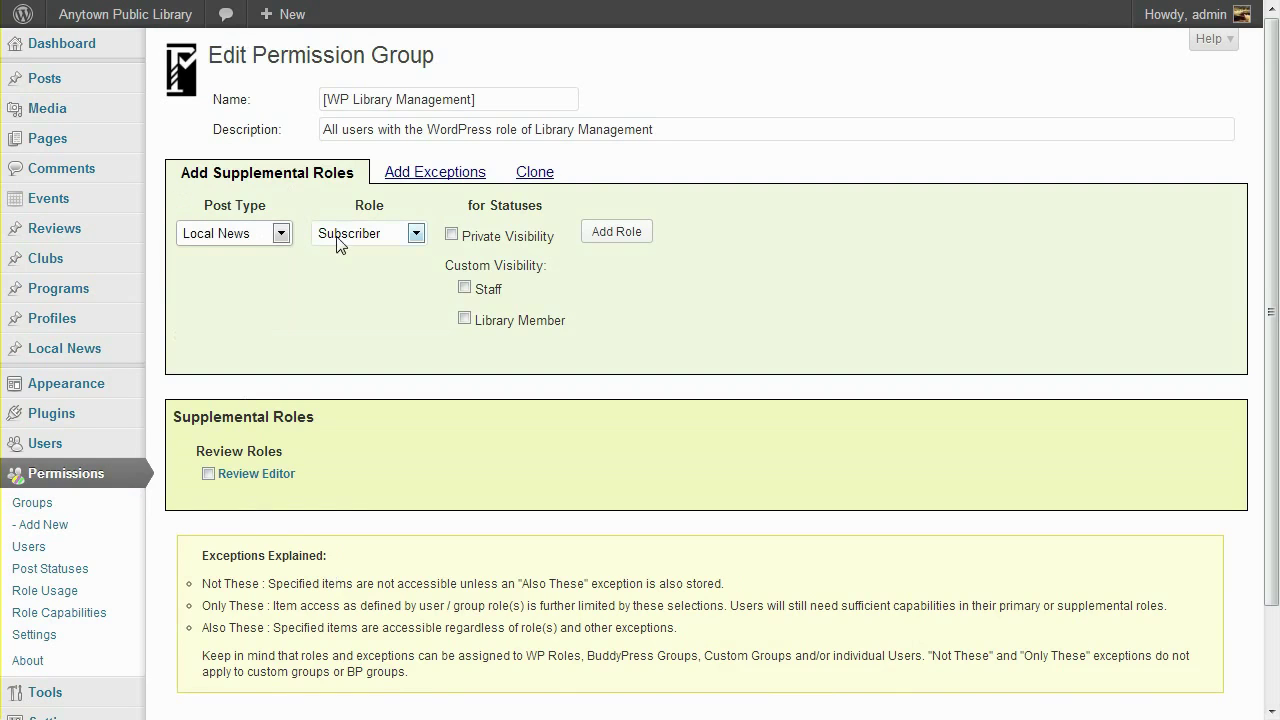
{"action": "left_click", "coordinate": [341, 241]}
{"action": "left_click", "coordinate": [343, 303]}
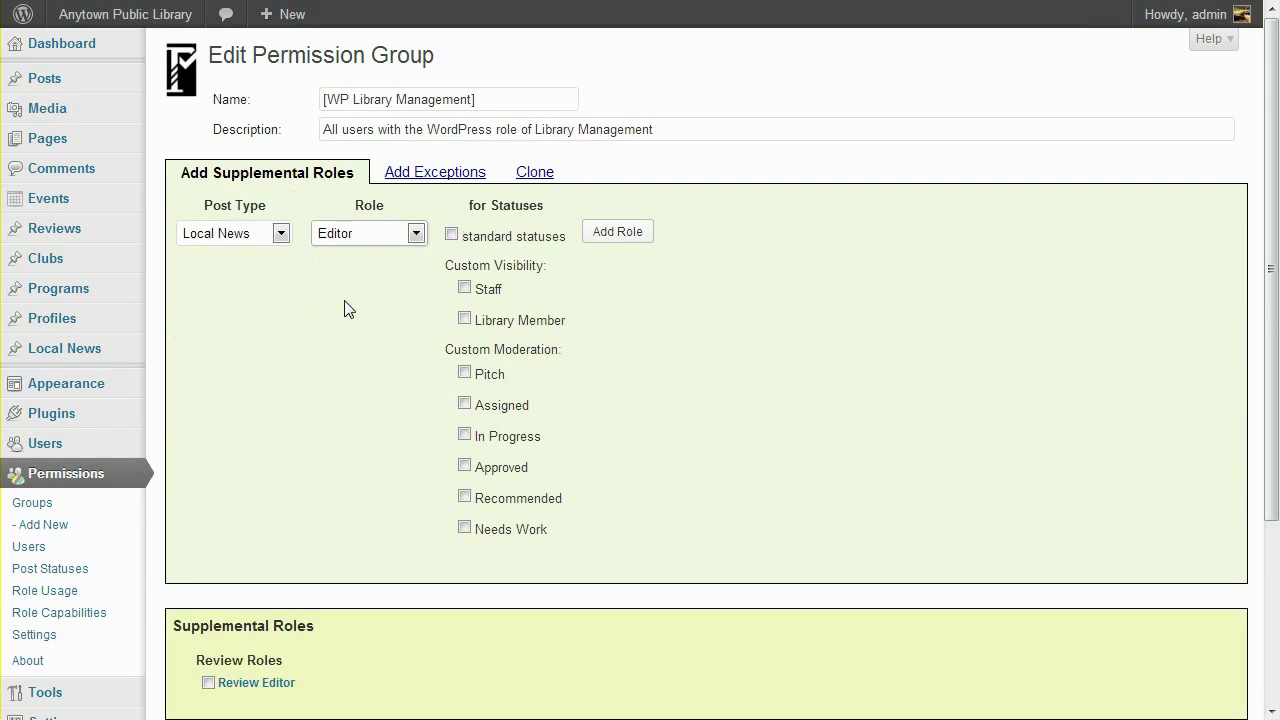
{"action": "left_click", "coordinate": [451, 234]}
{"action": "left_click", "coordinate": [628, 240]}
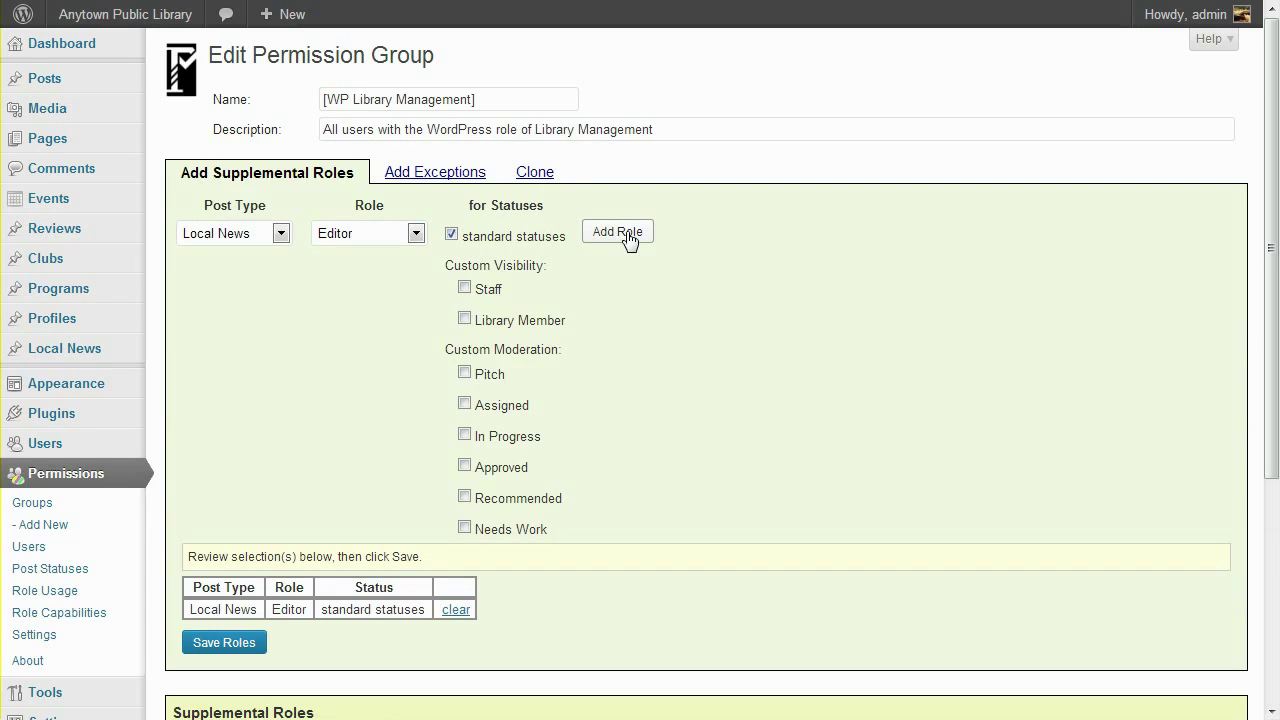
{"action": "left_click", "coordinate": [253, 645]}
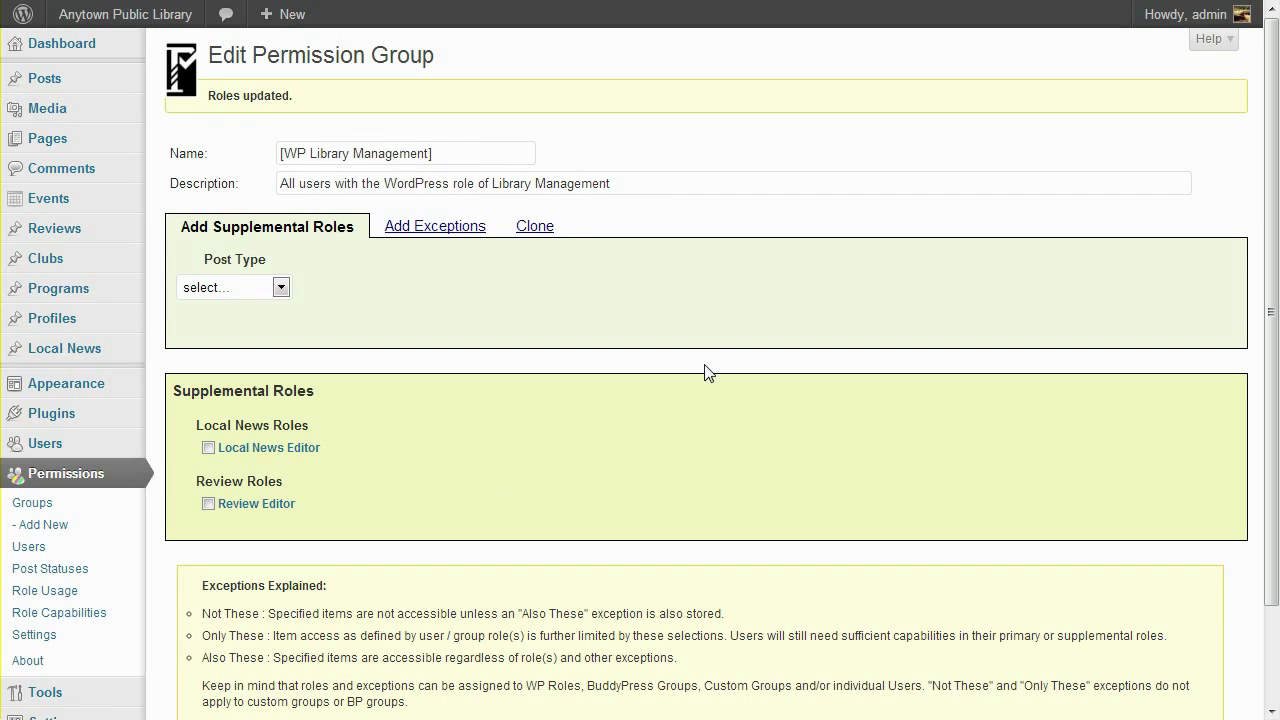
Log out of admin and sign in with the student's username
{"action": "mouse_move", "coordinate": [1178, 30]}
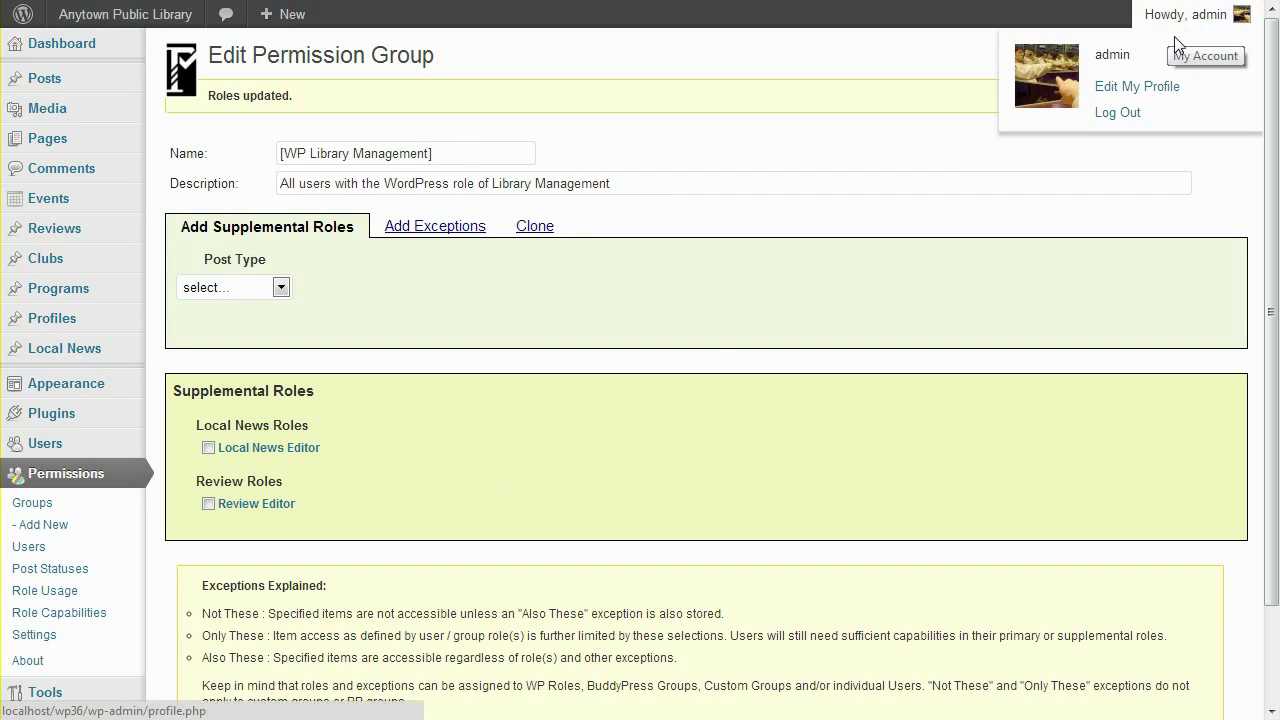
{"action": "left_click", "coordinate": [1136, 119]}
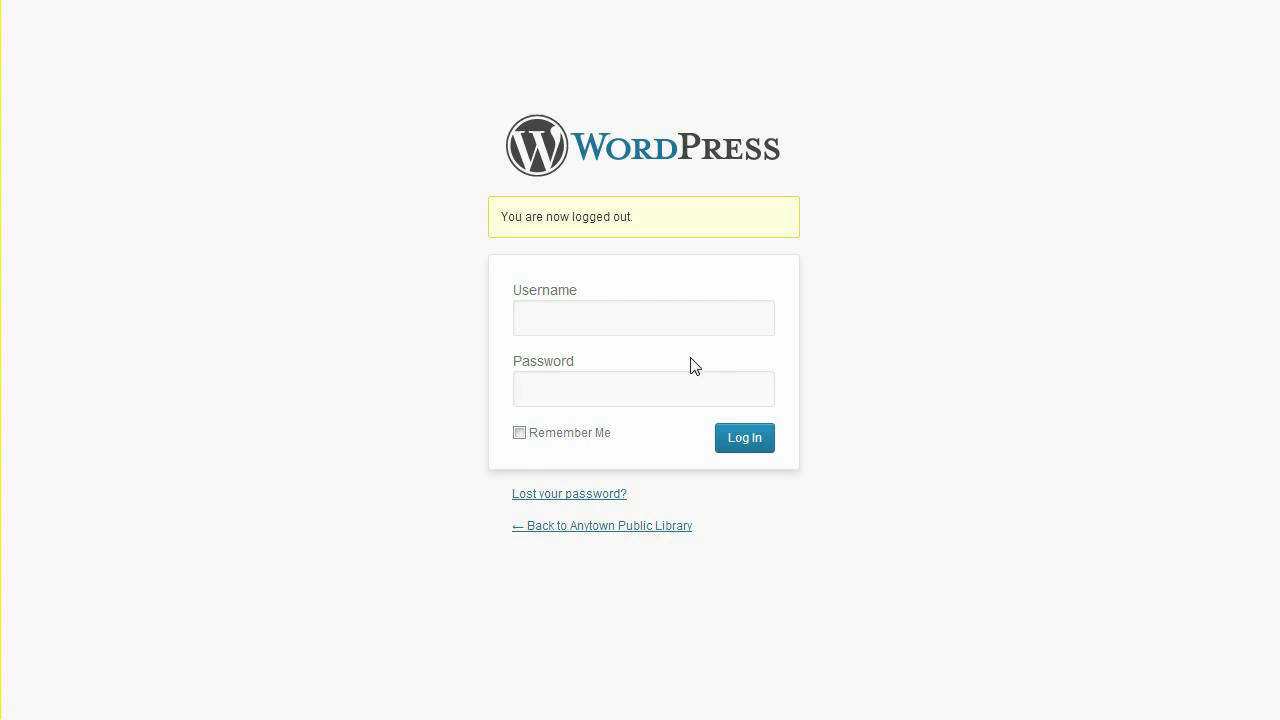
{"action": "left_click", "coordinate": [691, 334]}
{"action": "type", "text": "tyce"}
{"action": "key", "text": "Tab"}
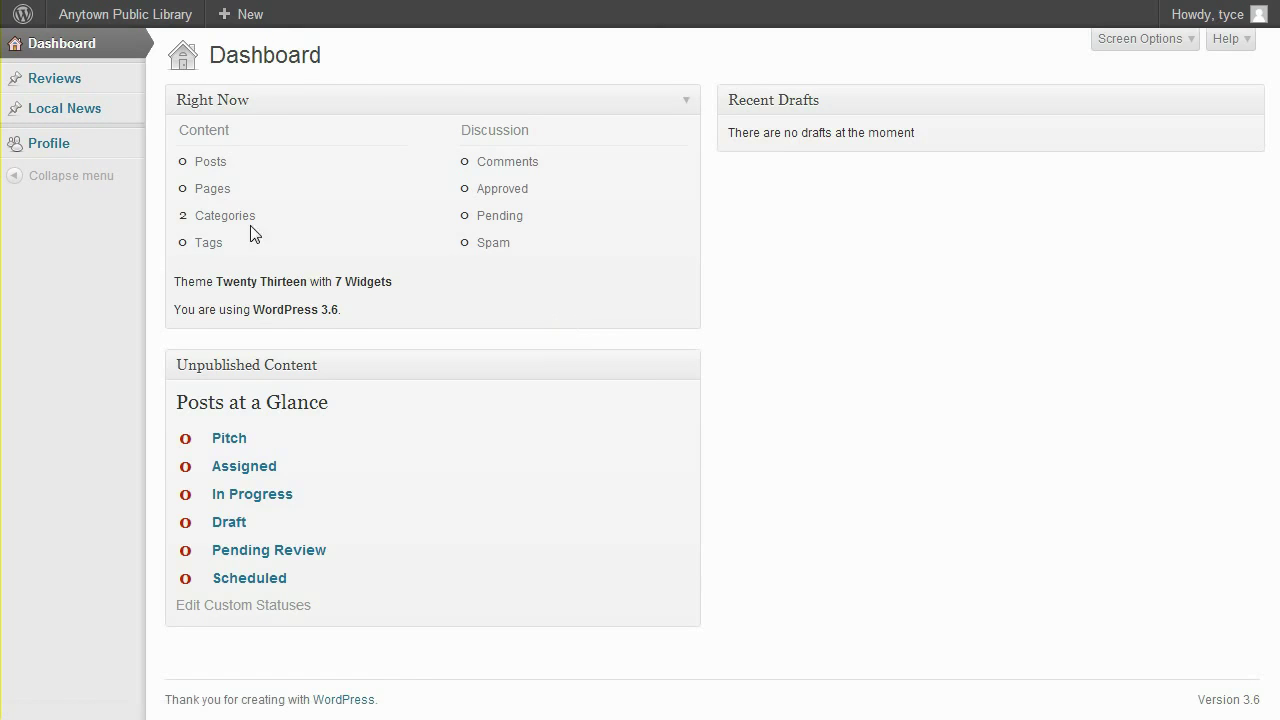
Start a Local News story 'Fire Hydrant Painted' about the hydrant at 2nd and Birch painted red
{"action": "mouse_move", "coordinate": [265, 20]}
{"action": "left_click", "coordinate": [251, 74]}
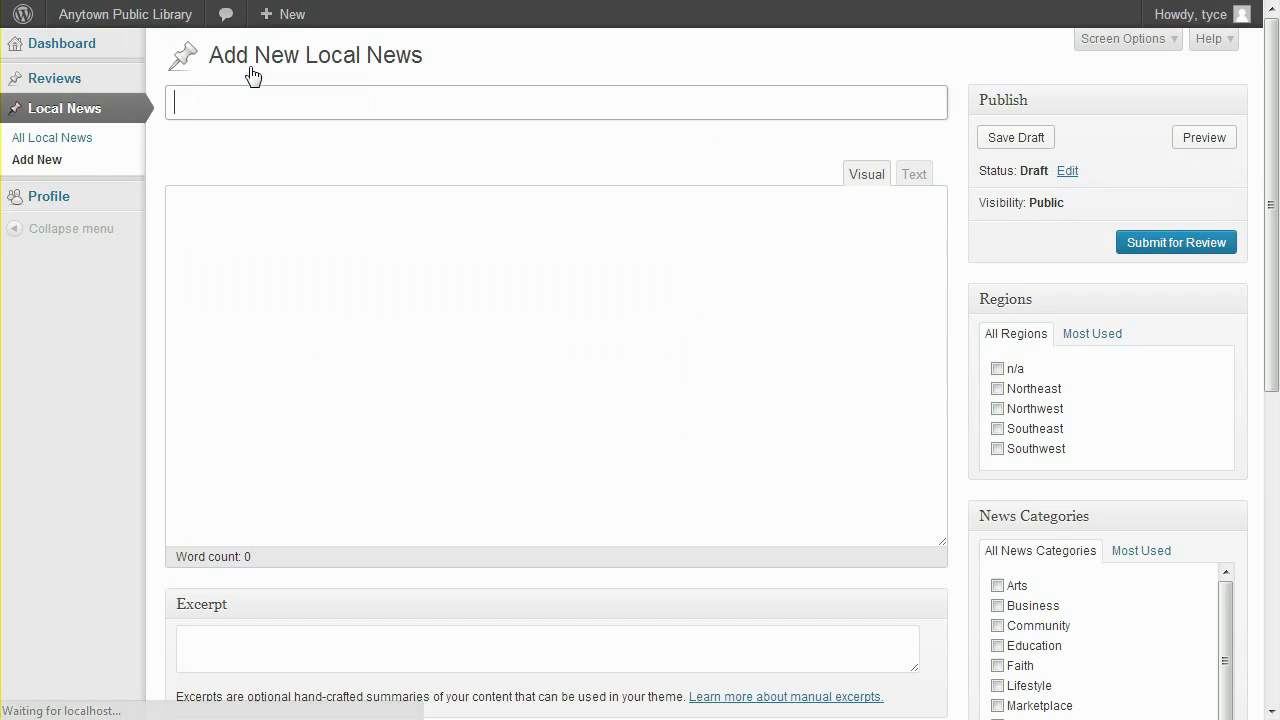
{"action": "left_click", "coordinate": [257, 108]}
{"action": "type", "text": "Fire Hydrant Painted"}
{"action": "key", "text": "Tab"}
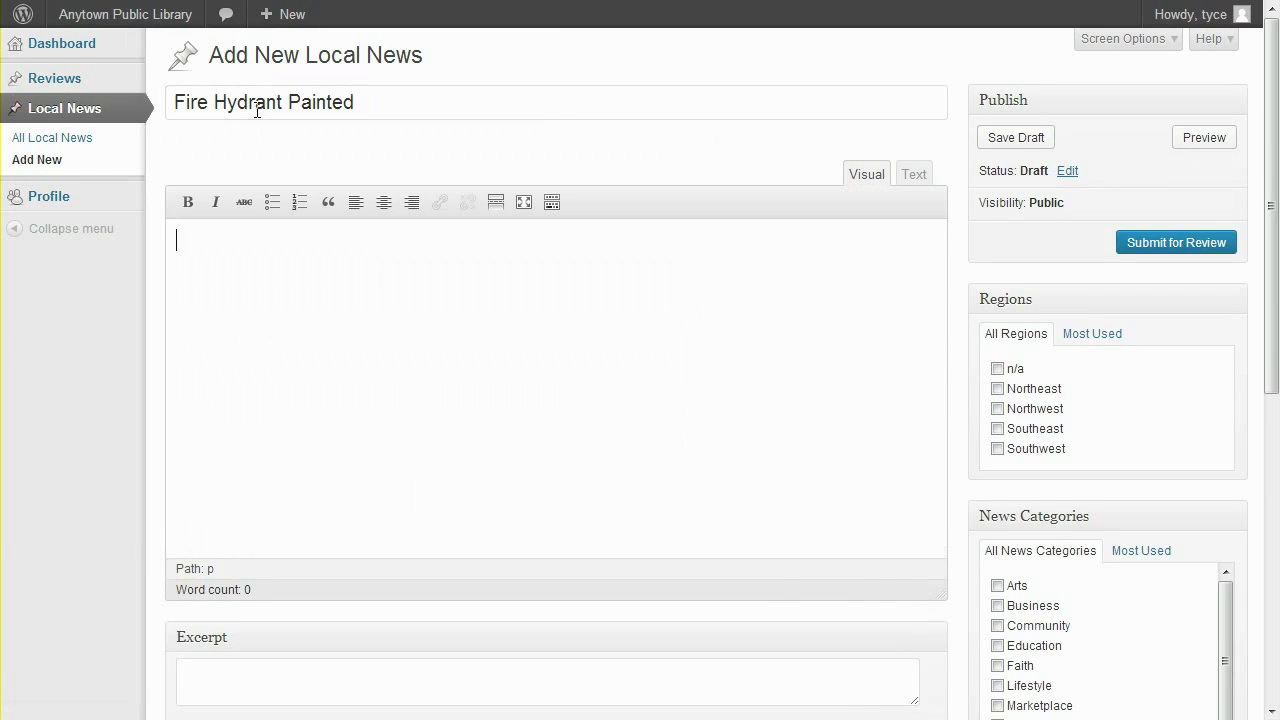
{"action": "type", "text": "The fire hydrant at 2nd and Birch streets has been painted red."}
Set the story's region to n/a and its category to Community
{"action": "left_click", "coordinate": [997, 368]}
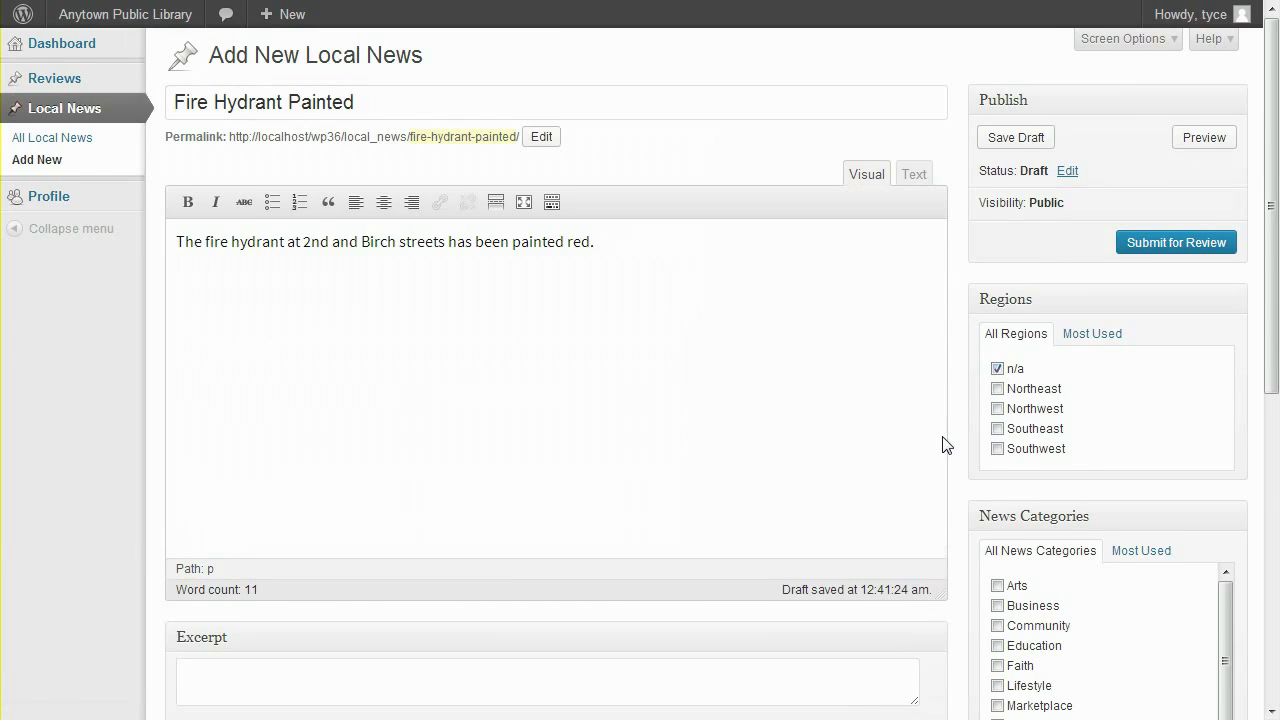
{"action": "scroll", "coordinate": [943, 443], "scroll_direction": "down", "scroll_amount": 2}
{"action": "left_click", "coordinate": [997, 425]}
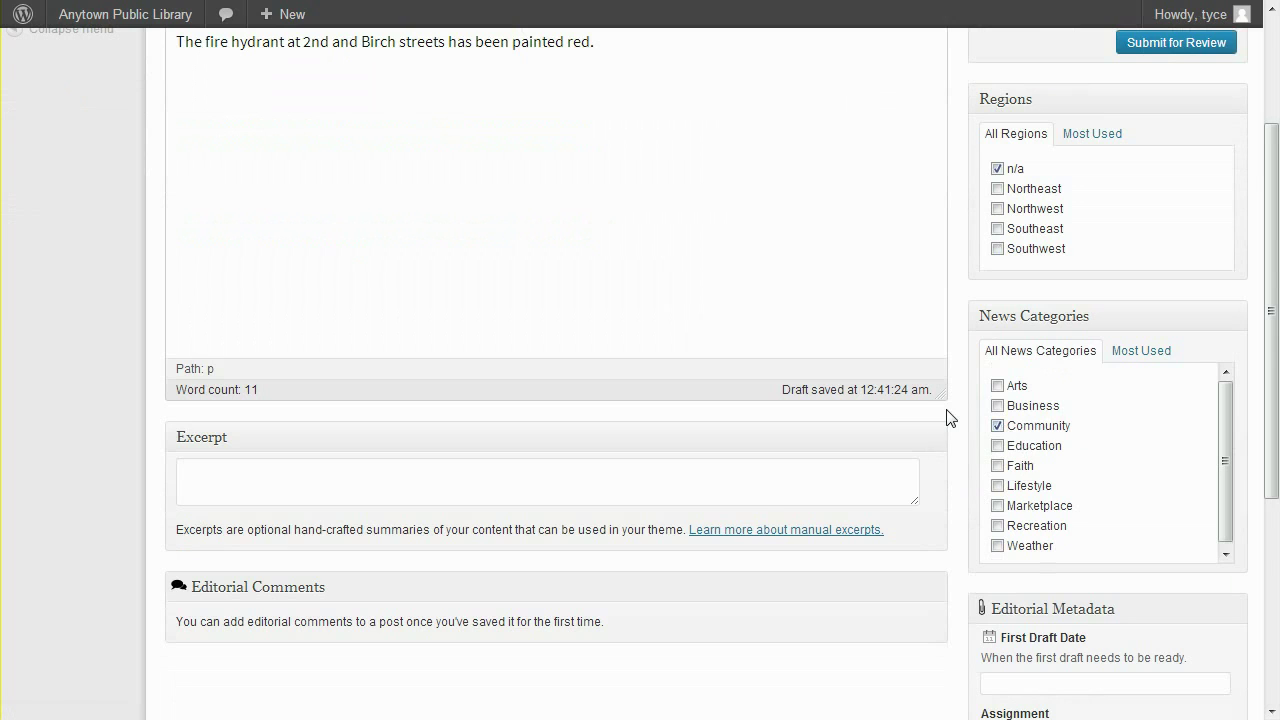
{"action": "scroll", "coordinate": [950, 418], "scroll_direction": "up", "scroll_amount": 2}
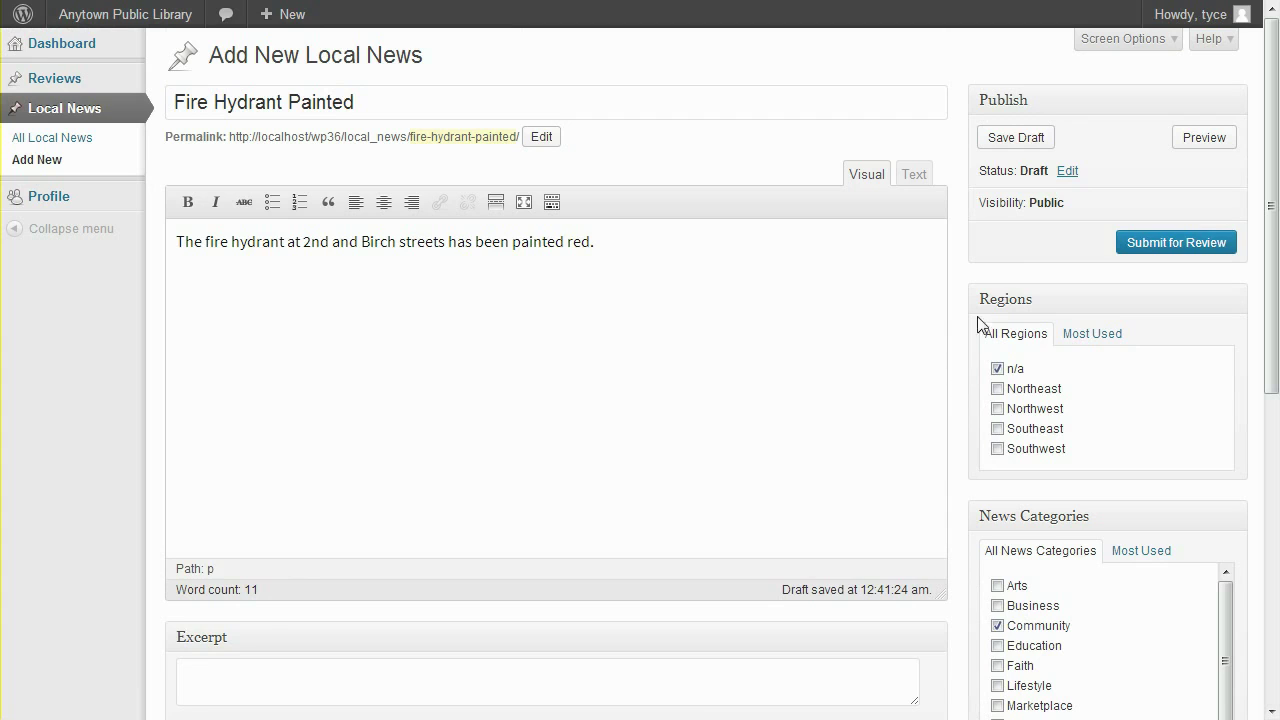
Change the story status to Pitch and save it as a pitch
{"action": "left_click", "coordinate": [1067, 172]}
{"action": "left_click", "coordinate": [1086, 197]}
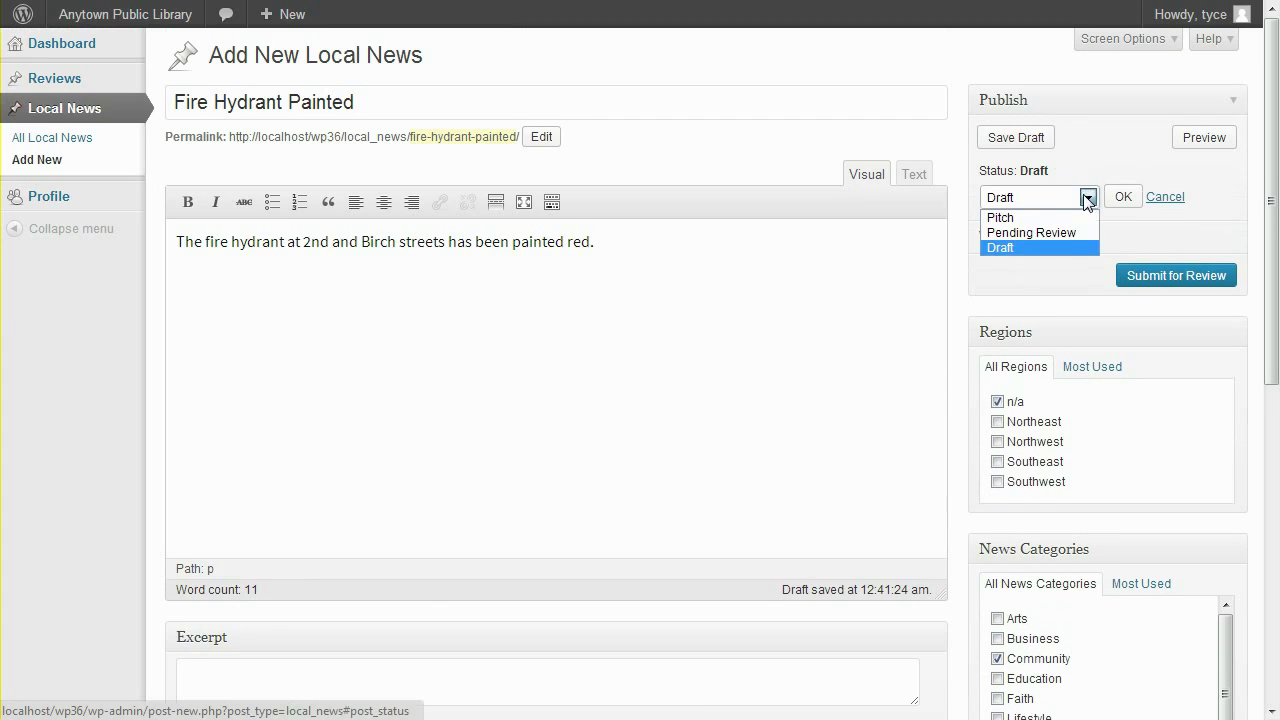
{"action": "left_click", "coordinate": [1070, 217]}
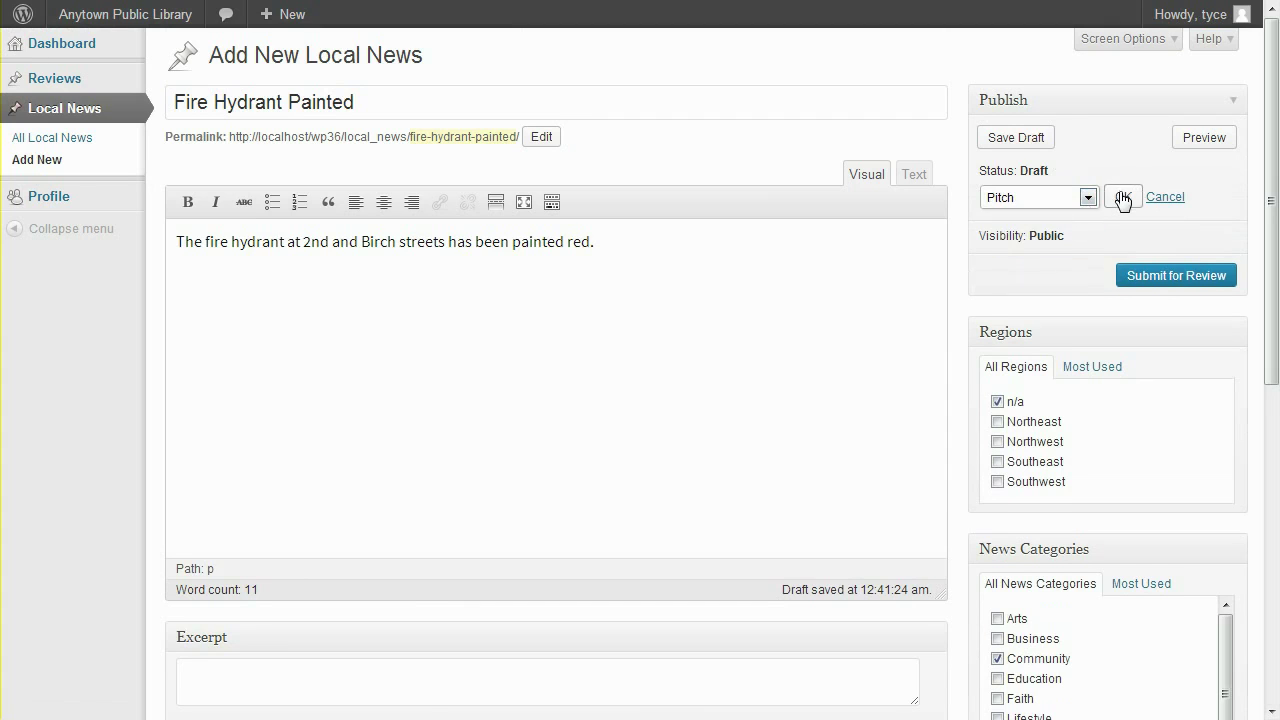
{"action": "left_click", "coordinate": [1123, 197]}
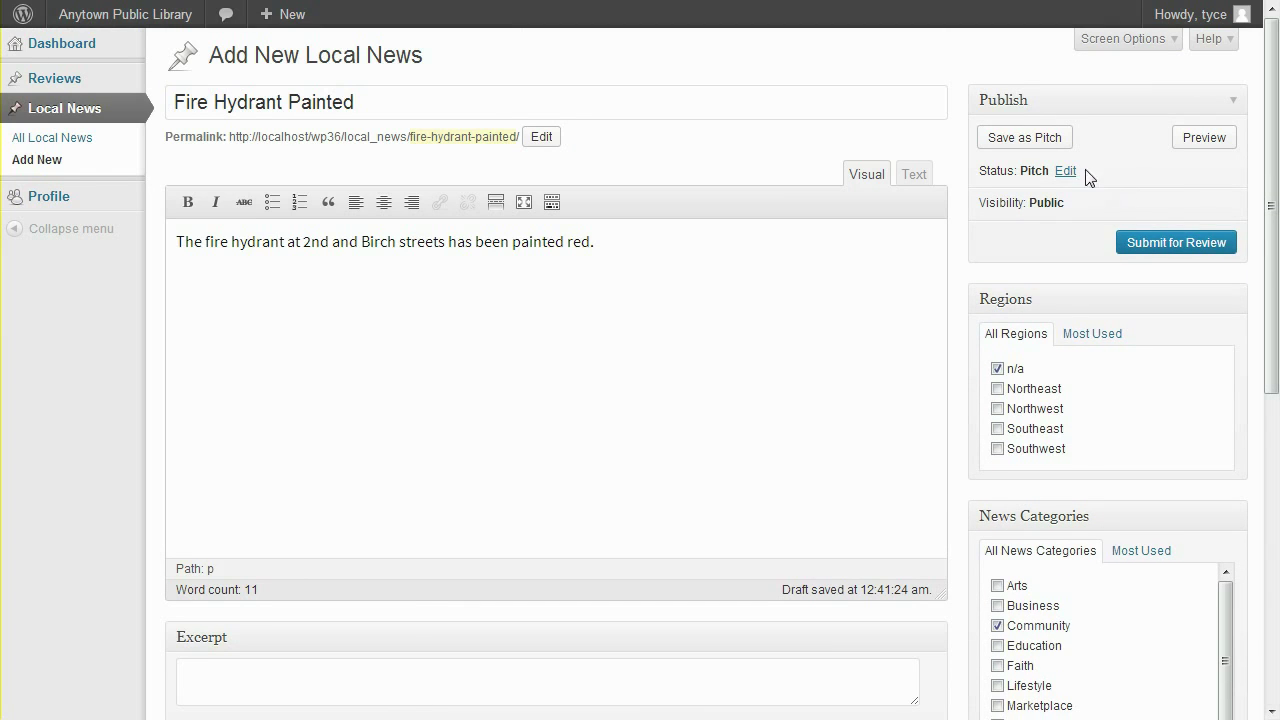
{"action": "left_click", "coordinate": [1024, 138]}
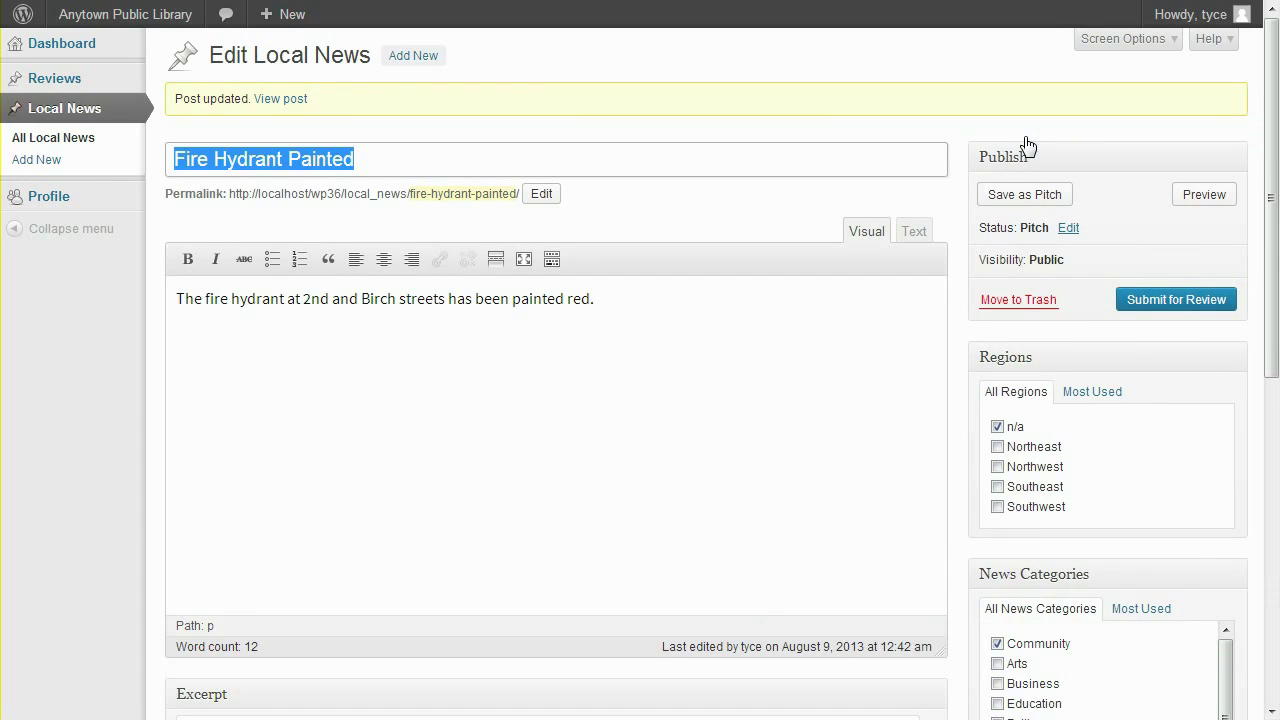
Start a new Local News story whose body describes a high-school student's summer hike across the midwest
{"action": "left_click", "coordinate": [410, 58]}
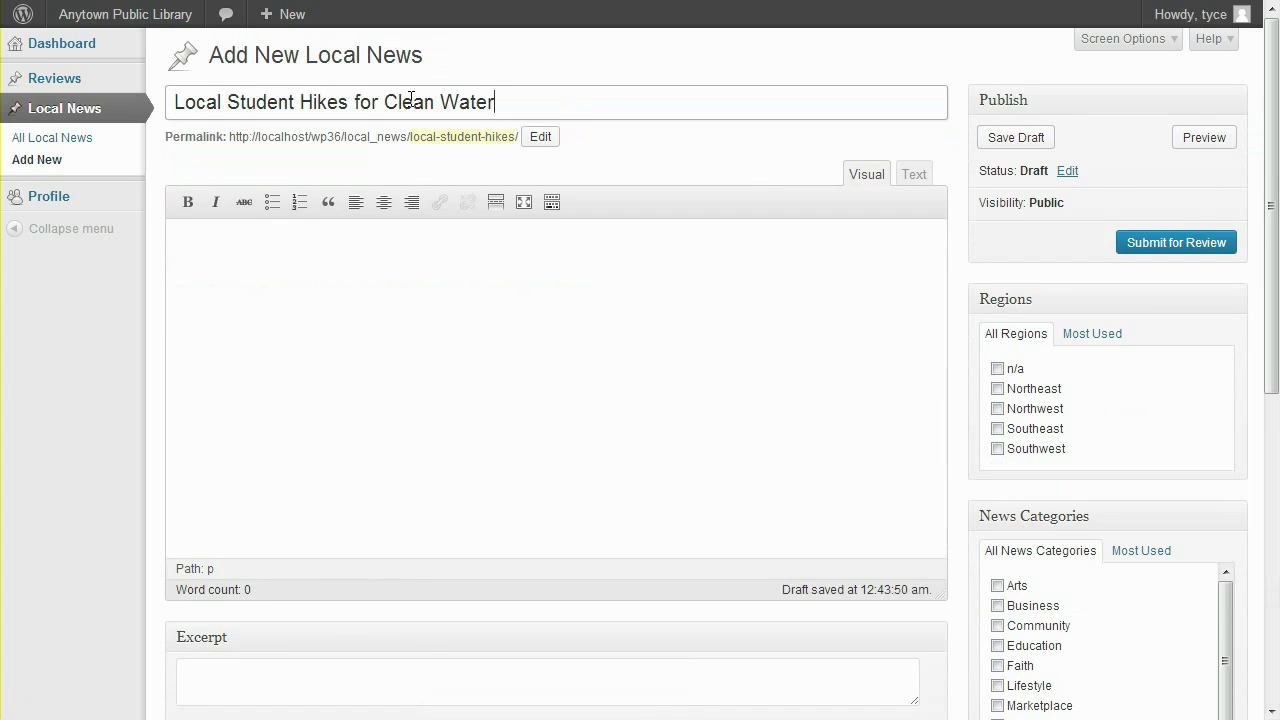
{"action": "left_click", "coordinate": [369, 250]}
{"action": "type", "text": "A high school student, Maggie Smith, plans to hike across the midwest this summer to raise support for \"Where there's a will there's a Well\" - an organization which drills wells to provide people (mostly overseas) with clean drinking water."}
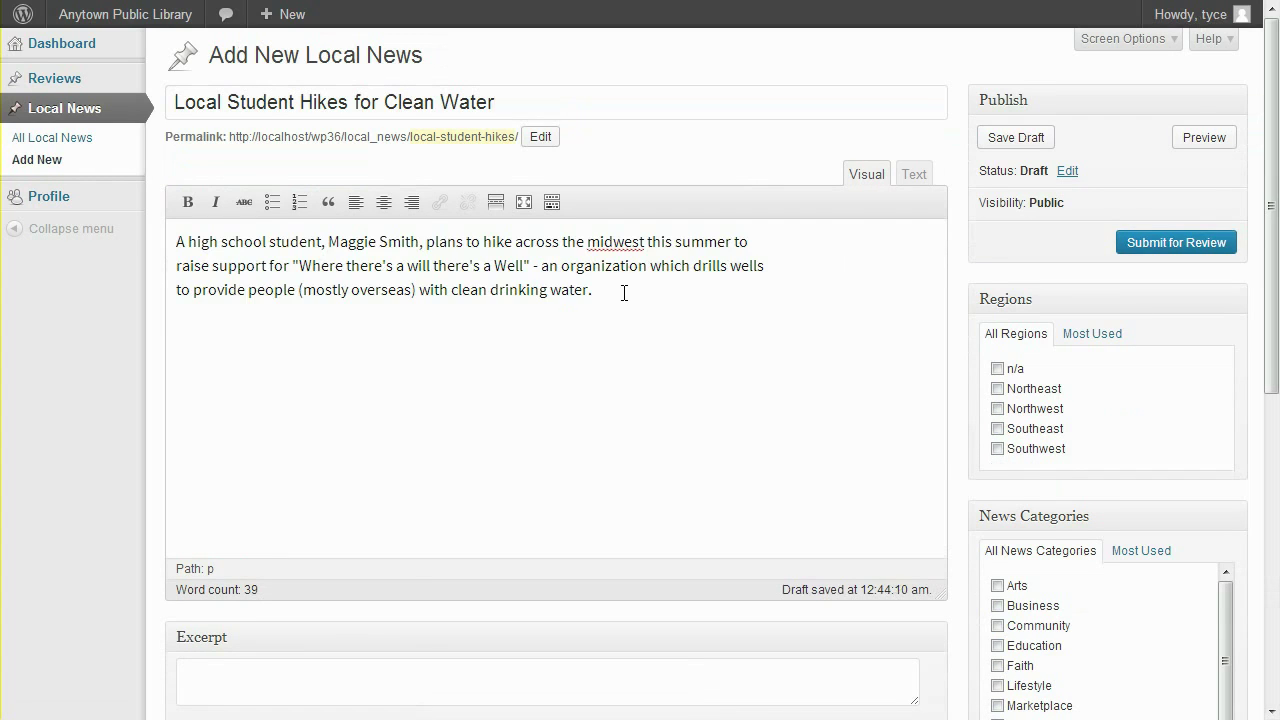
Set the story's region to n/a and file it under Lifestyle and Faith
{"action": "left_click", "coordinate": [997, 369]}
{"action": "scroll", "coordinate": [957, 420], "scroll_direction": "down", "scroll_amount": 2}
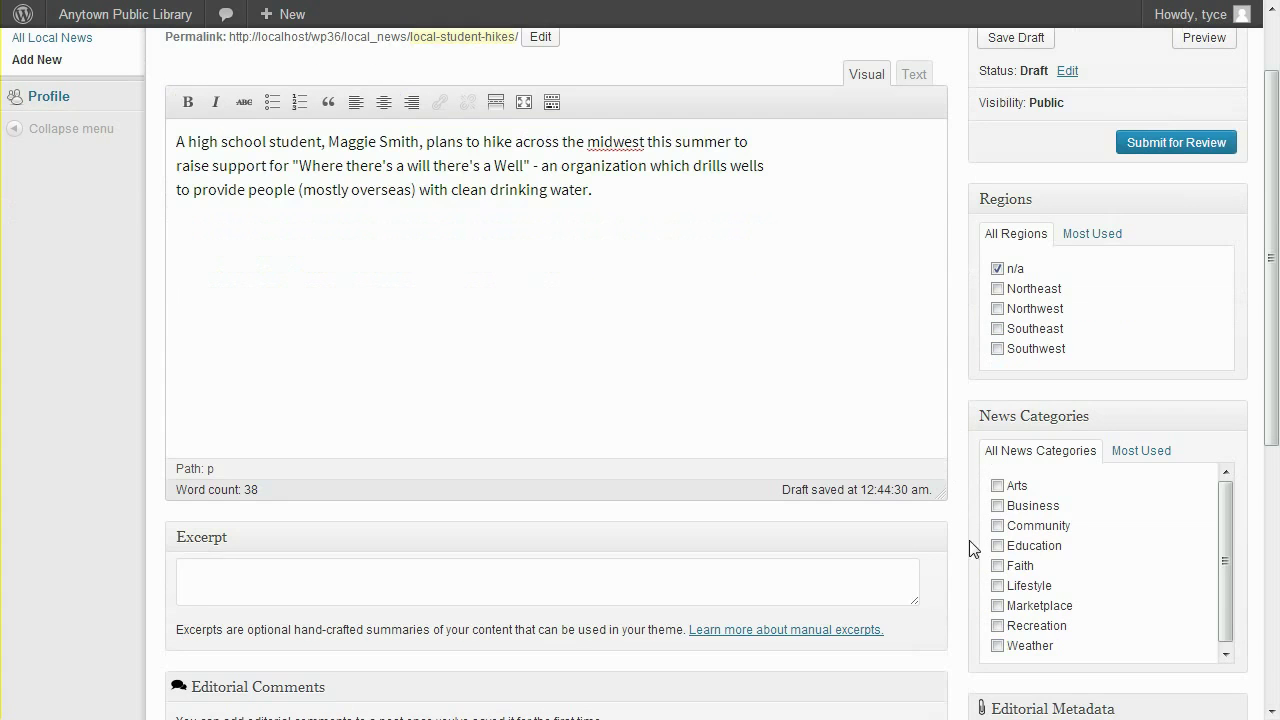
{"action": "left_click", "coordinate": [997, 585]}
{"action": "left_click", "coordinate": [997, 565]}
{"action": "scroll", "coordinate": [1021, 196], "scroll_direction": "up", "scroll_amount": 2}
Change the story's status to Pitch and save it as a pitch
{"action": "left_click", "coordinate": [1066, 171]}
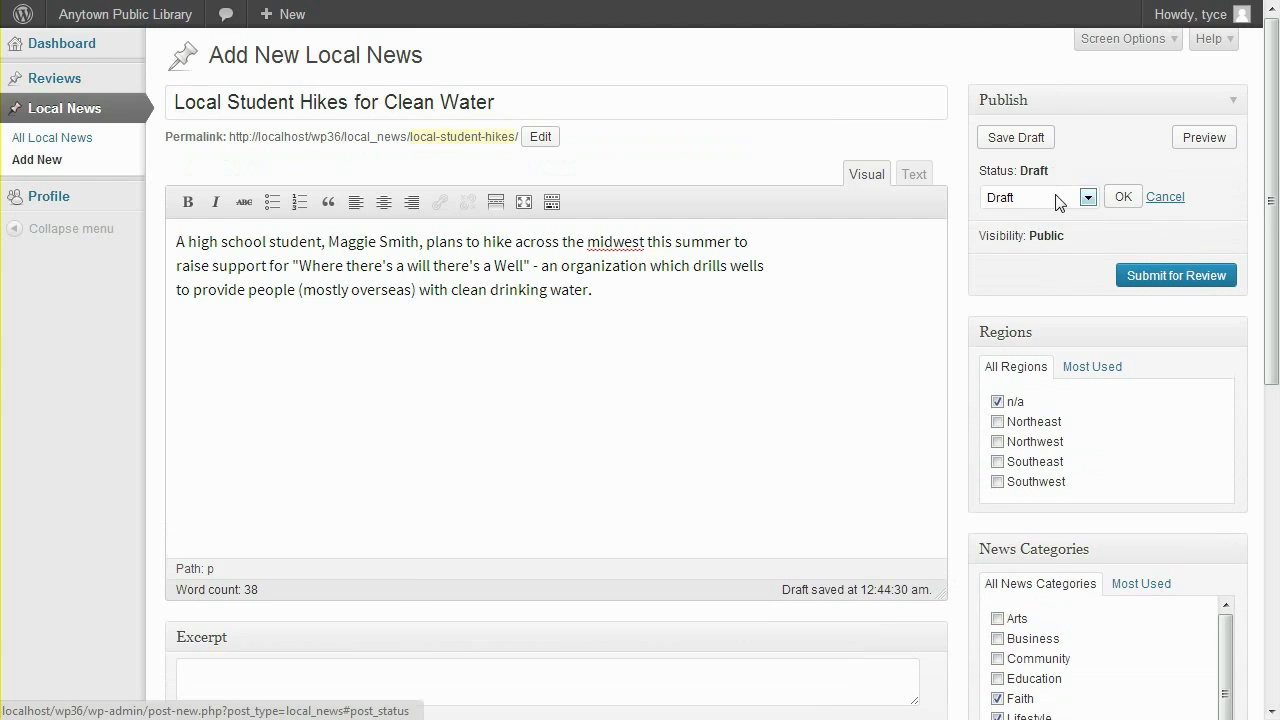
{"action": "left_click", "coordinate": [1050, 198]}
{"action": "left_click", "coordinate": [1056, 219]}
{"action": "left_click", "coordinate": [1118, 198]}
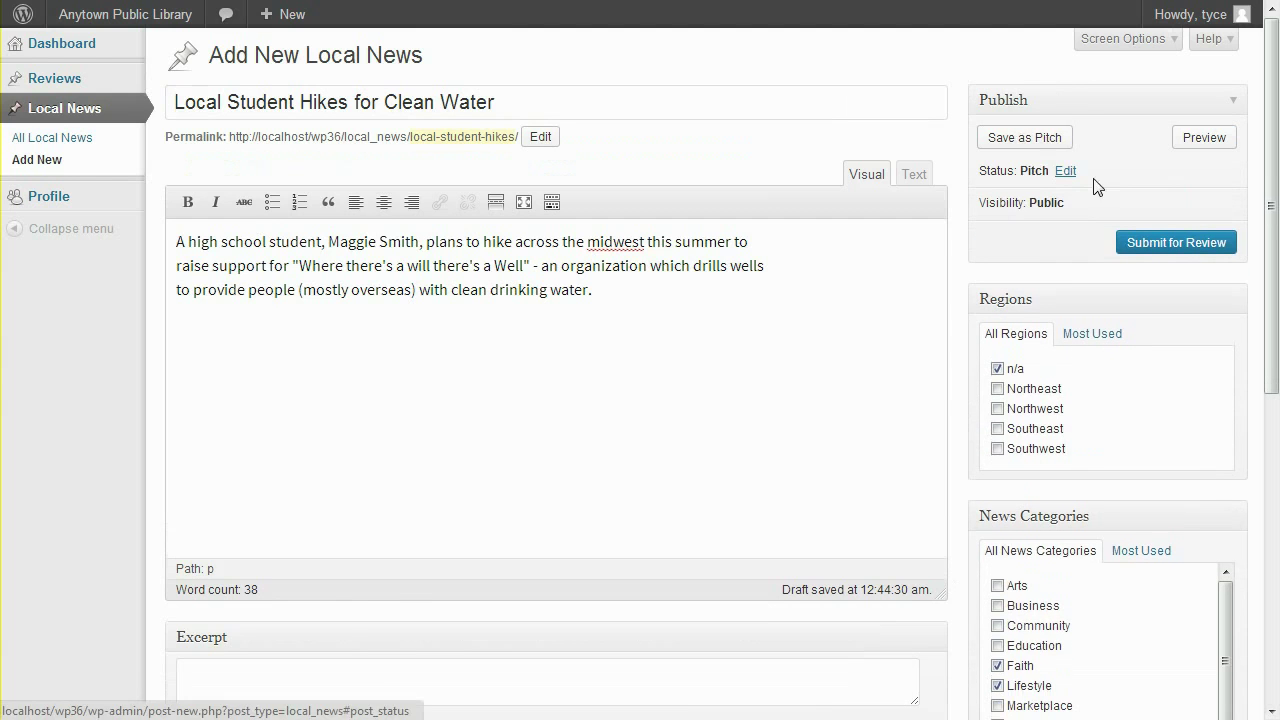
{"action": "left_click", "coordinate": [1022, 139]}
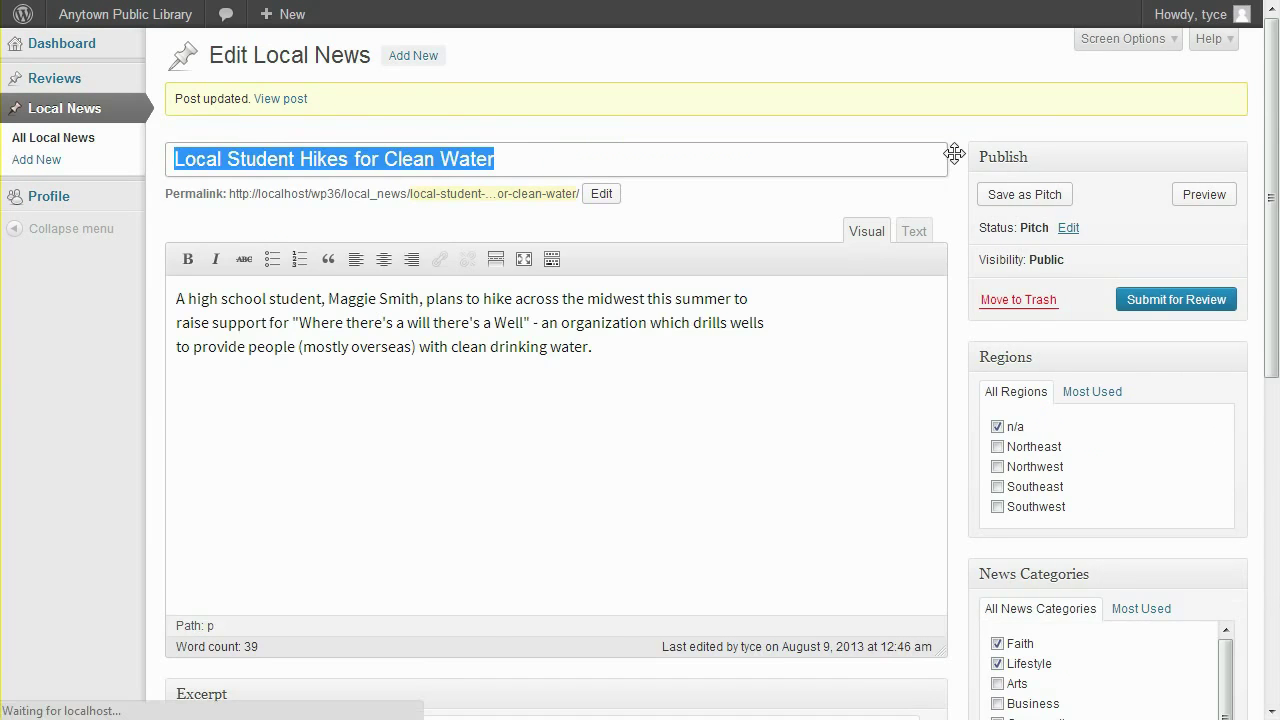
Post the editorial comment 'FYI, this is my cousin' and return to the All Local News list
{"action": "scroll", "coordinate": [956, 162], "scroll_direction": "down", "scroll_amount": 3}
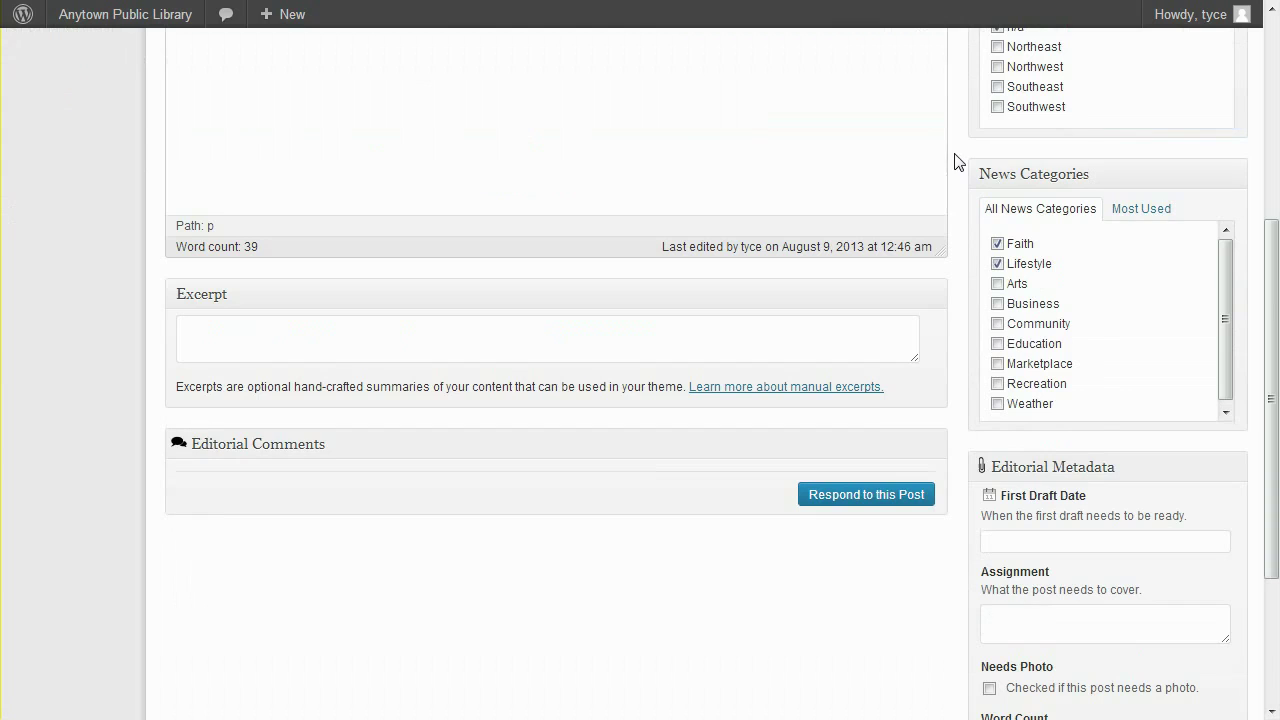
{"action": "left_click", "coordinate": [866, 495]}
{"action": "type", "text": "FYI, this is my cousin"}
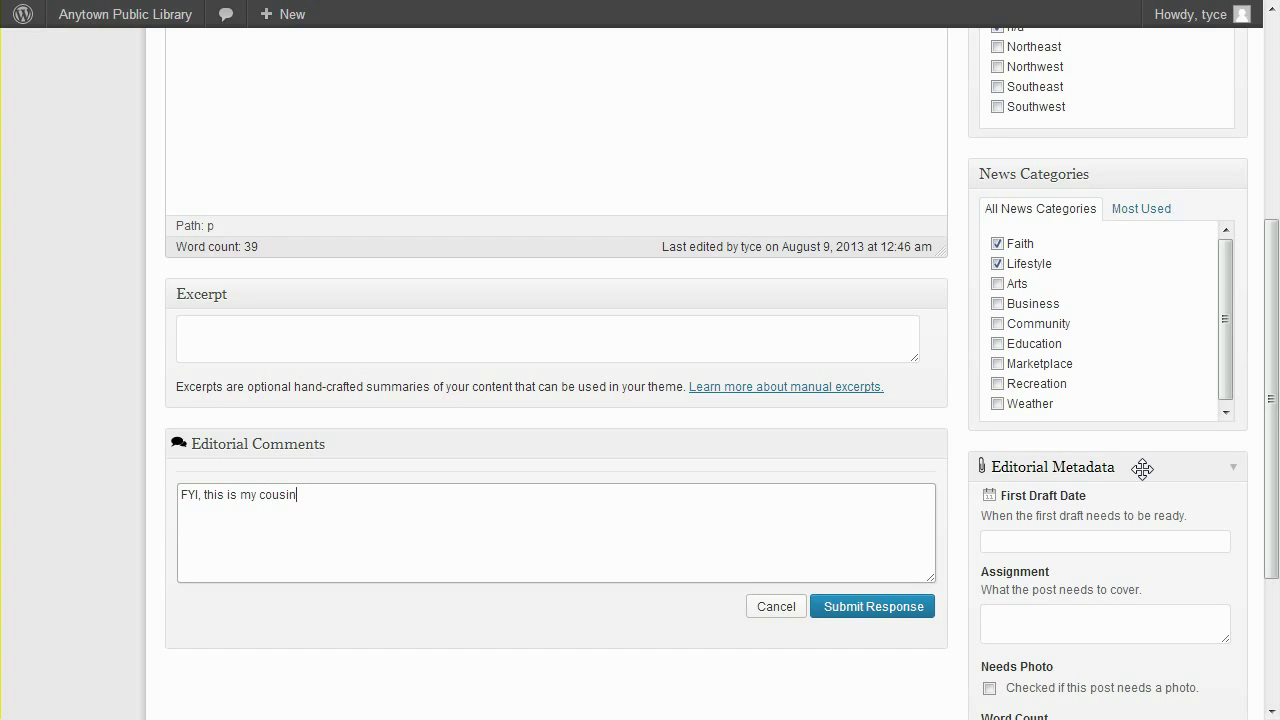
{"action": "left_click", "coordinate": [882, 614]}
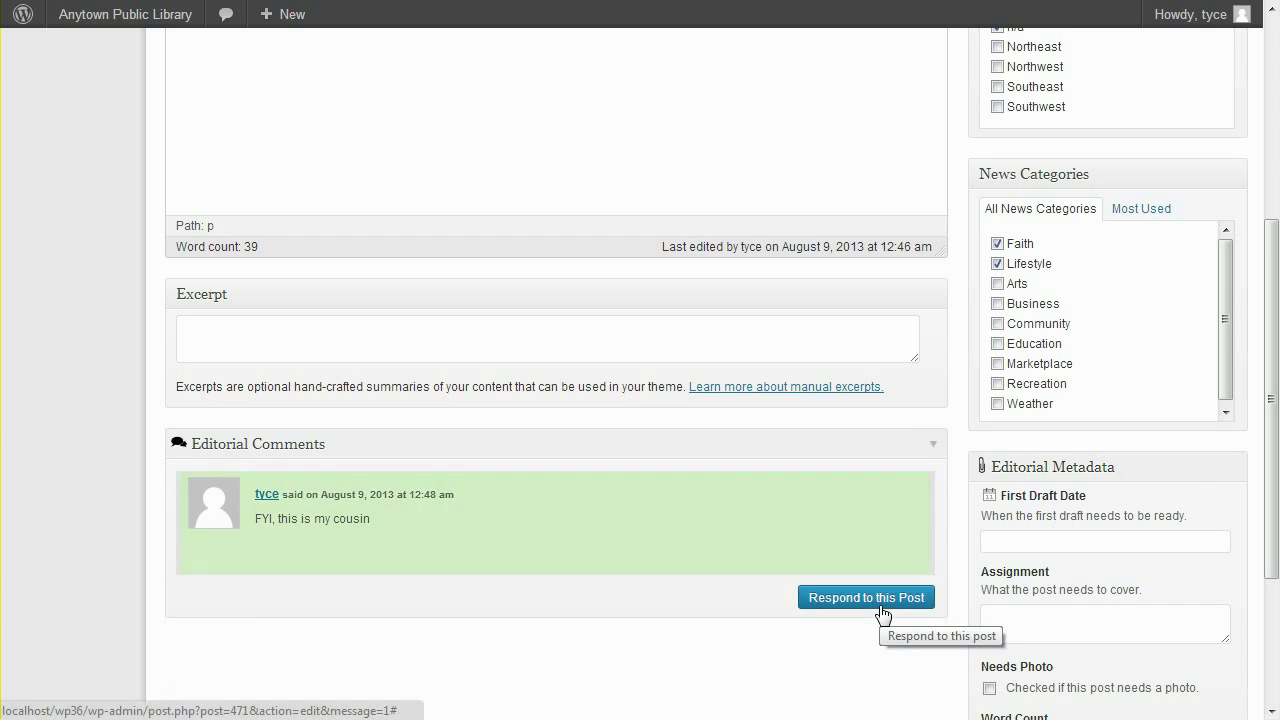
{"action": "left_click", "coordinate": [882, 607]}
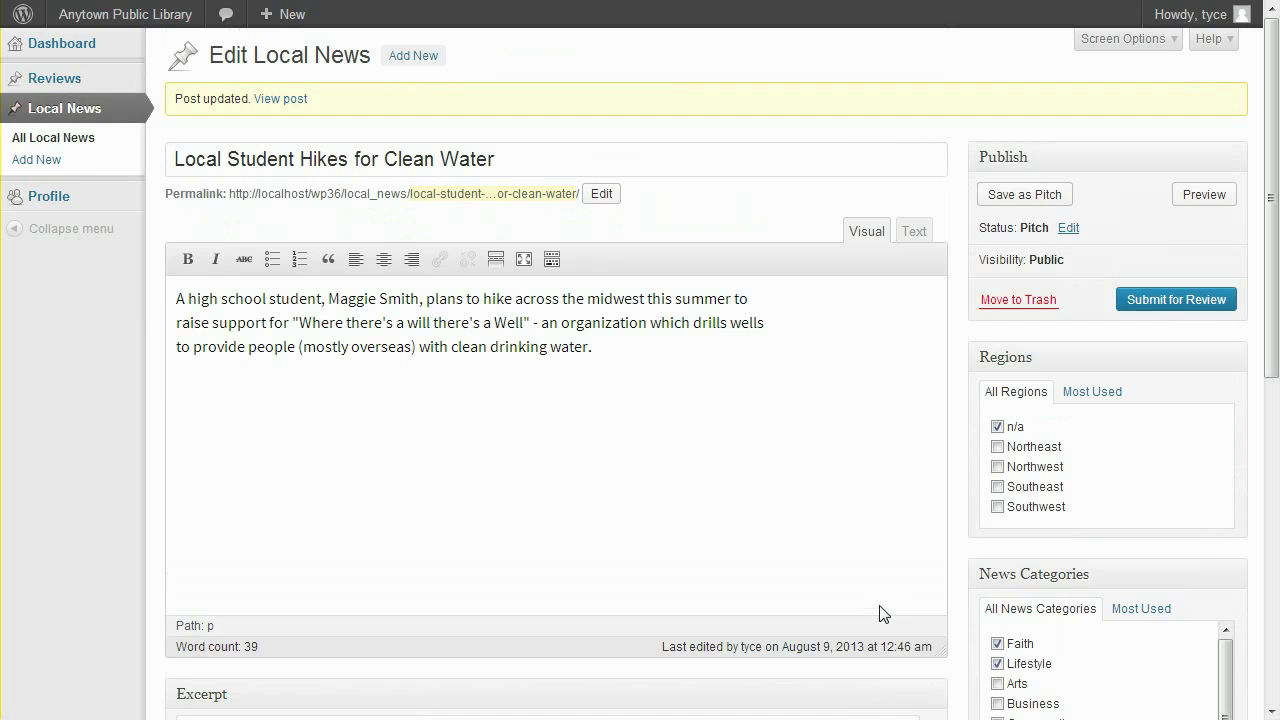
{"action": "left_click", "coordinate": [72, 138]}
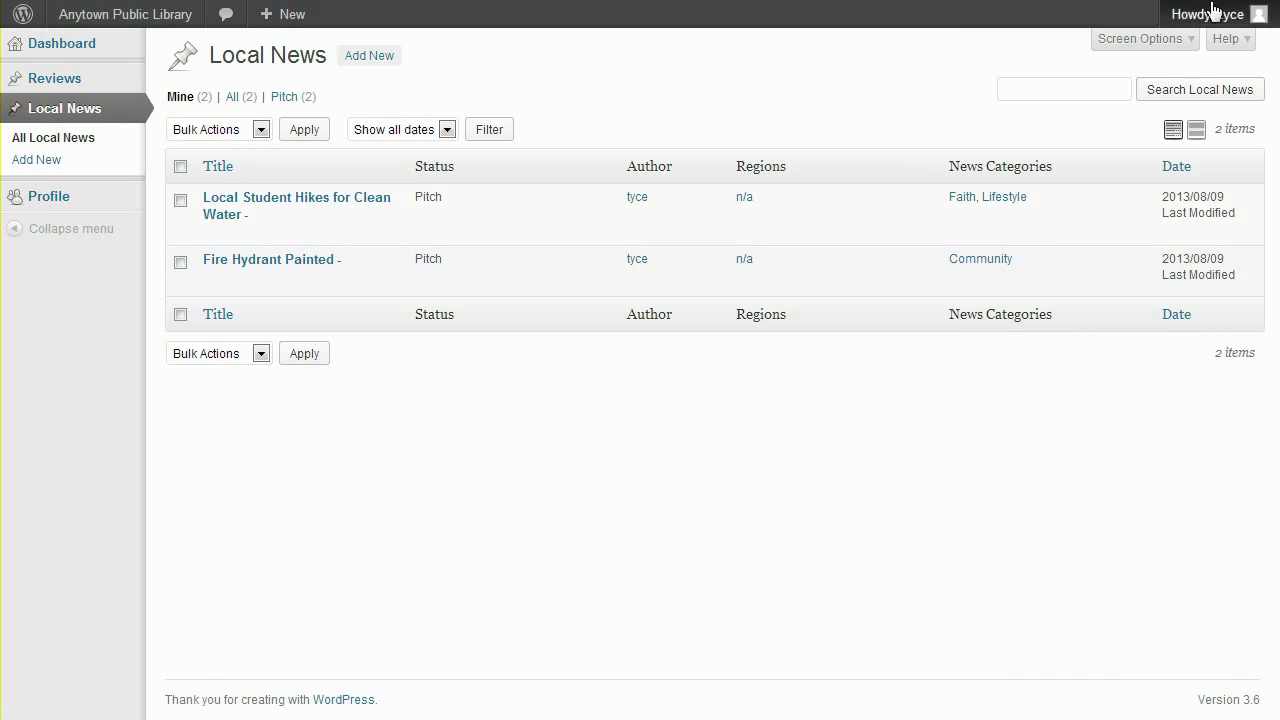
Sign out of the contributor account and open the Fire Hydrant Painted story for editing
{"action": "mouse_move", "coordinate": [1134, 13]}
{"action": "left_click", "coordinate": [1128, 116]}
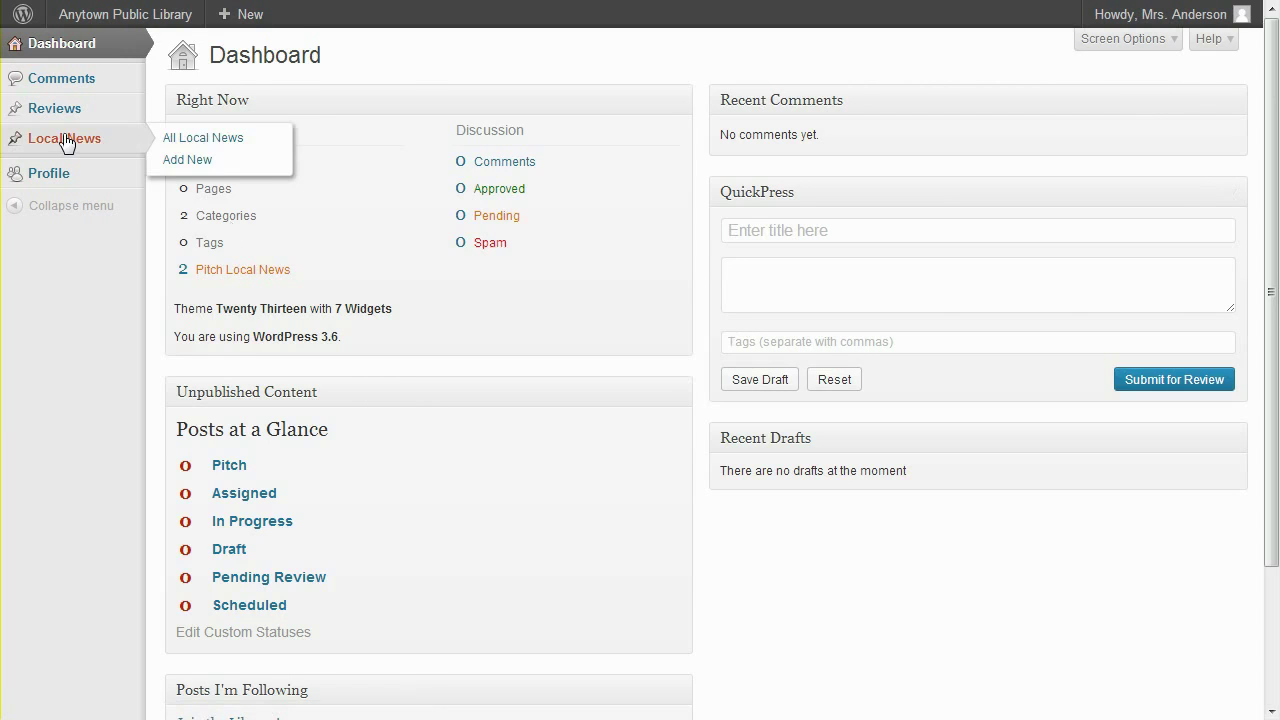
{"action": "left_click", "coordinate": [65, 138]}
{"action": "mouse_move", "coordinate": [210, 238]}
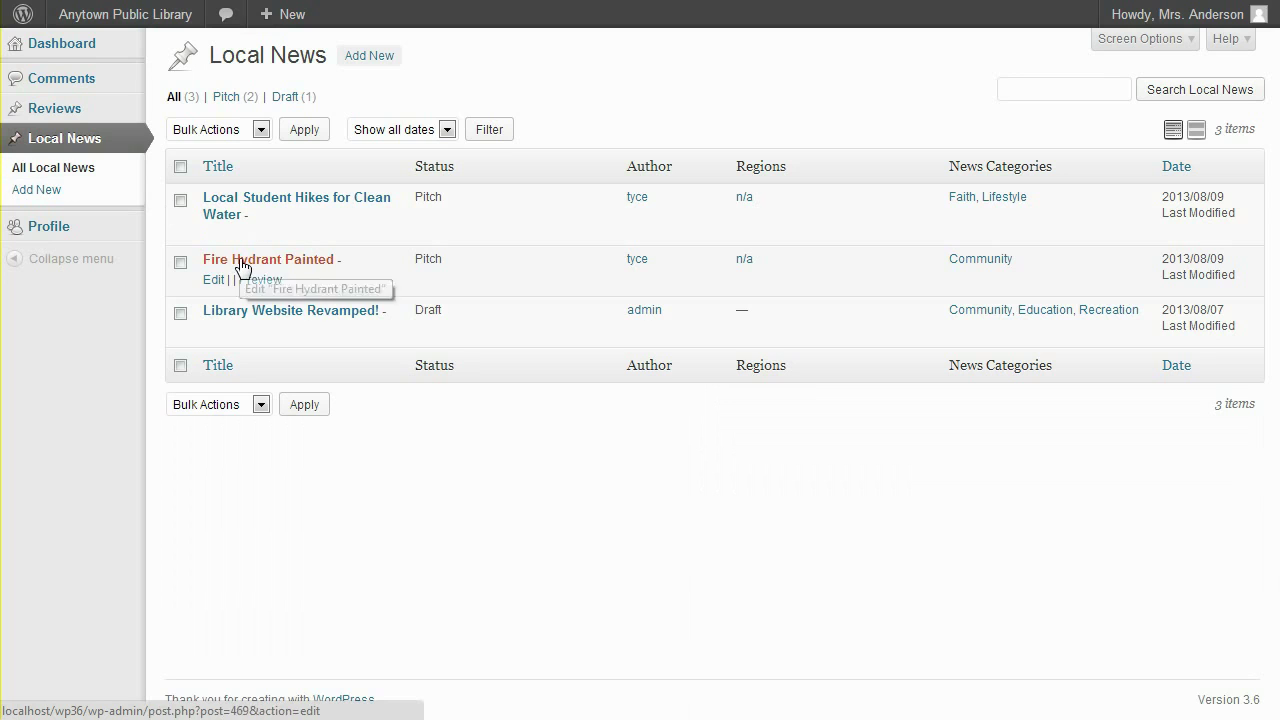
{"action": "left_click", "coordinate": [241, 266]}
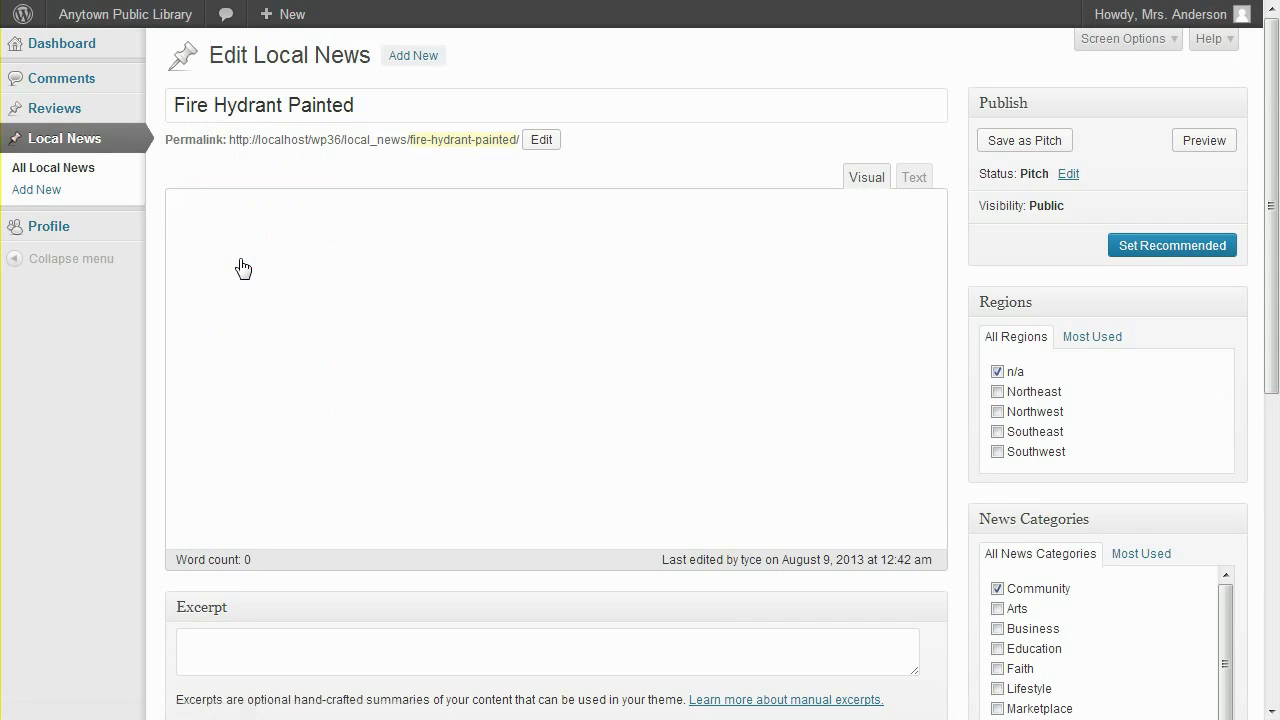
Post the editorial comment 'Let's leave this for the elementary newshounds ;)' on the story
{"action": "scroll", "coordinate": [241, 266], "scroll_direction": "down", "scroll_amount": 4}
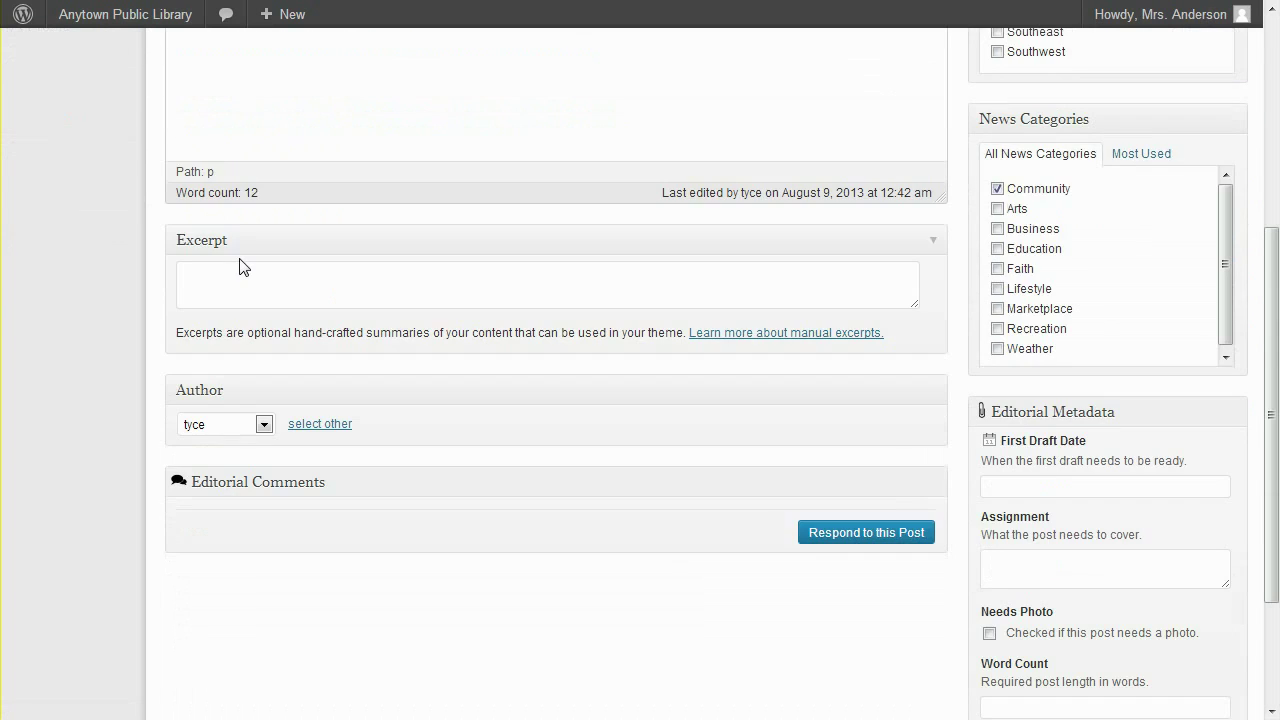
{"action": "left_click", "coordinate": [855, 543]}
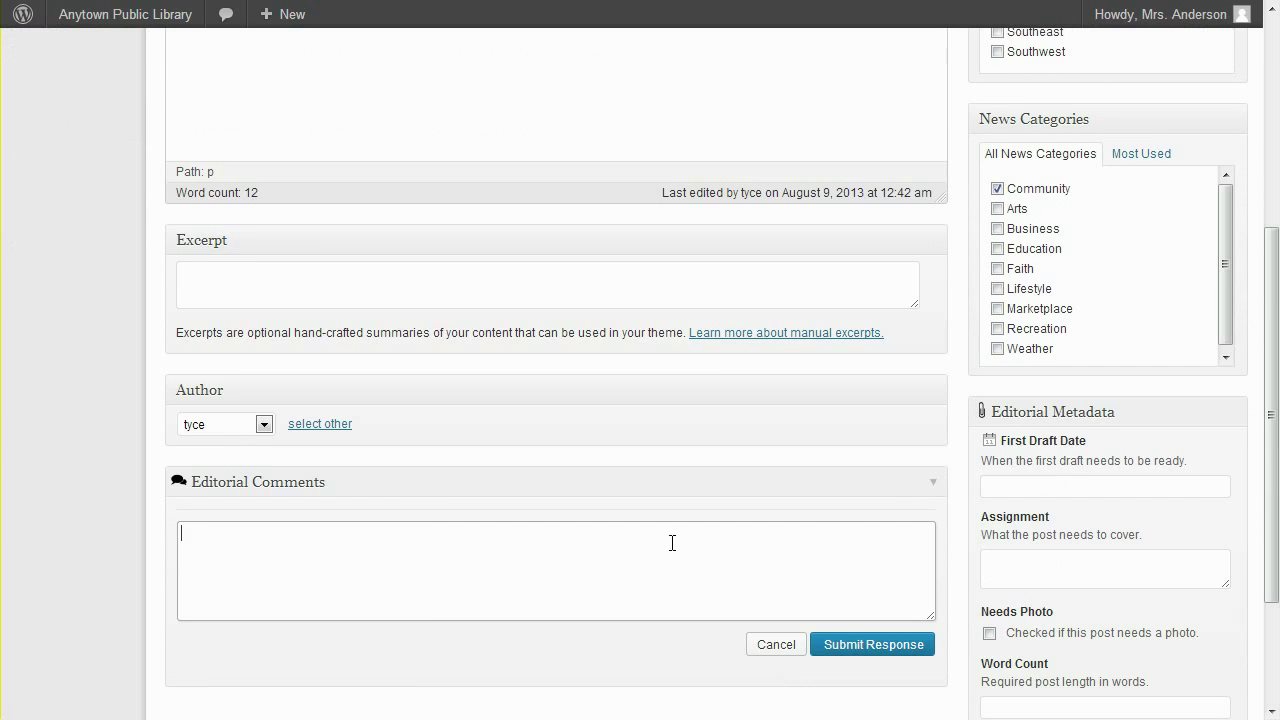
{"action": "type", "text": "Let's leave this for the elementary newshounds ;)"}
{"action": "left_click", "coordinate": [853, 646]}
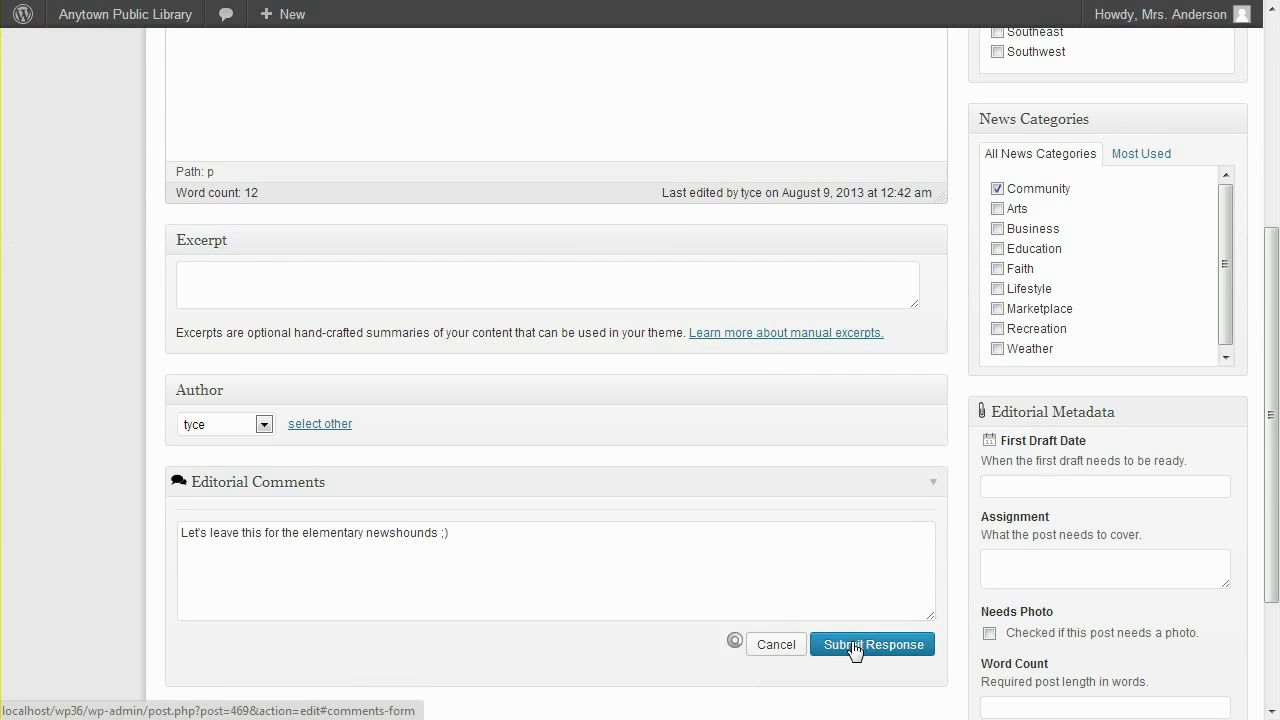
{"action": "scroll", "coordinate": [870, 658], "scroll_direction": "up", "scroll_amount": 5}
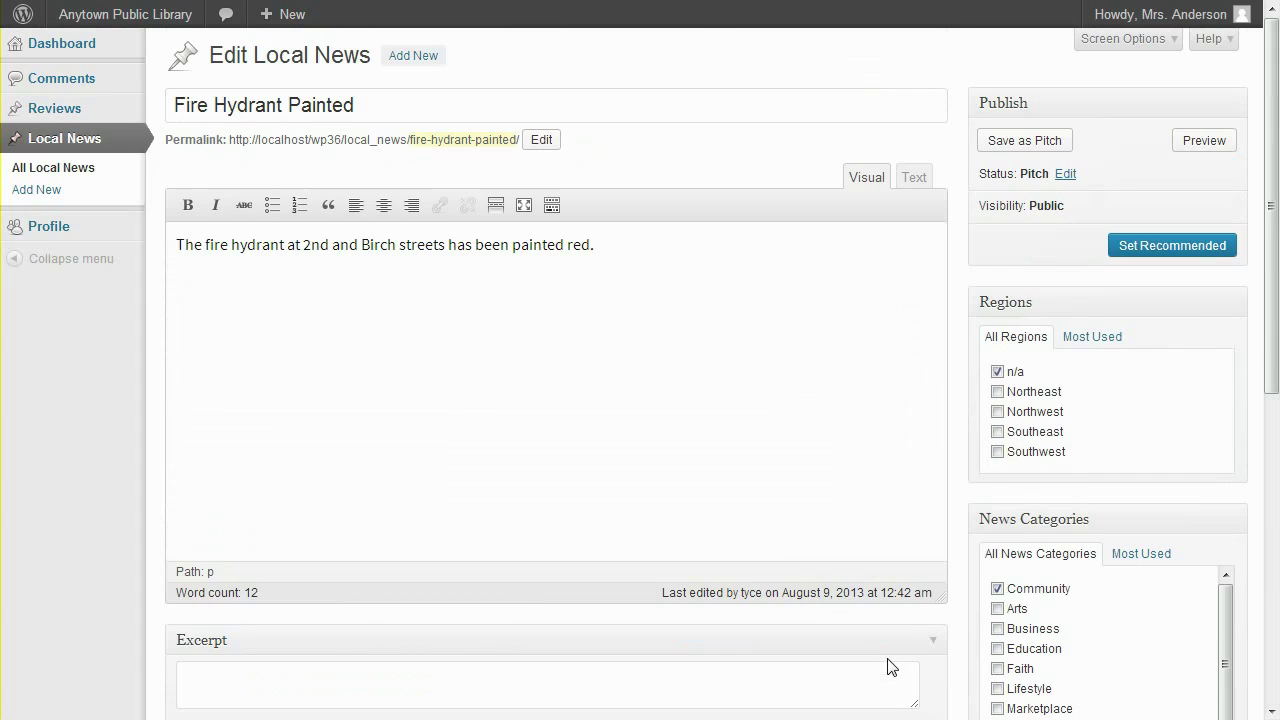
Change Fire Hydrant Painted's status to Deferred, save it, and return to the Local News list
{"action": "left_click", "coordinate": [1066, 176]}
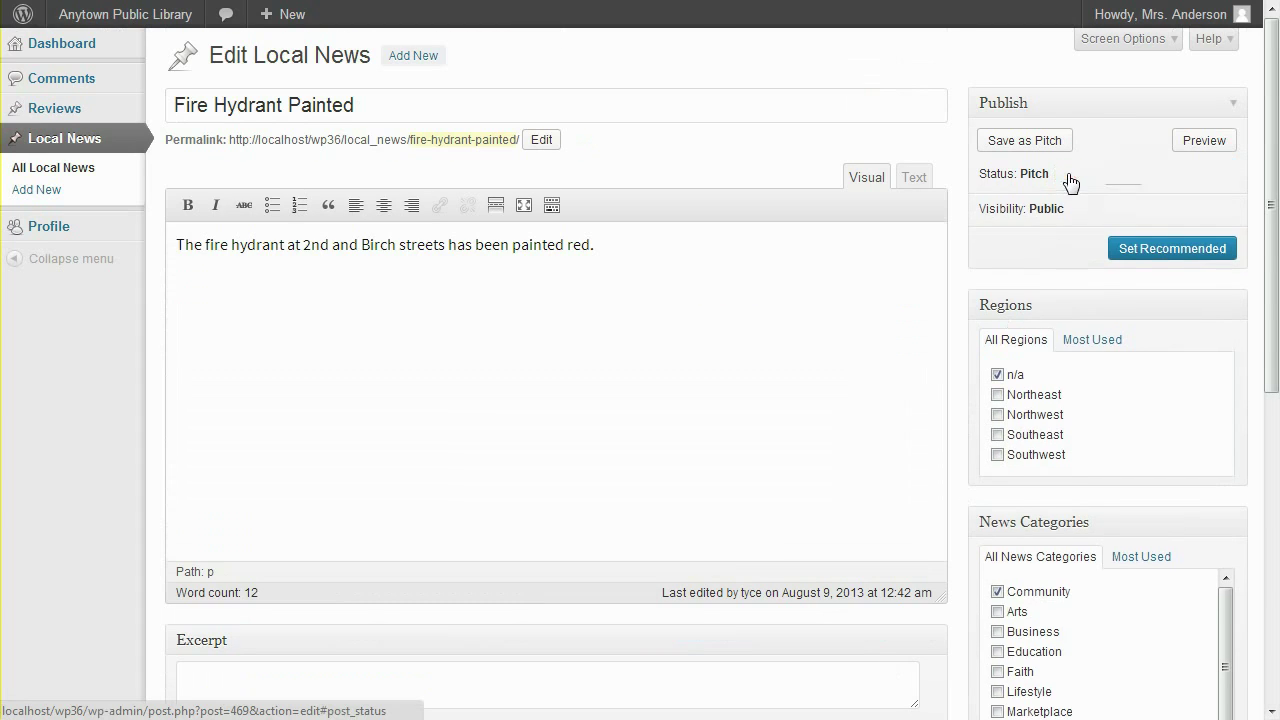
{"action": "left_click", "coordinate": [1088, 200]}
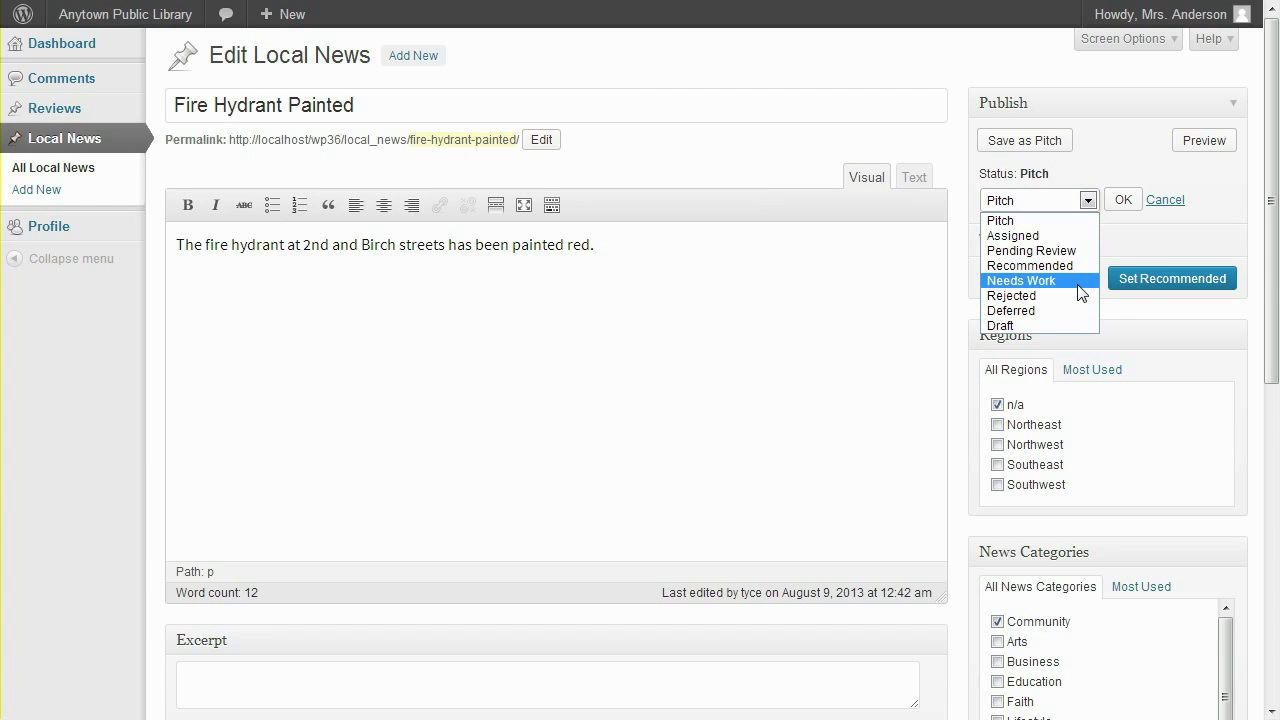
{"action": "left_click", "coordinate": [1086, 311]}
{"action": "left_click", "coordinate": [1123, 200]}
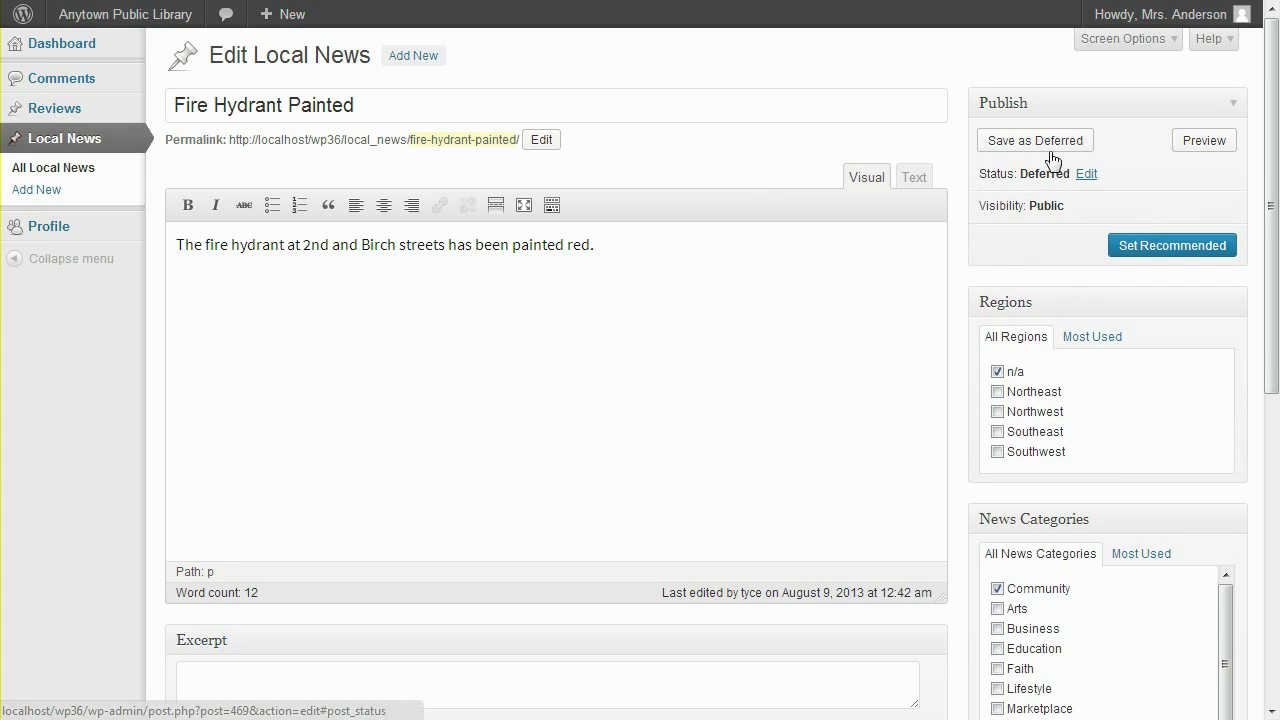
{"action": "left_click", "coordinate": [1038, 141]}
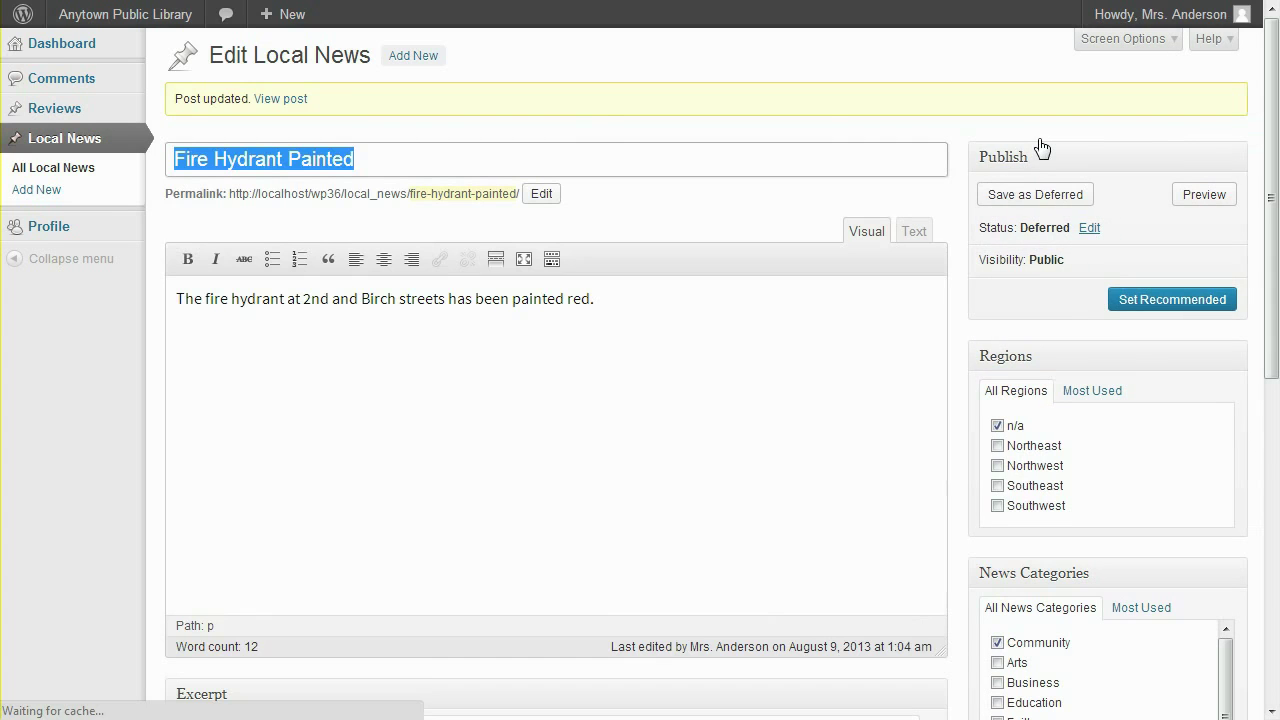
{"action": "left_click", "coordinate": [78, 170]}
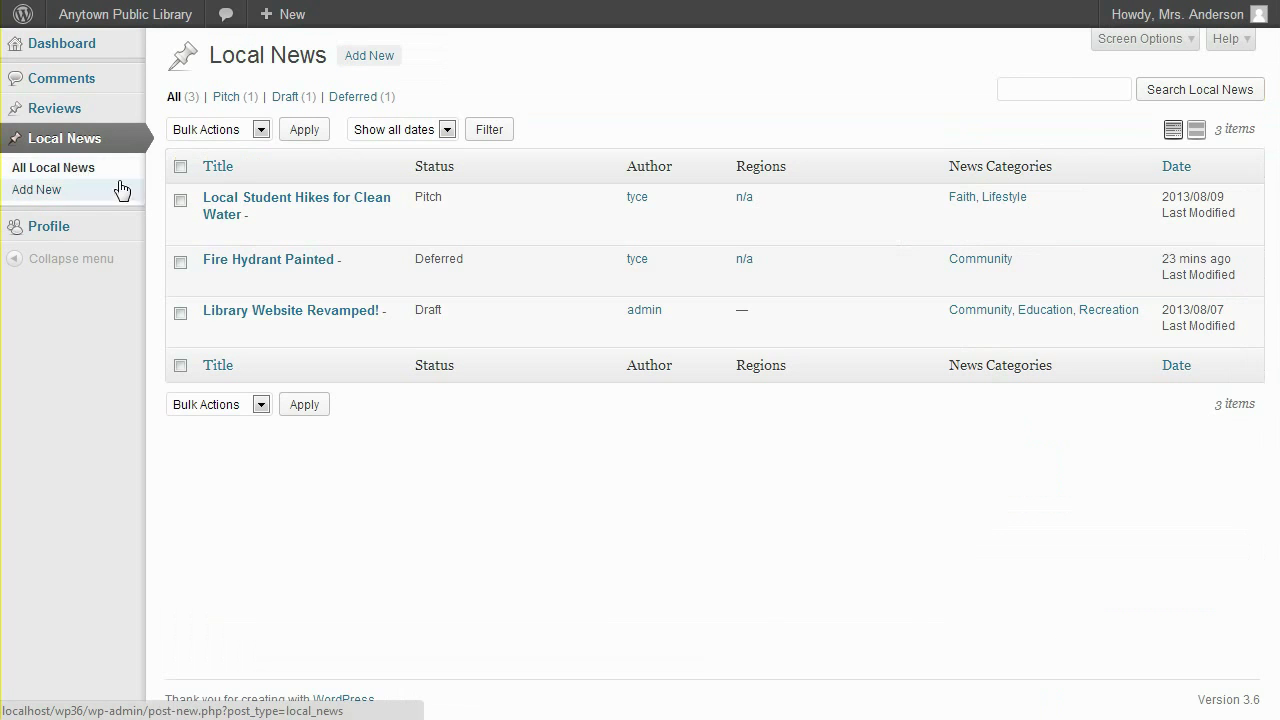
Open Local Student Hikes for Clean Water and post a reply to the student's editorial comment
{"action": "left_click", "coordinate": [259, 201]}
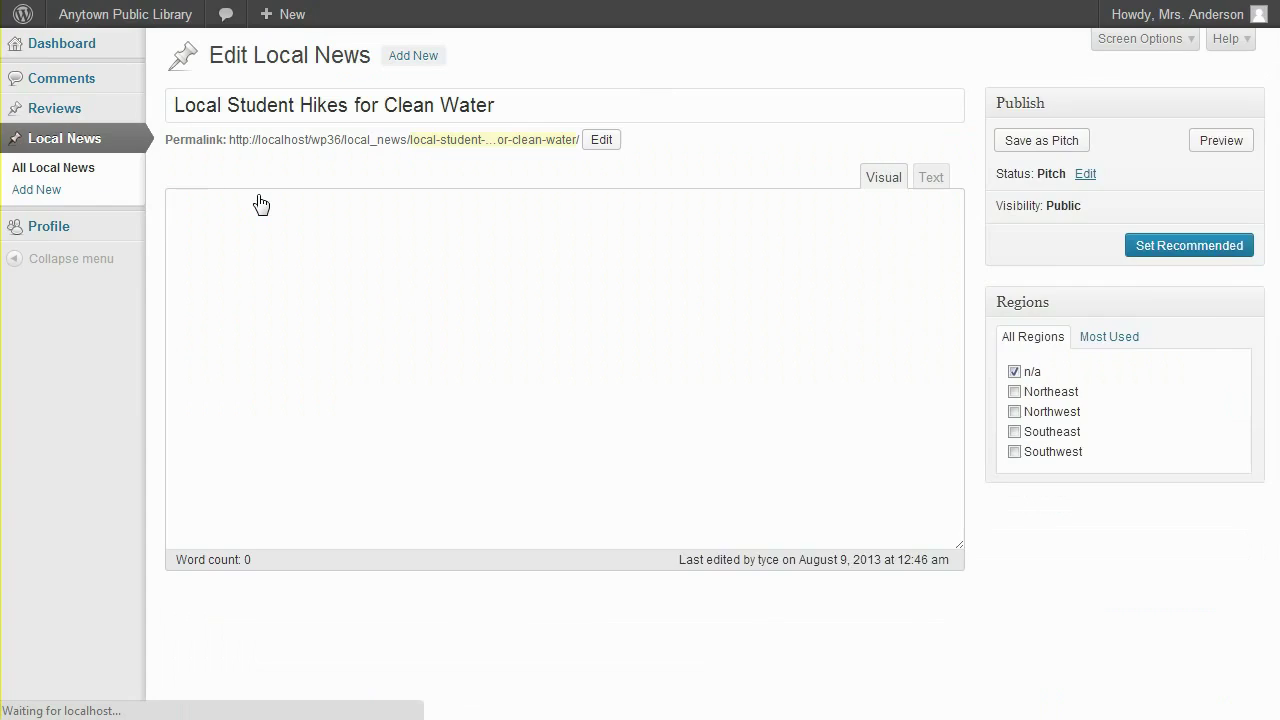
{"action": "scroll", "coordinate": [255, 195], "scroll_direction": "down", "scroll_amount": 5}
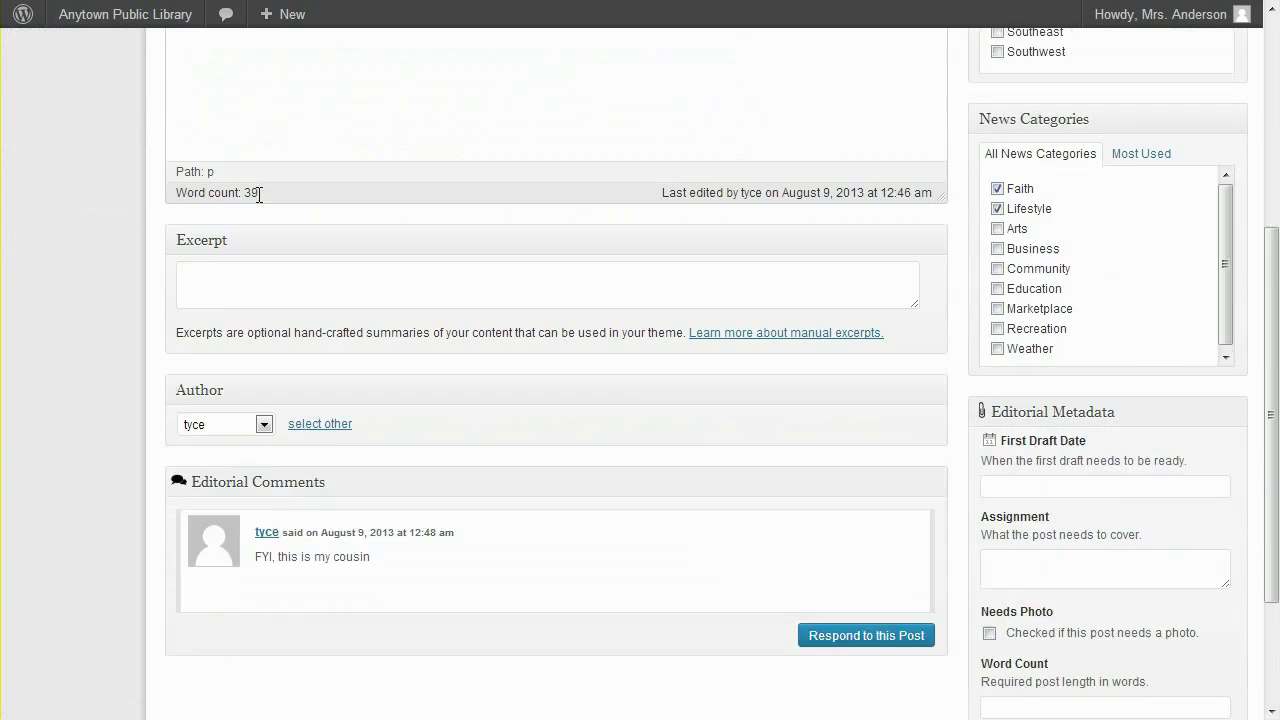
{"action": "left_click", "coordinate": [818, 540]}
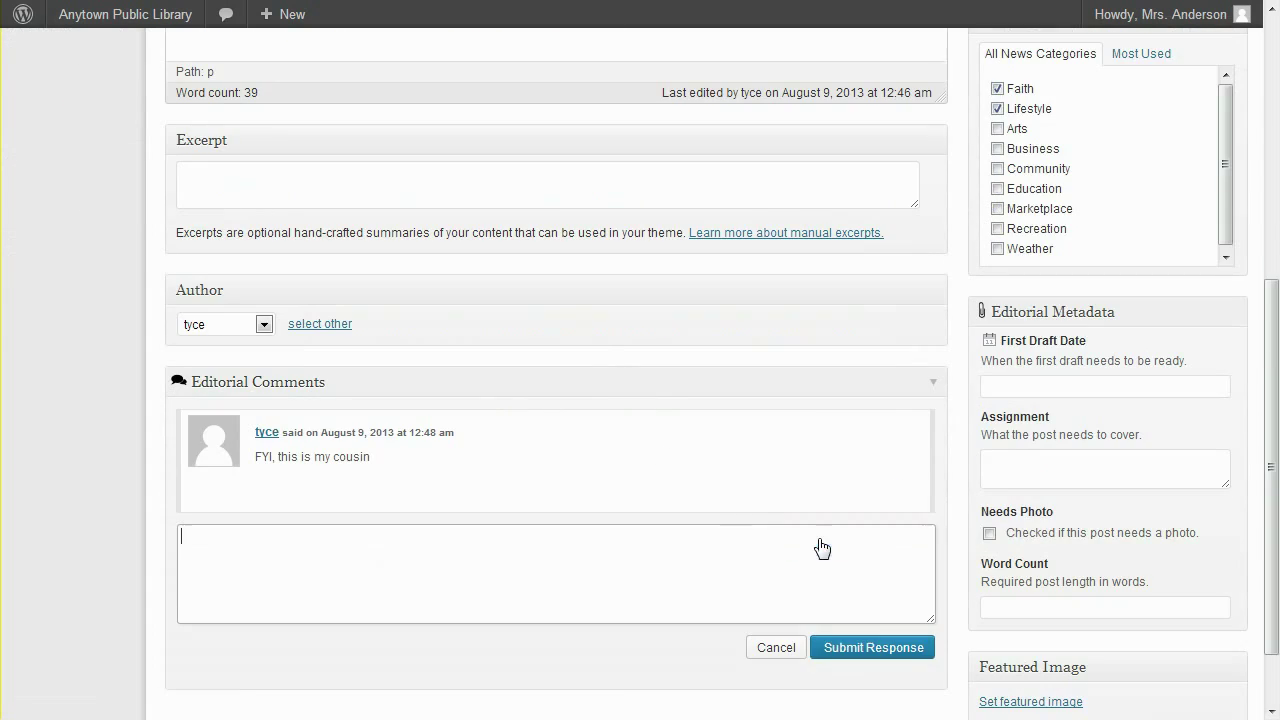
{"action": "type", "text": "Sounds like a great story.  Be sure to get details on the organization's work."}
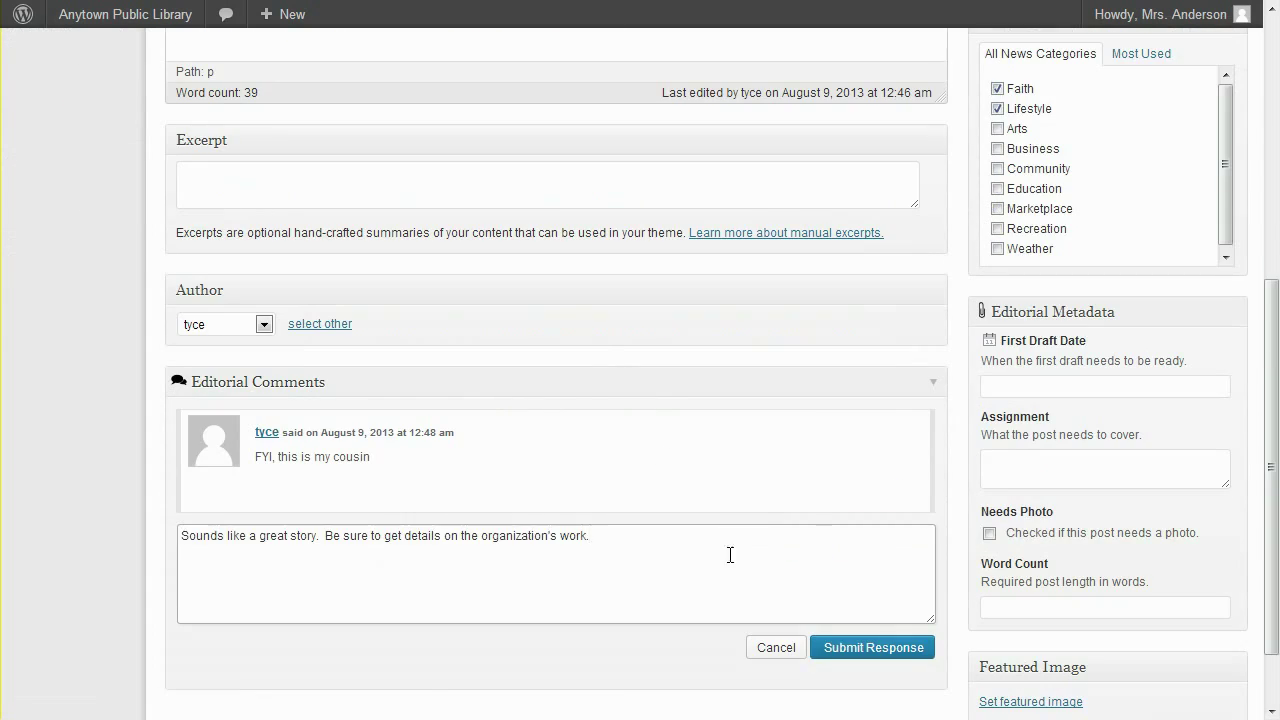
{"action": "left_click", "coordinate": [857, 648]}
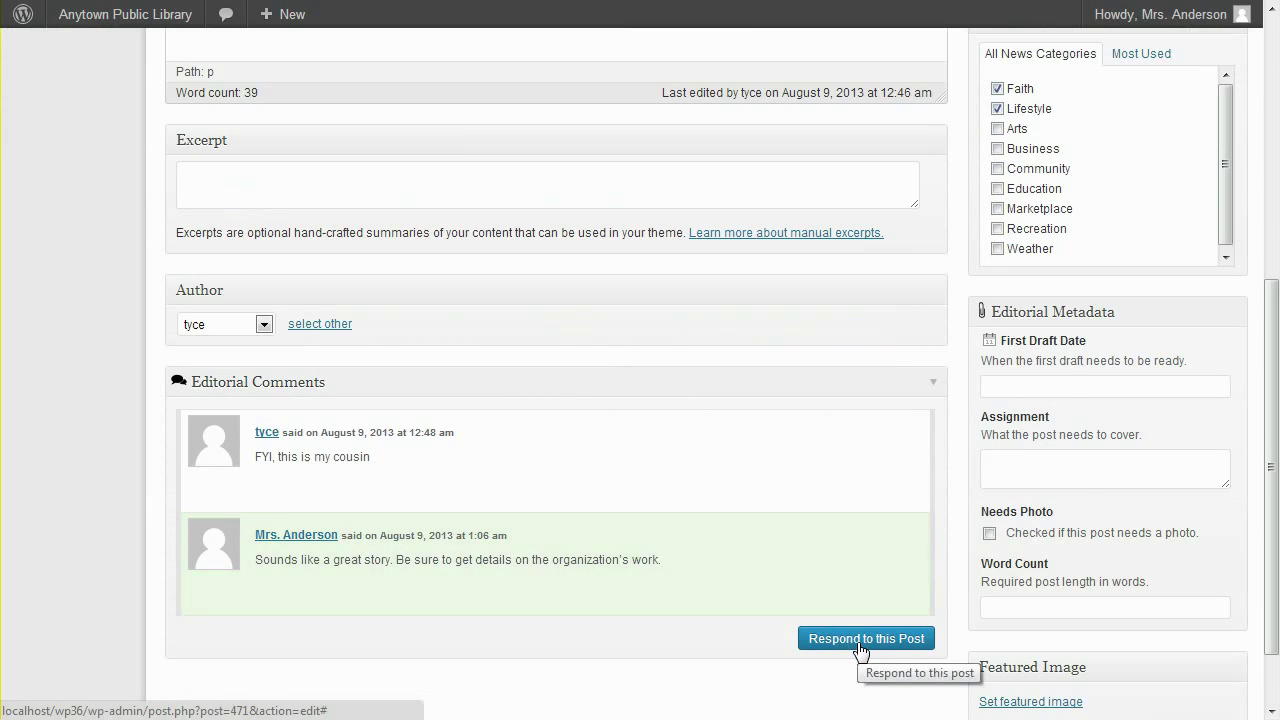
Set the first draft date to September 21, 2013 and mark that the post needs a photo
{"action": "left_click", "coordinate": [1071, 386]}
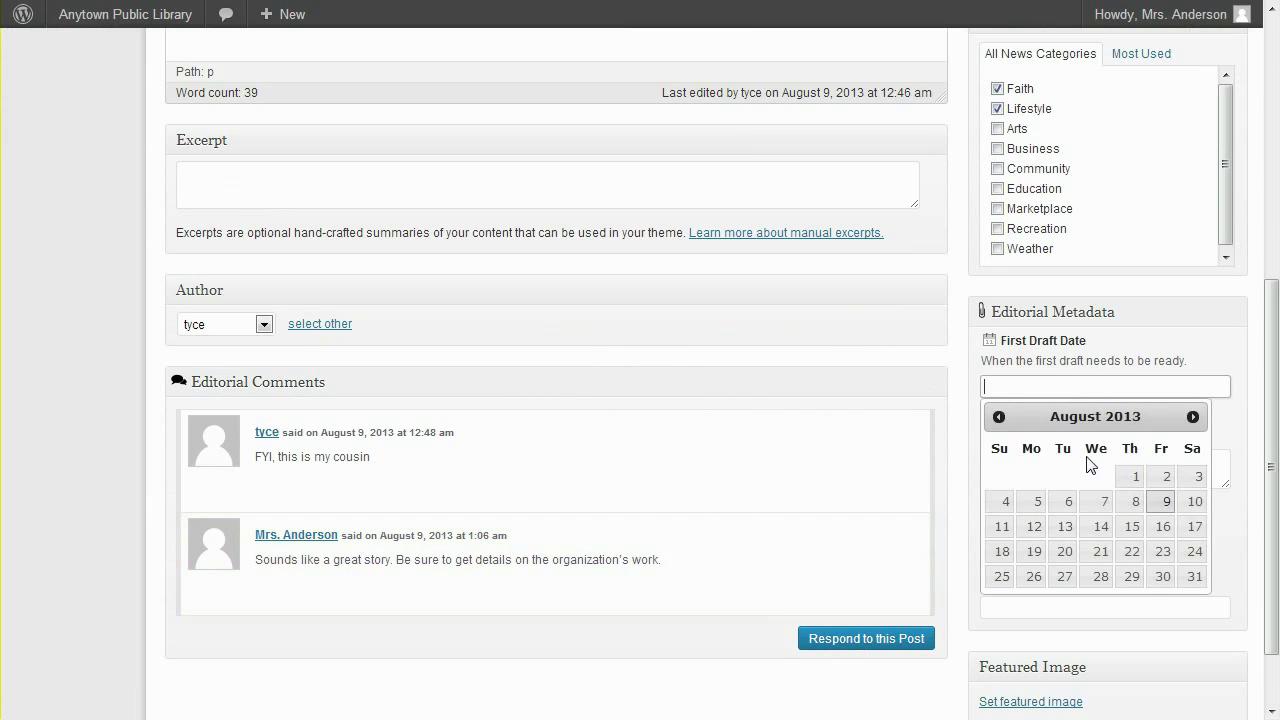
{"action": "left_click", "coordinate": [1194, 417]}
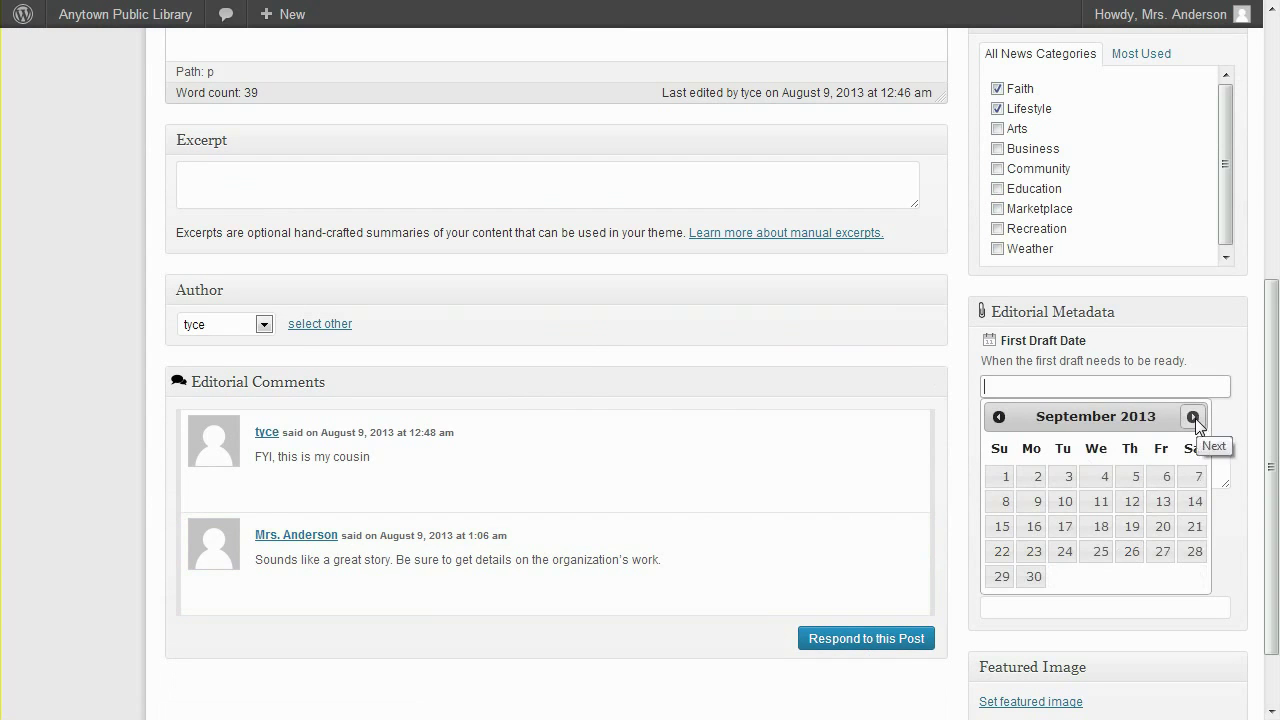
{"action": "left_click", "coordinate": [1195, 528]}
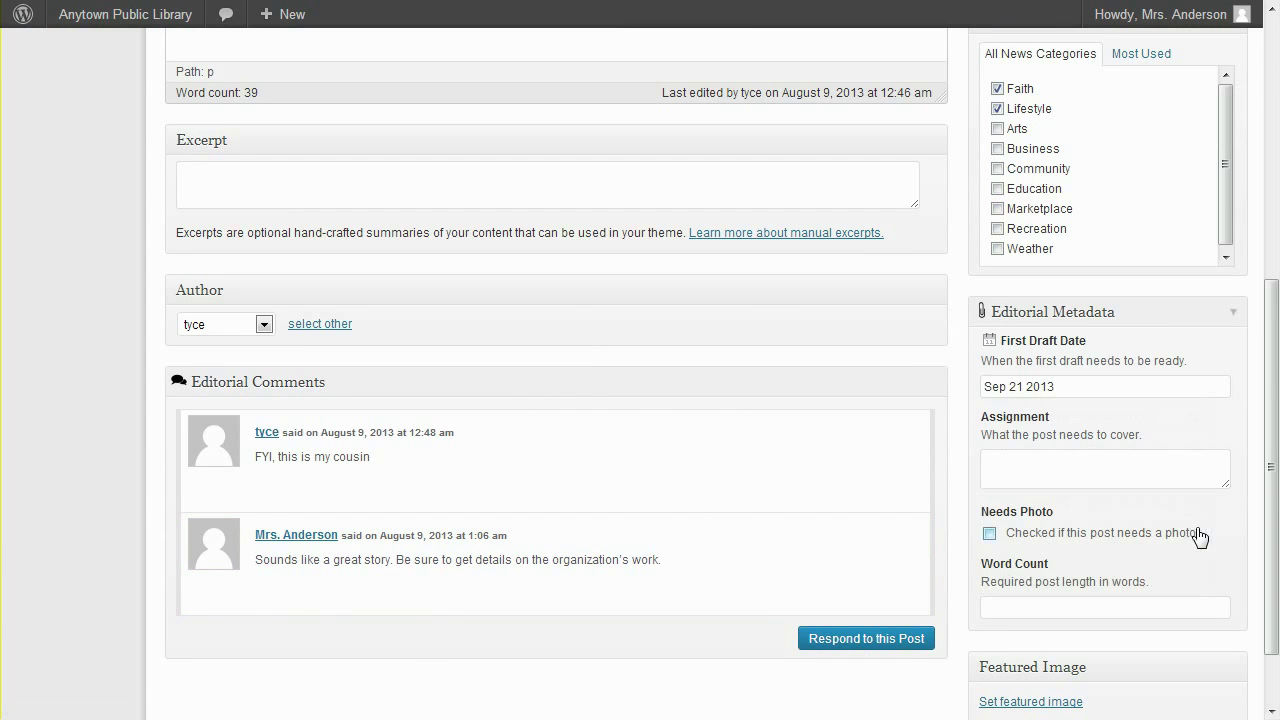
{"action": "left_click", "coordinate": [989, 533]}
{"action": "scroll", "coordinate": [1057, 614], "scroll_direction": "up", "scroll_amount": 4}
{"action": "scroll", "coordinate": [1057, 614], "scroll_direction": "up", "scroll_amount": 1}
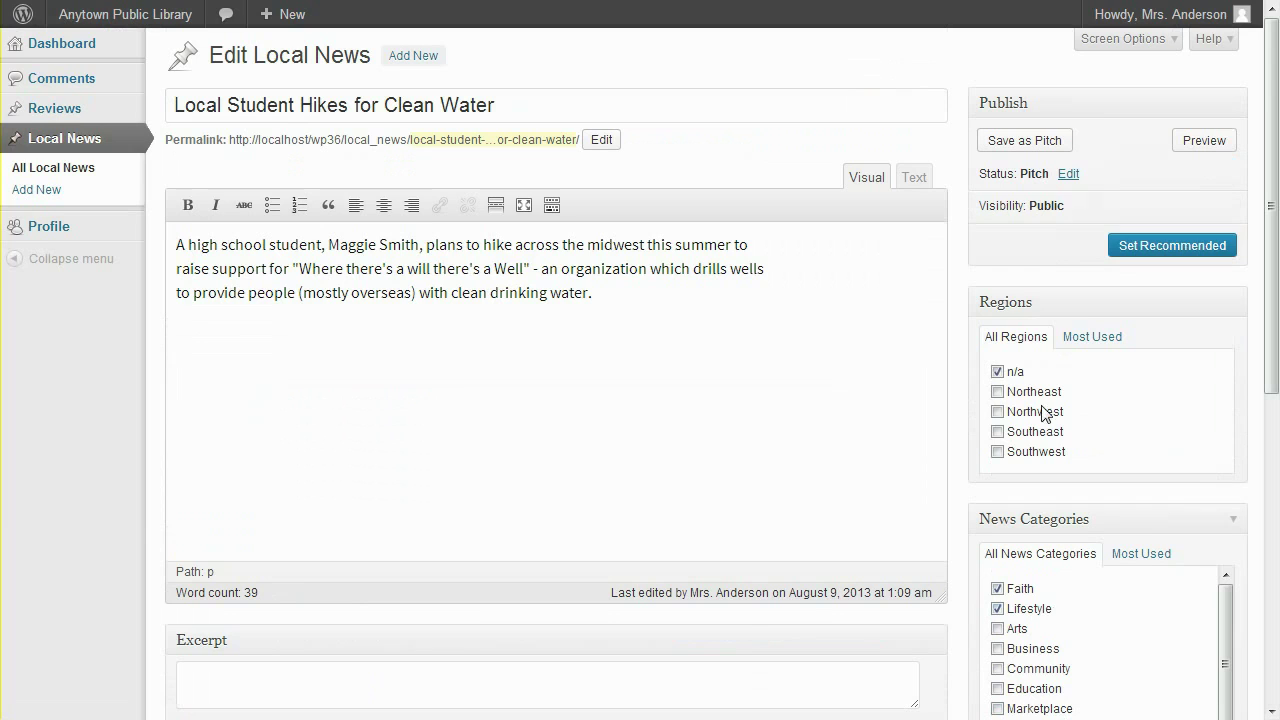
Change the story's status to Assigned and save it as Assigned
{"action": "left_click", "coordinate": [1071, 176]}
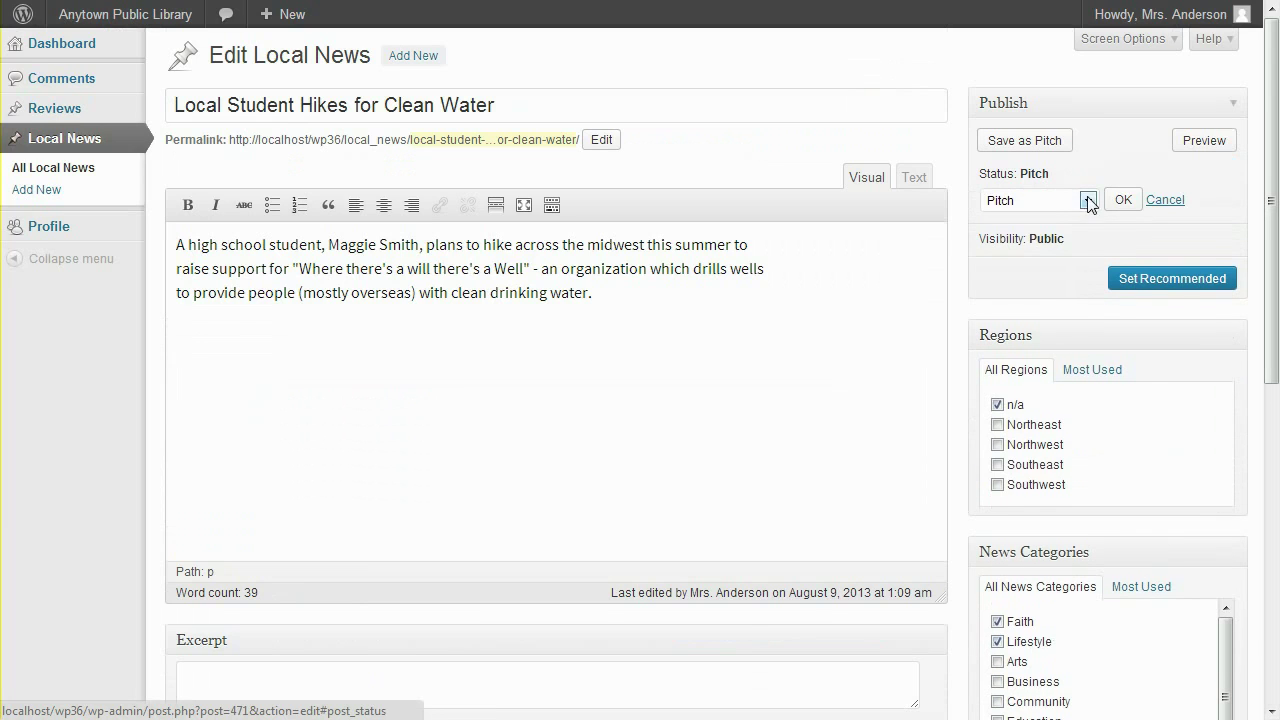
{"action": "left_click", "coordinate": [1087, 200]}
{"action": "left_click", "coordinate": [1068, 240]}
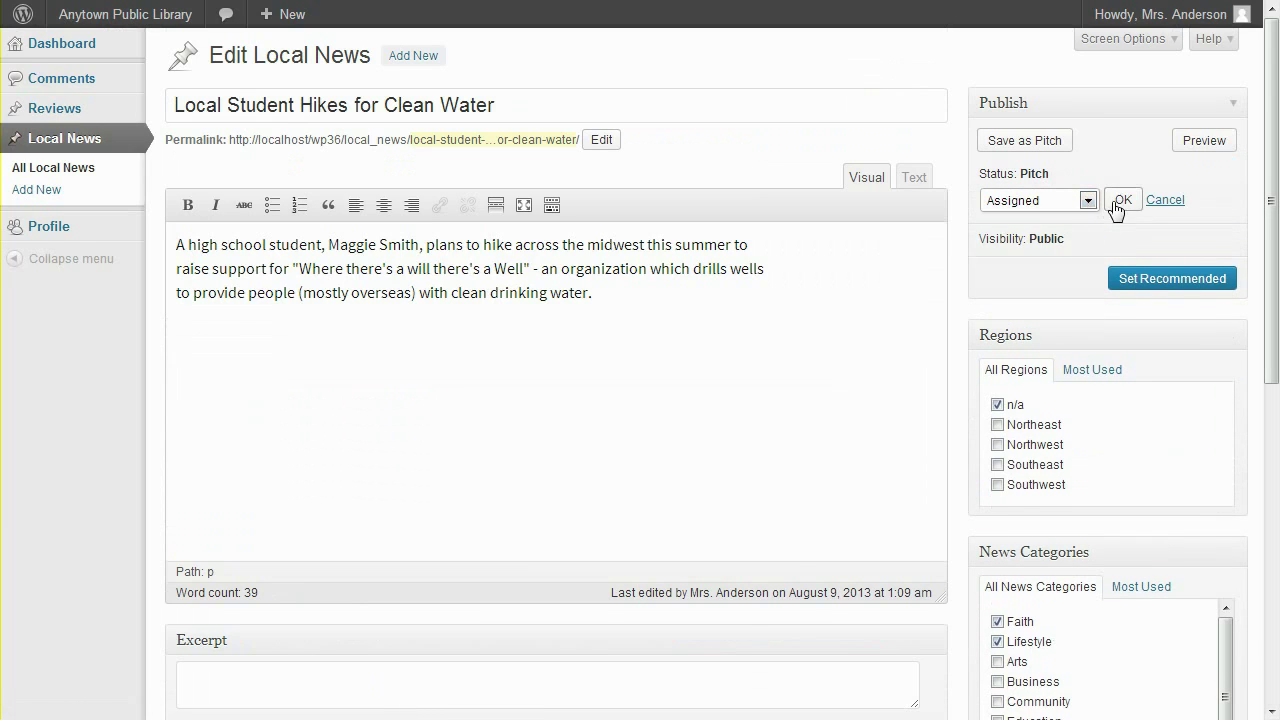
{"action": "left_click", "coordinate": [1122, 200]}
{"action": "left_click", "coordinate": [1040, 142]}
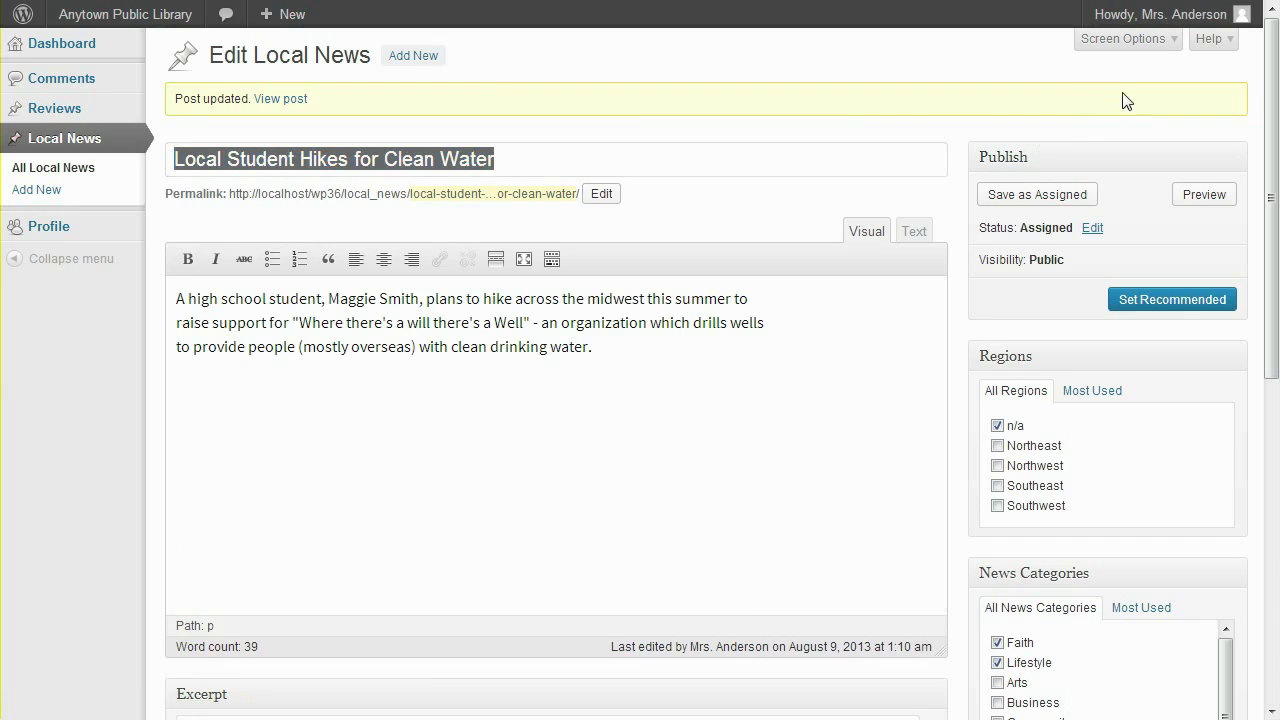
Log out of the manager's account and log back in with the student's username
{"action": "mouse_move", "coordinate": [1175, 28]}
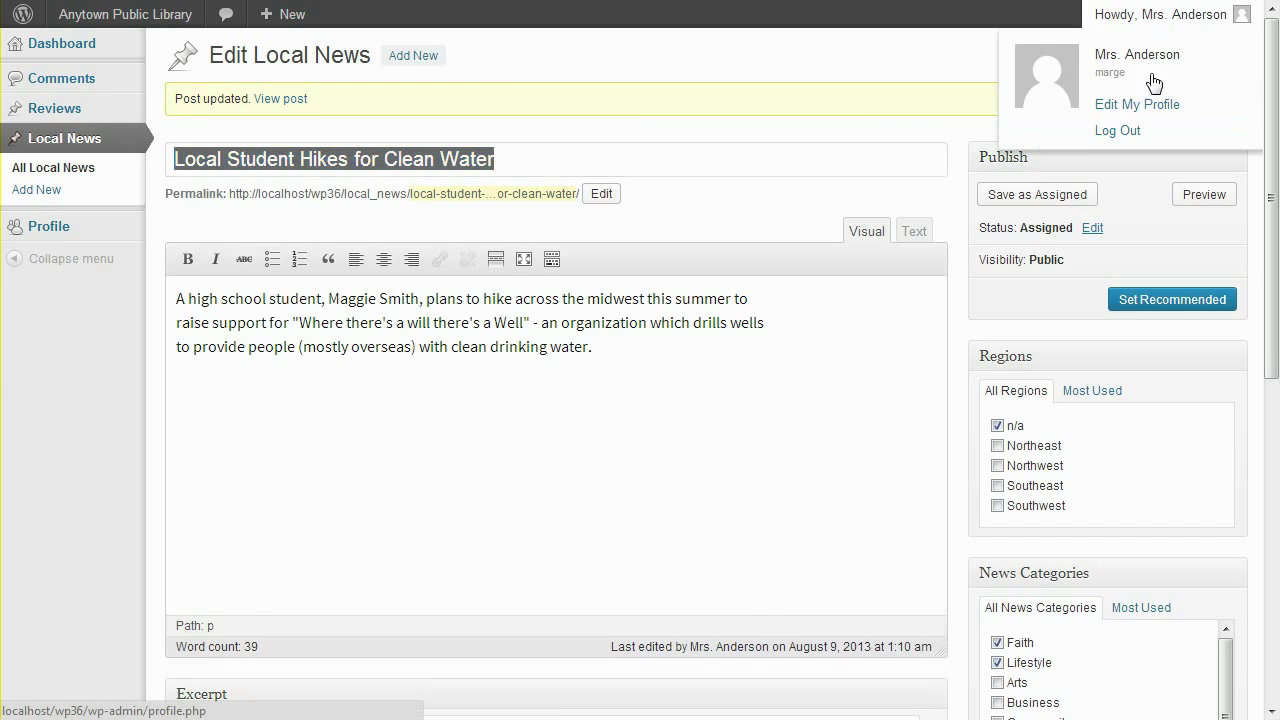
{"action": "left_click", "coordinate": [1126, 132]}
{"action": "left_click", "coordinate": [697, 317]}
{"action": "type", "text": "tyce"}
{"action": "key", "text": "Tab"}
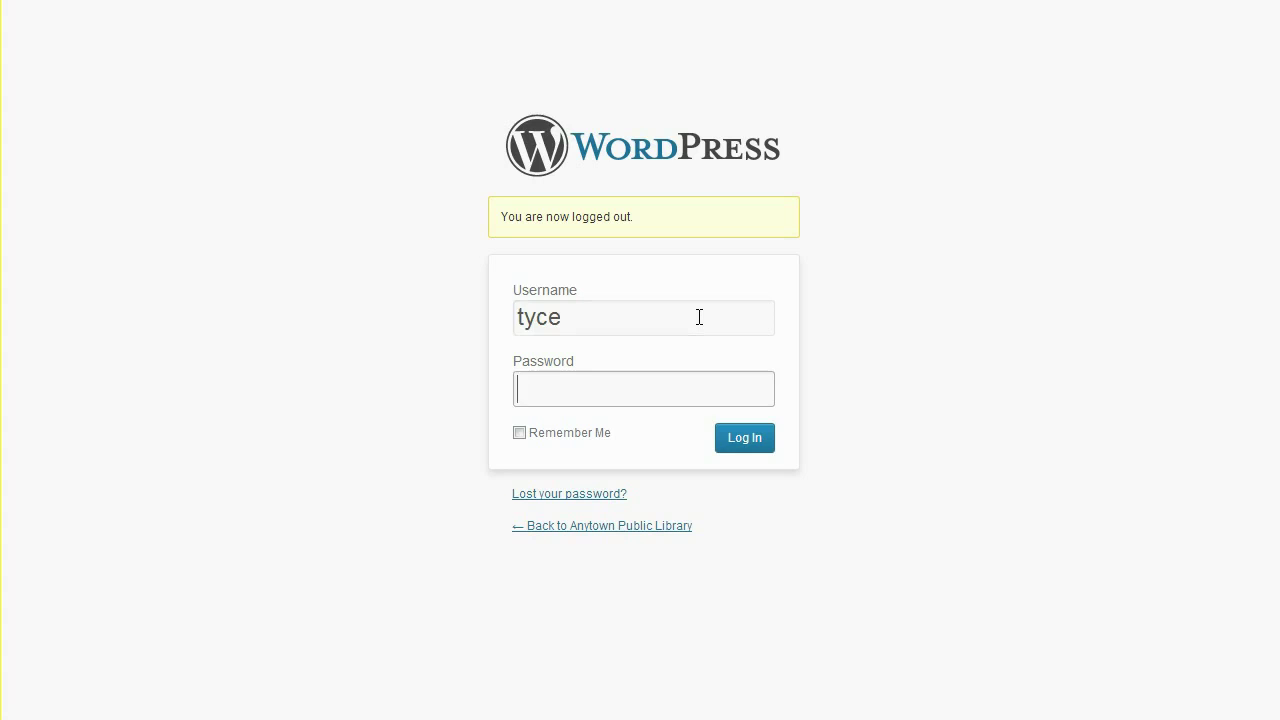
{"action": "key", "text": "Return"}
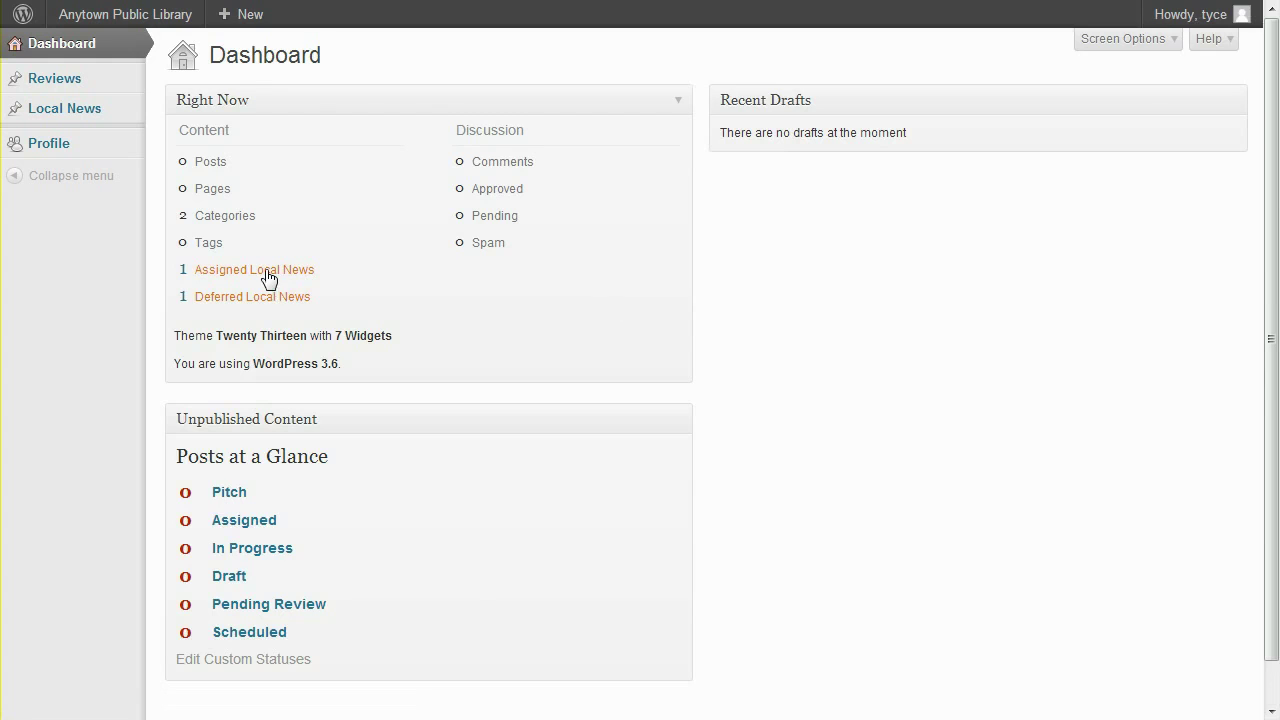
Open the assigned Local News story, add the text '[Let's just pretend this is a completed news article.]', and save
{"action": "left_click", "coordinate": [265, 279]}
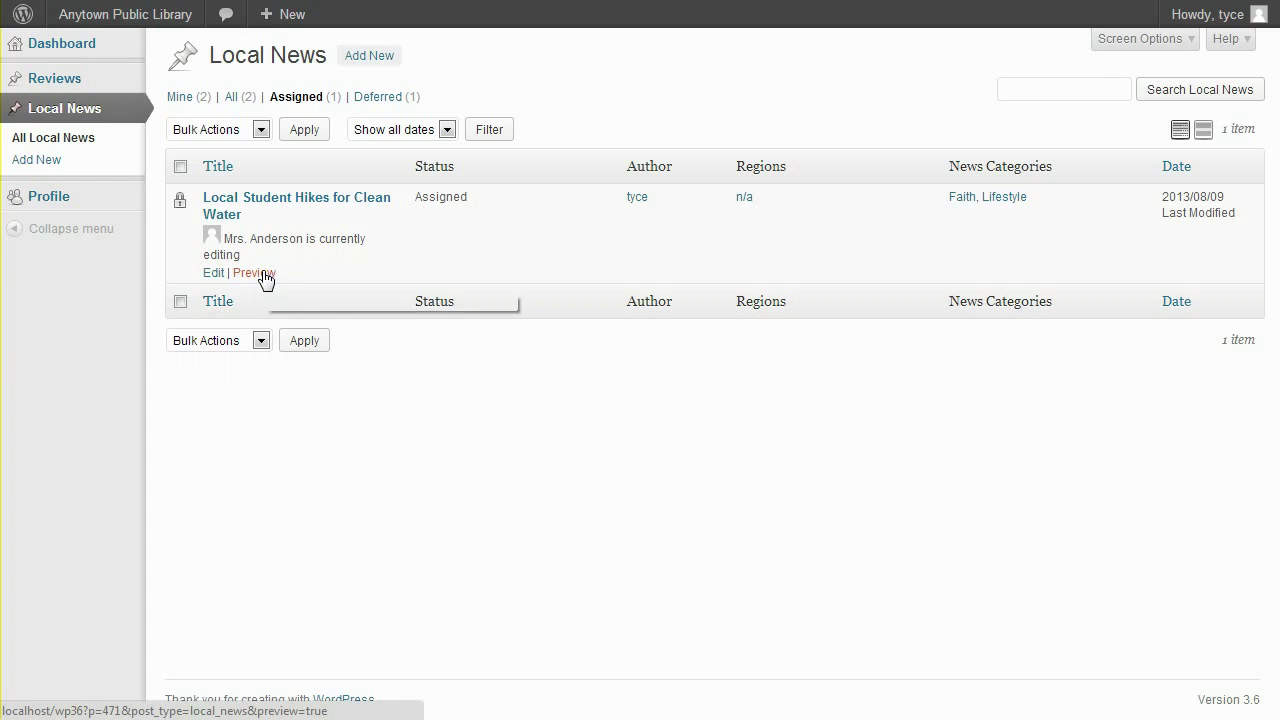
{"action": "left_click", "coordinate": [216, 273]}
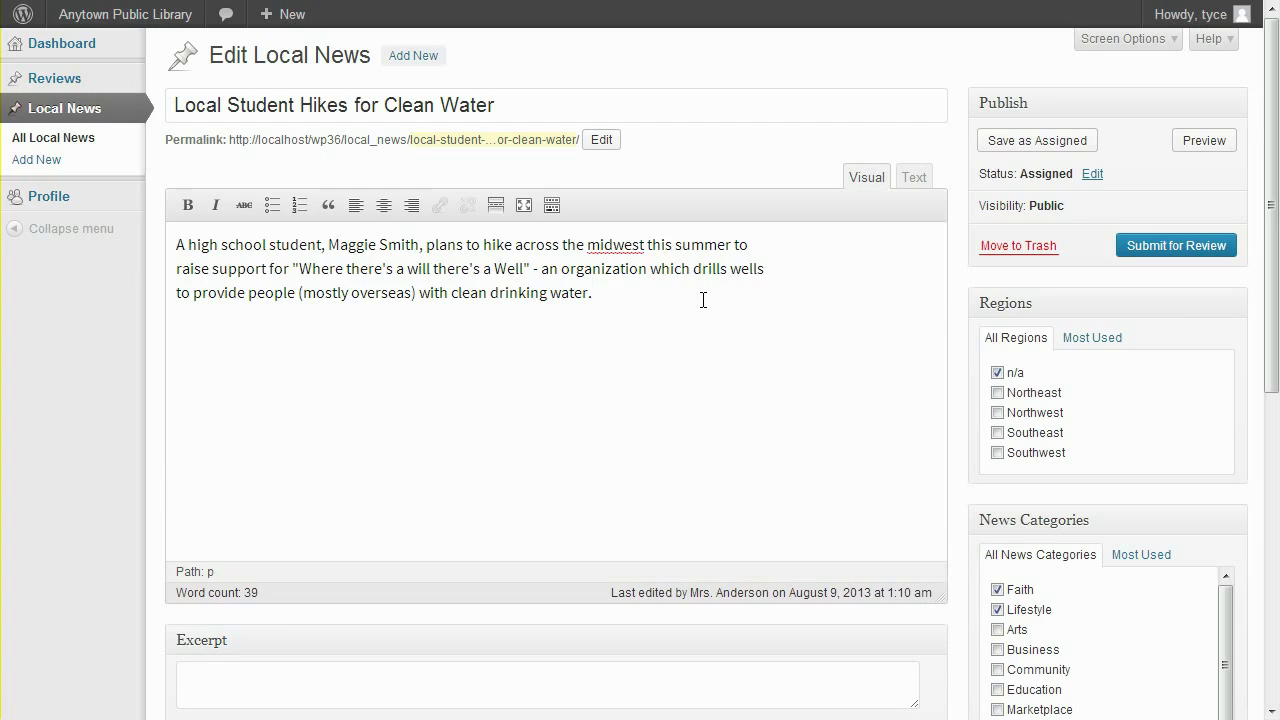
{"action": "type", "text": "[Let's just pretend this is a completed news article.]"}
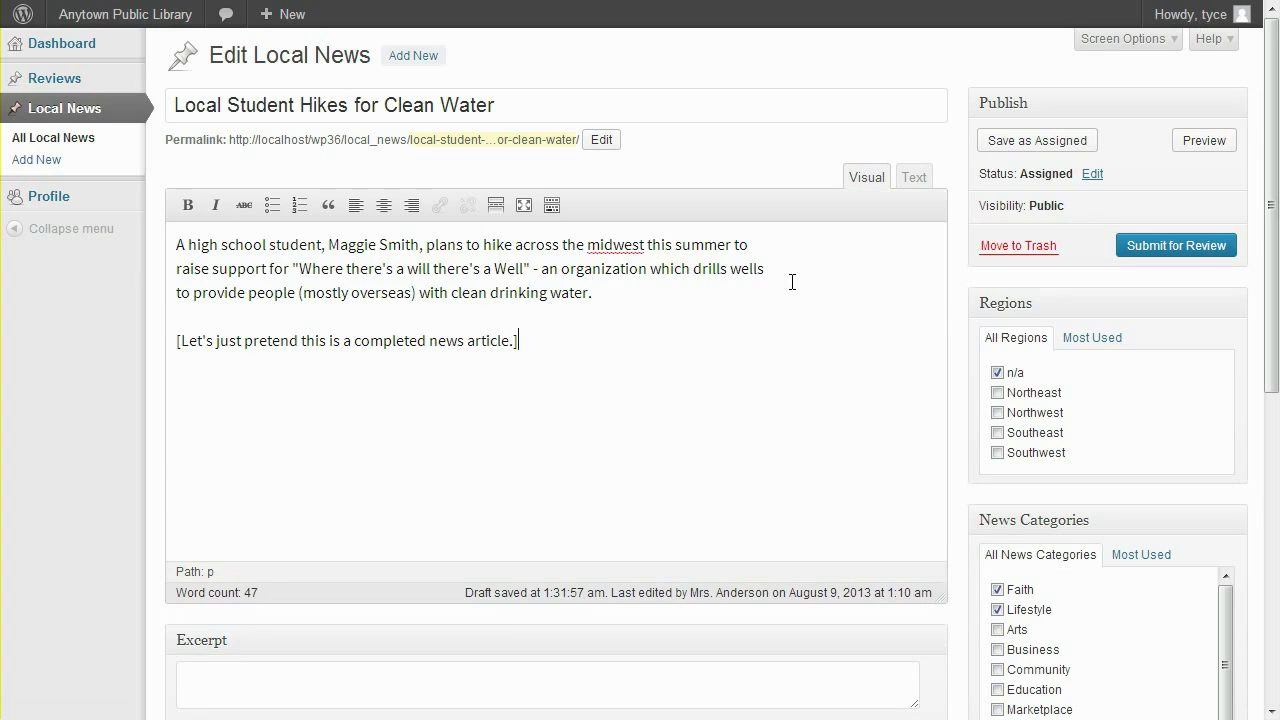
{"action": "left_click", "coordinate": [1020, 148]}
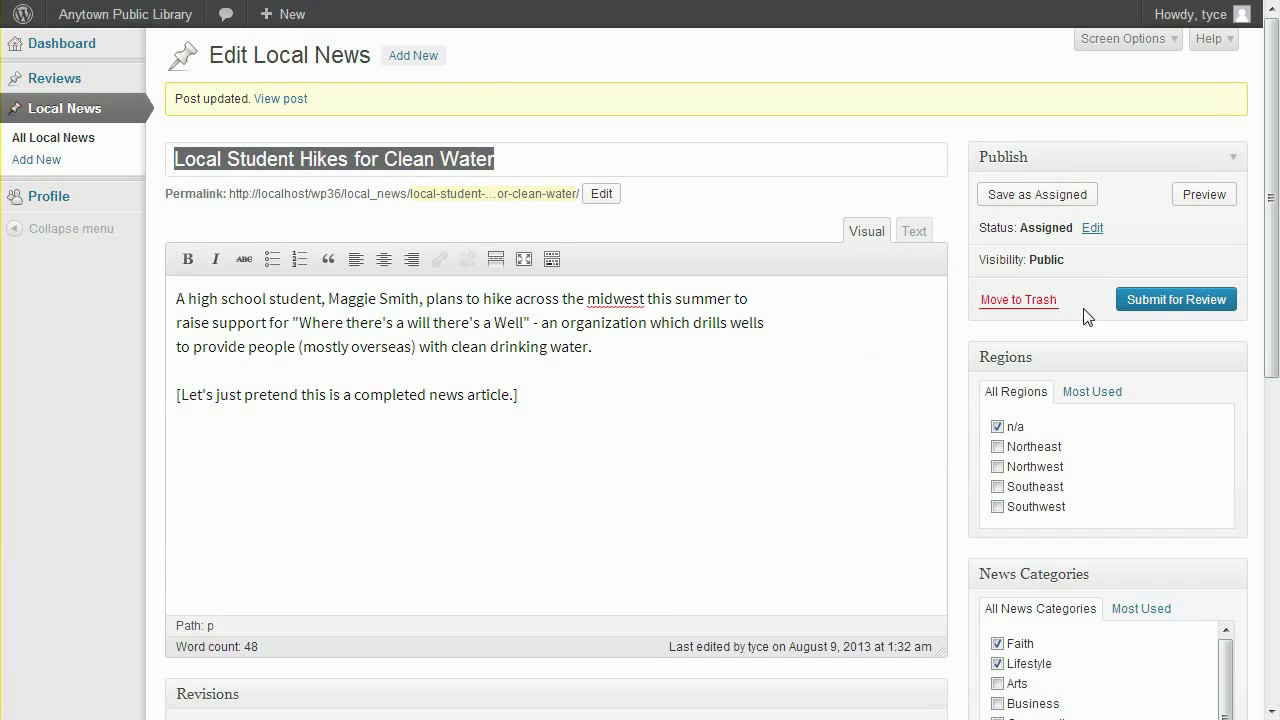
Submit the story for review and log out of the student's account
{"action": "left_click", "coordinate": [1165, 304]}
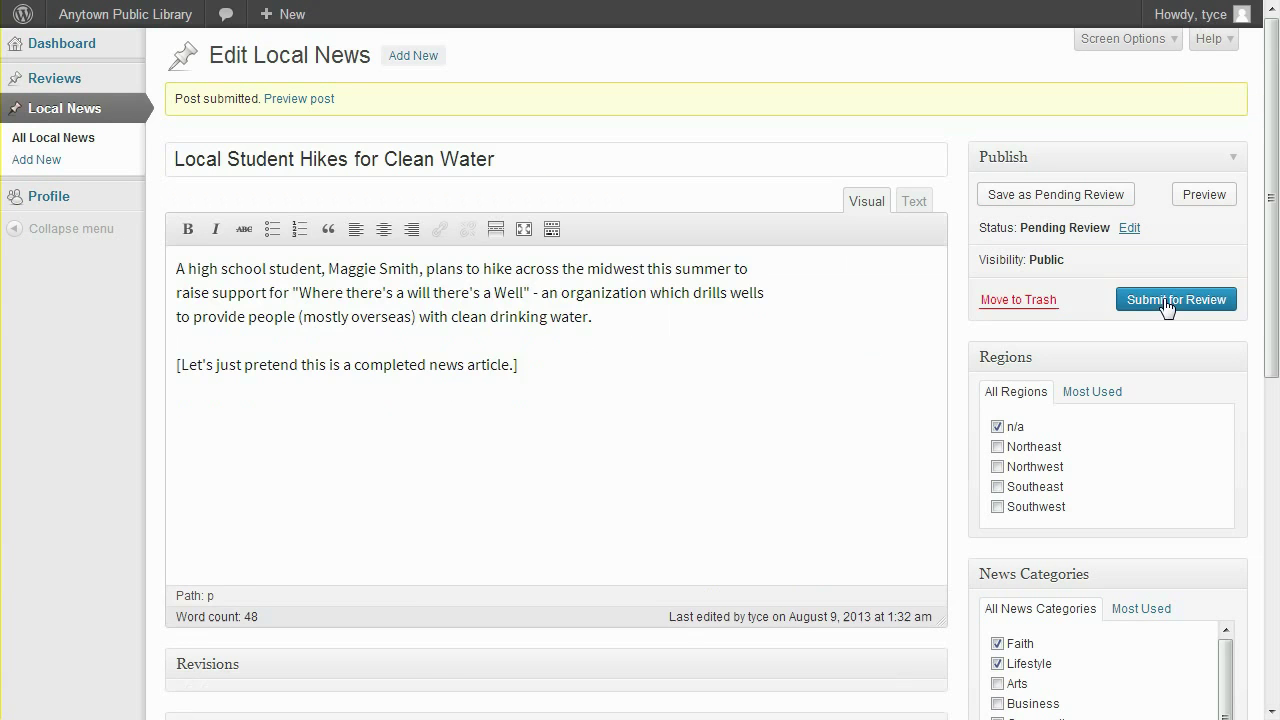
{"action": "mouse_move", "coordinate": [1195, 30]}
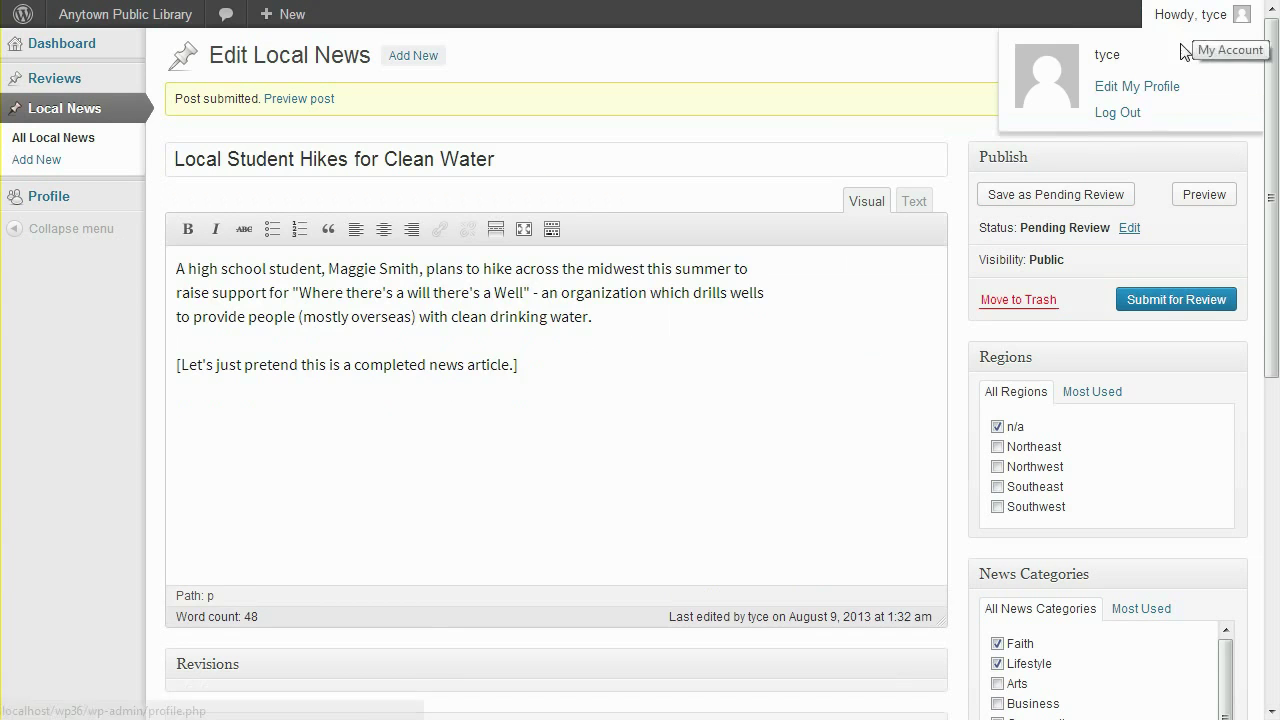
{"action": "left_click", "coordinate": [1108, 114]}
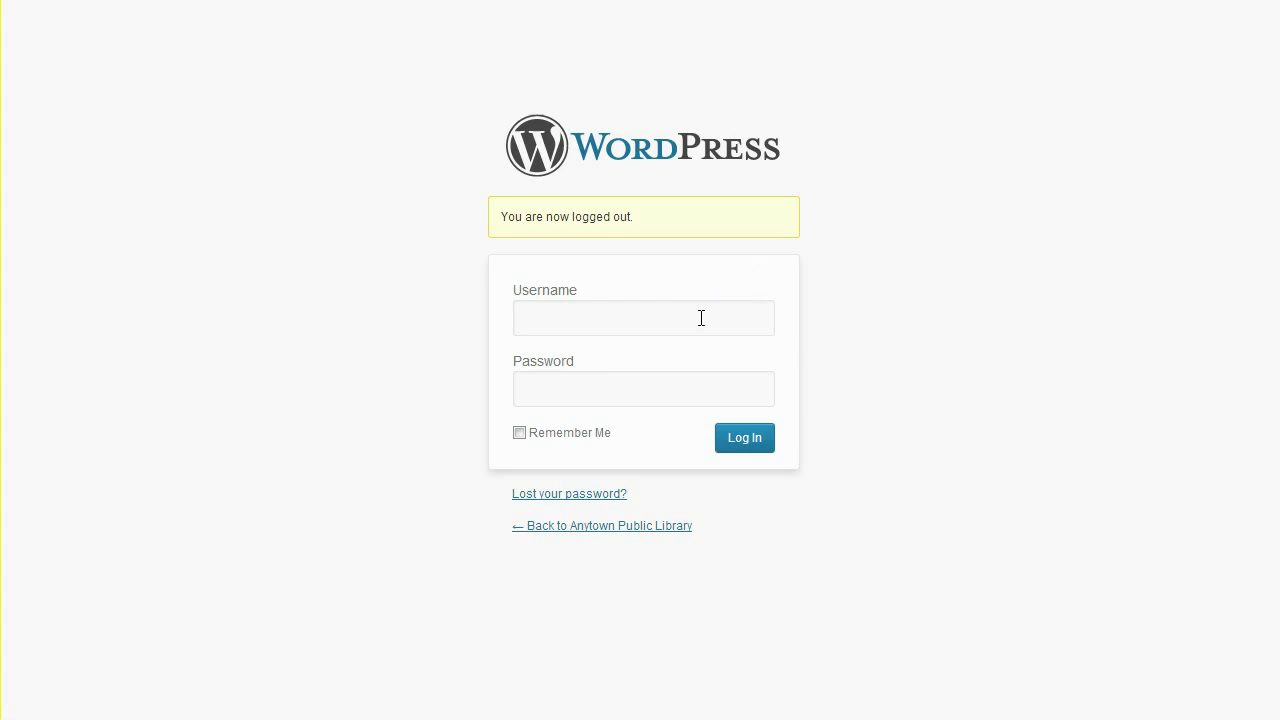
Log in with the reviewer's username and password
{"action": "left_click", "coordinate": [701, 318]}
{"action": "type", "text": "will"}
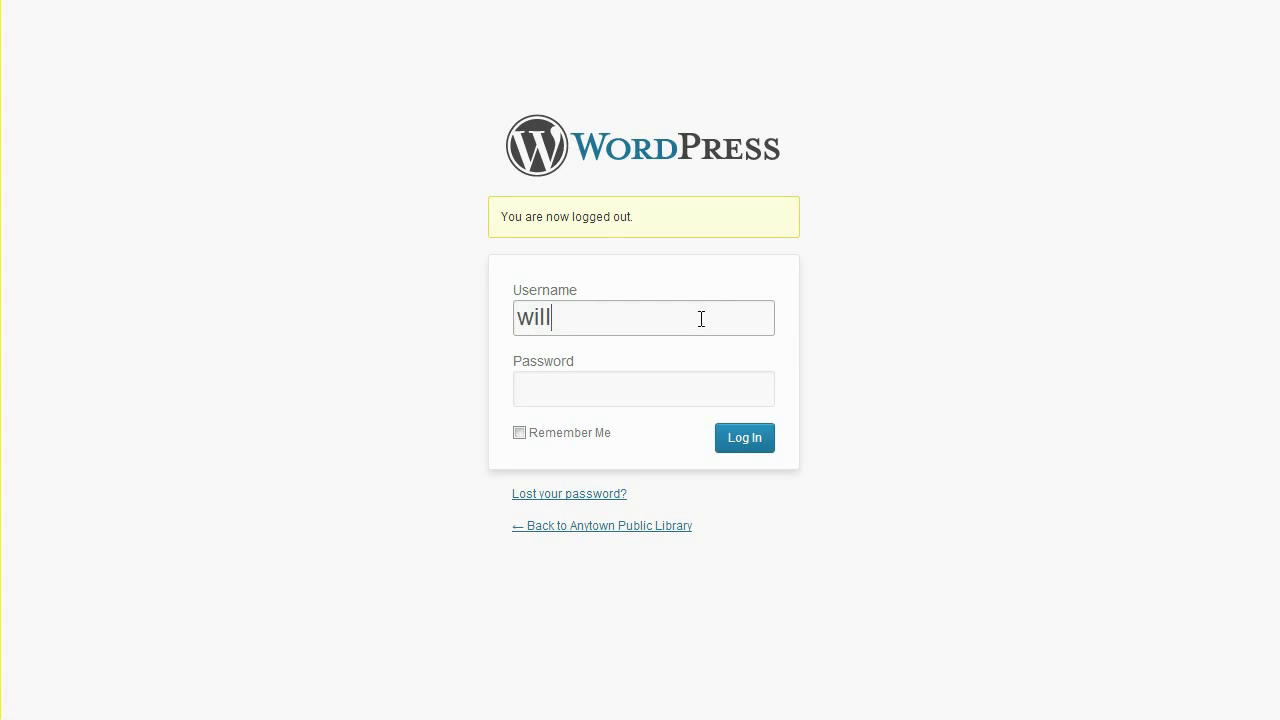
{"action": "type", "text": "iam"}
{"action": "key", "text": "Tab"}
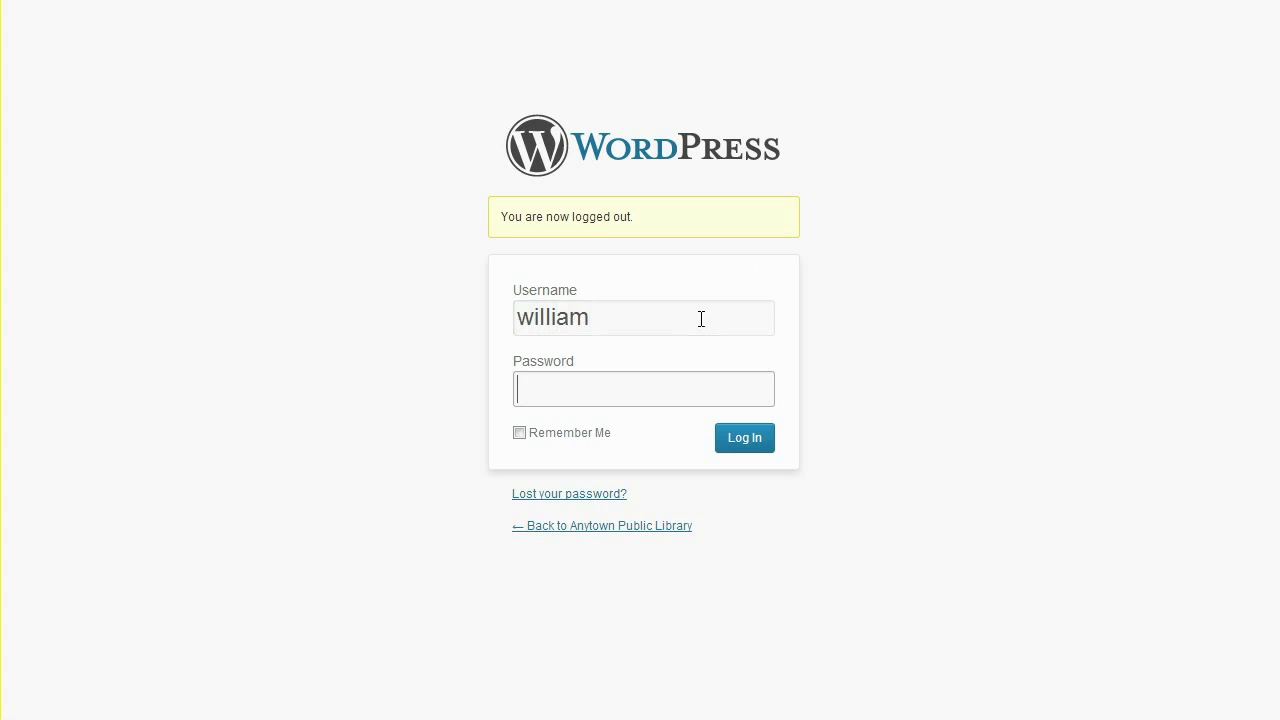
{"action": "type", "text": "******"}
{"action": "key", "text": "Return"}
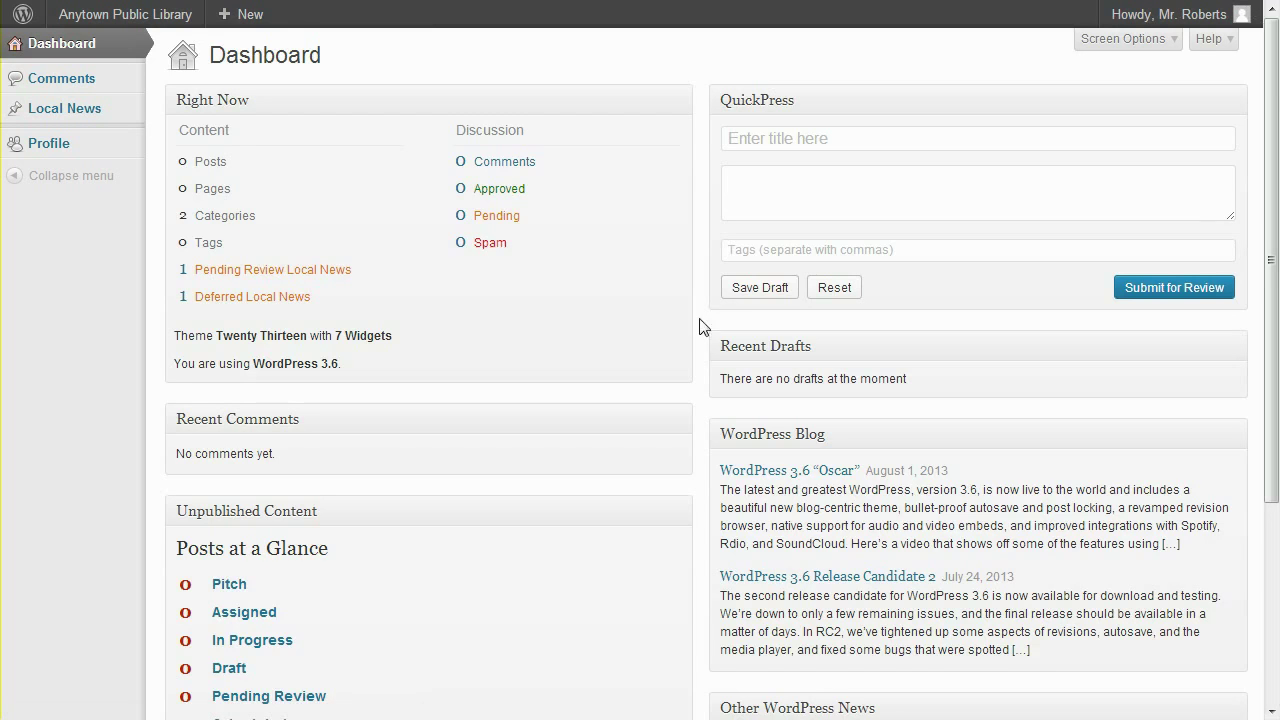
Open the Pending Review Local News story, take over editing, and set it to Recommended
{"action": "left_click", "coordinate": [320, 271]}
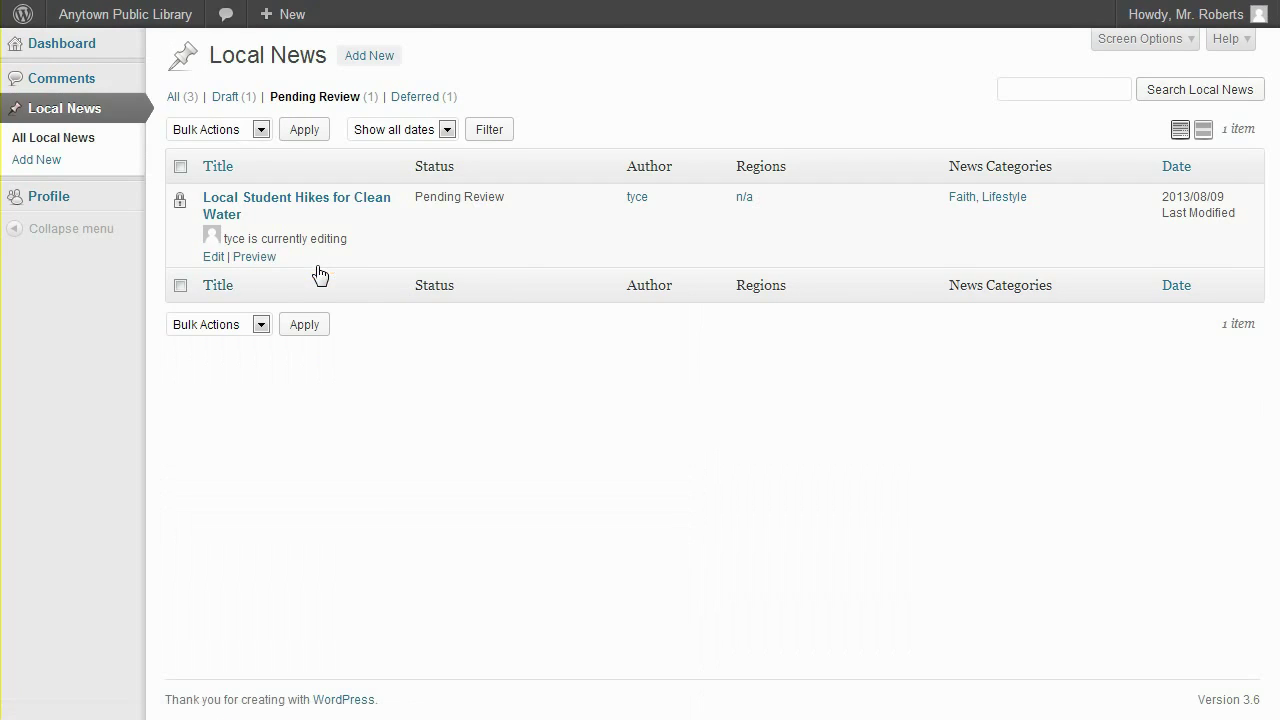
{"action": "left_click", "coordinate": [211, 258]}
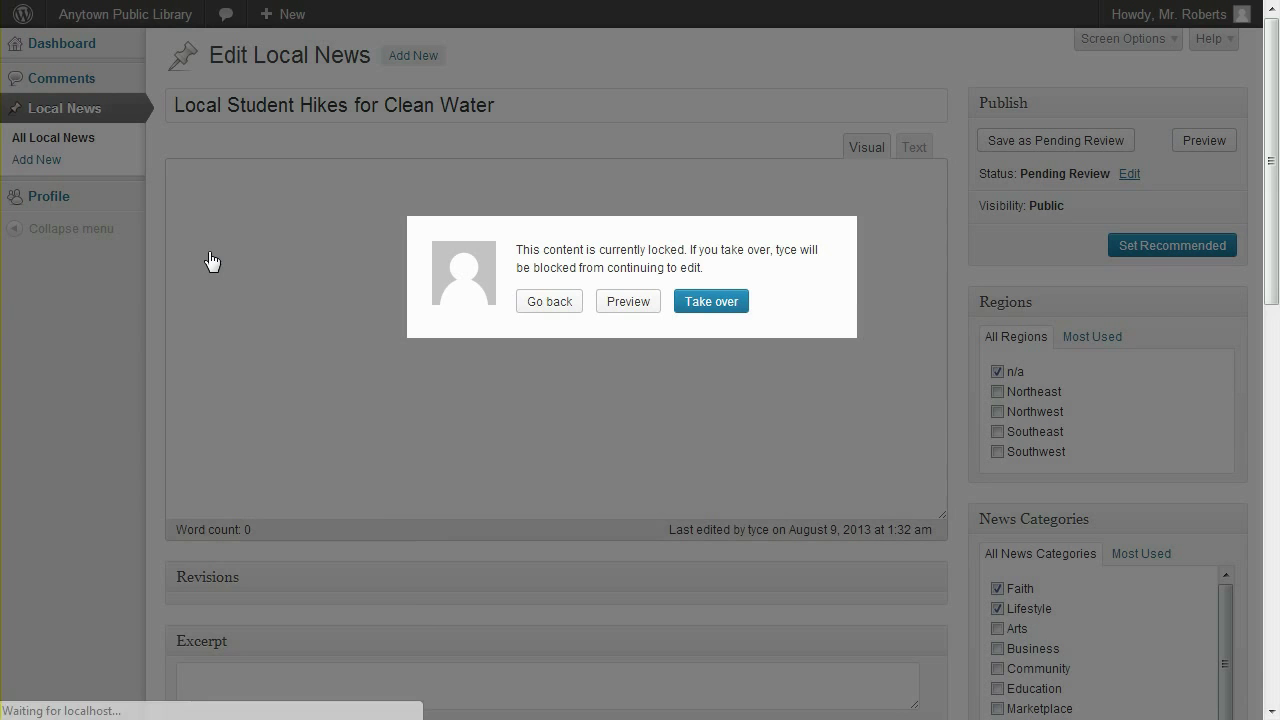
{"action": "left_click", "coordinate": [718, 311]}
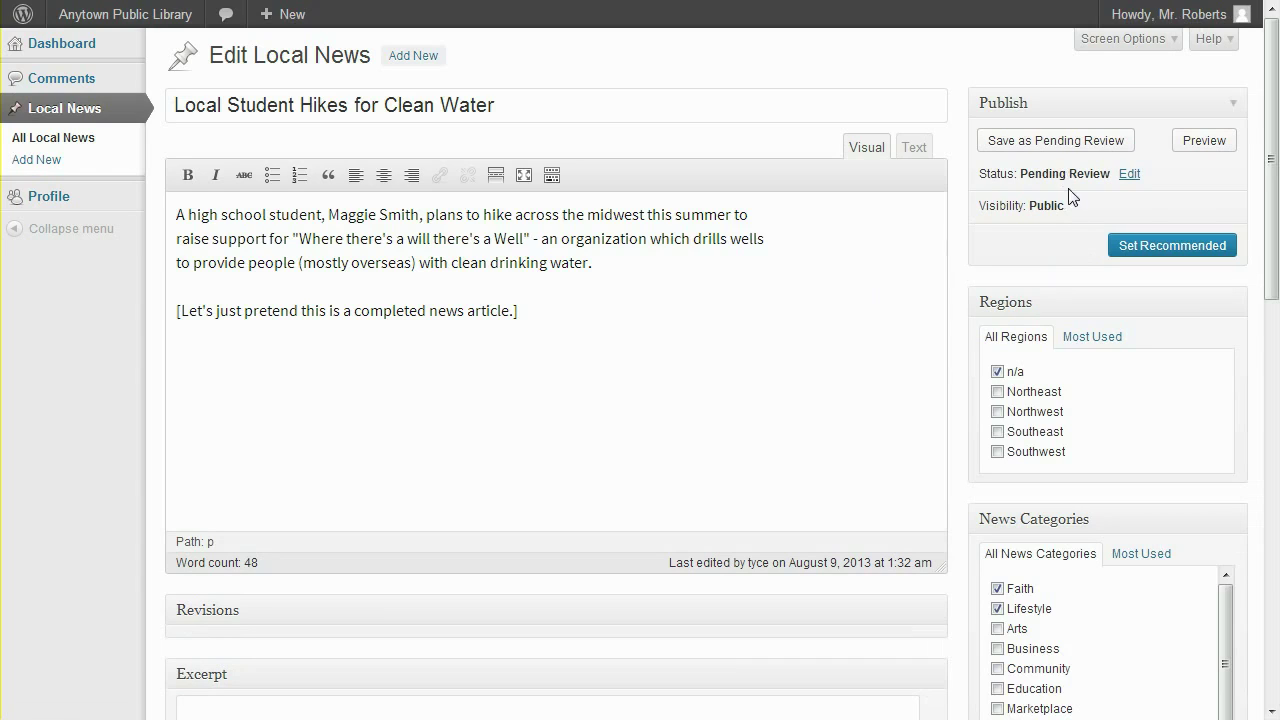
{"action": "left_click", "coordinate": [1186, 250]}
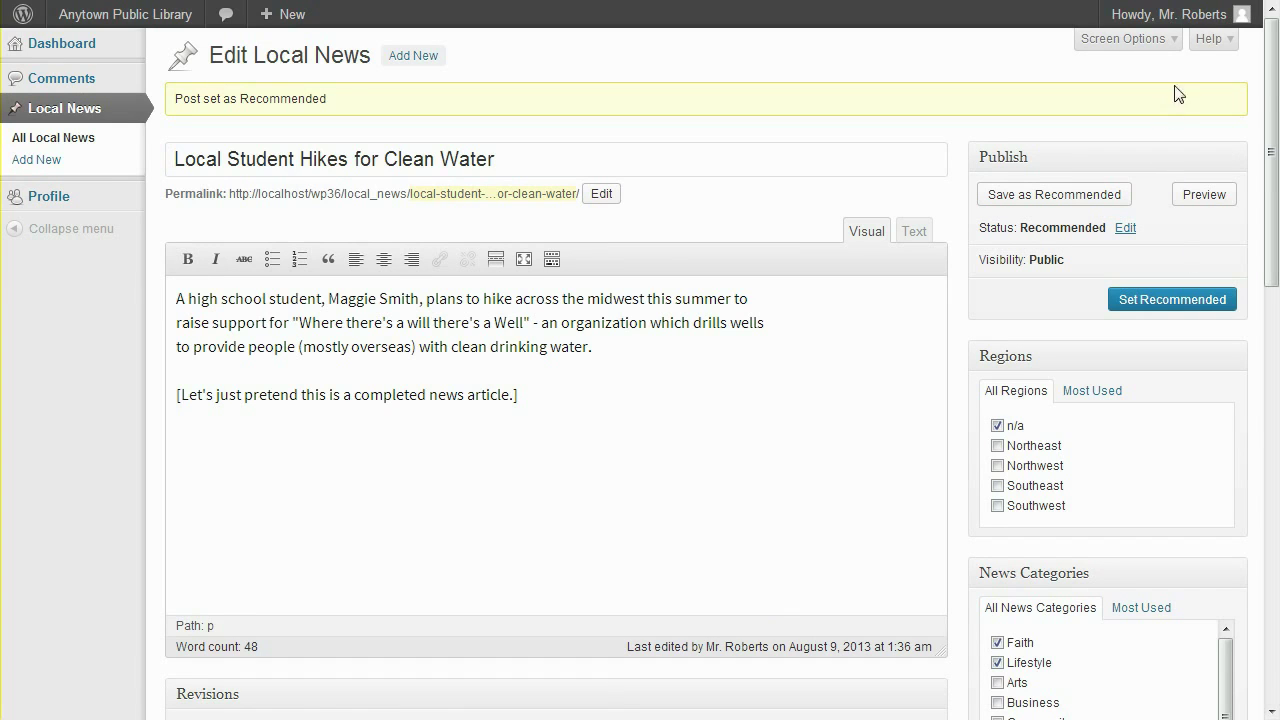
Log out of the reviewer's account and log in as the next editor
{"action": "mouse_move", "coordinate": [1172, 17]}
{"action": "left_click", "coordinate": [1122, 136]}
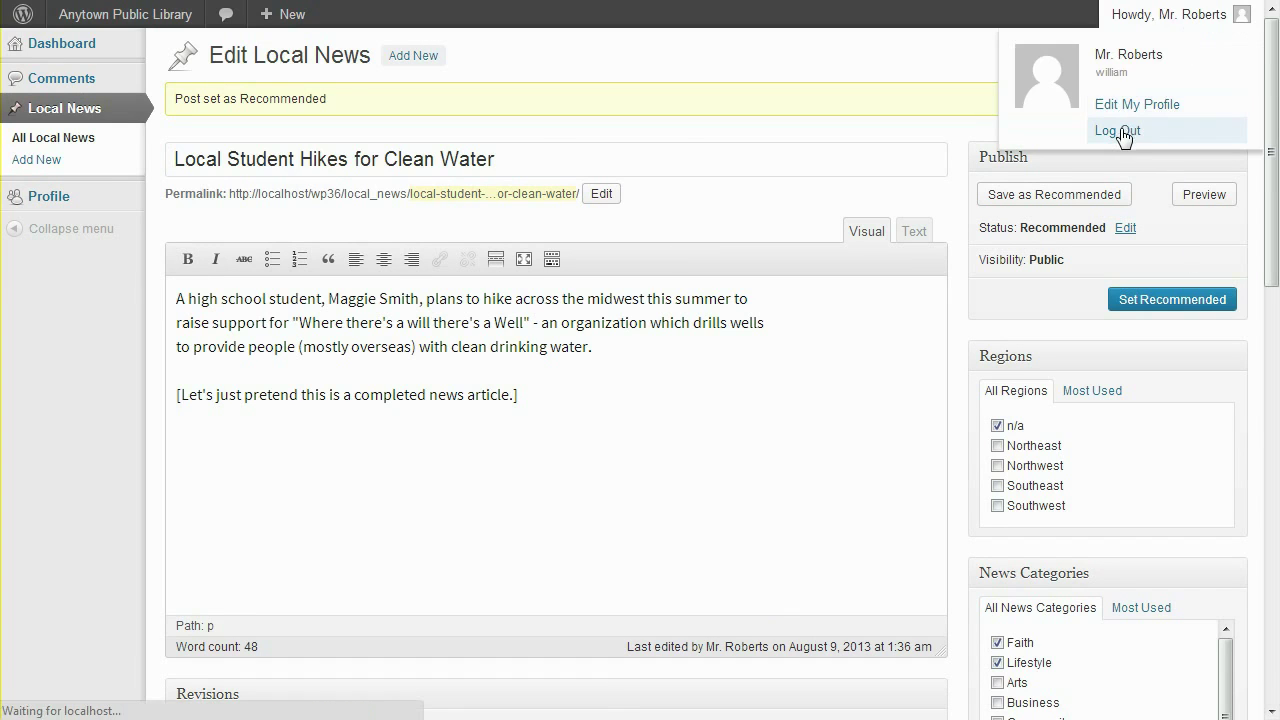
{"action": "type", "text": "austin"}
{"action": "key", "text": "Tab"}
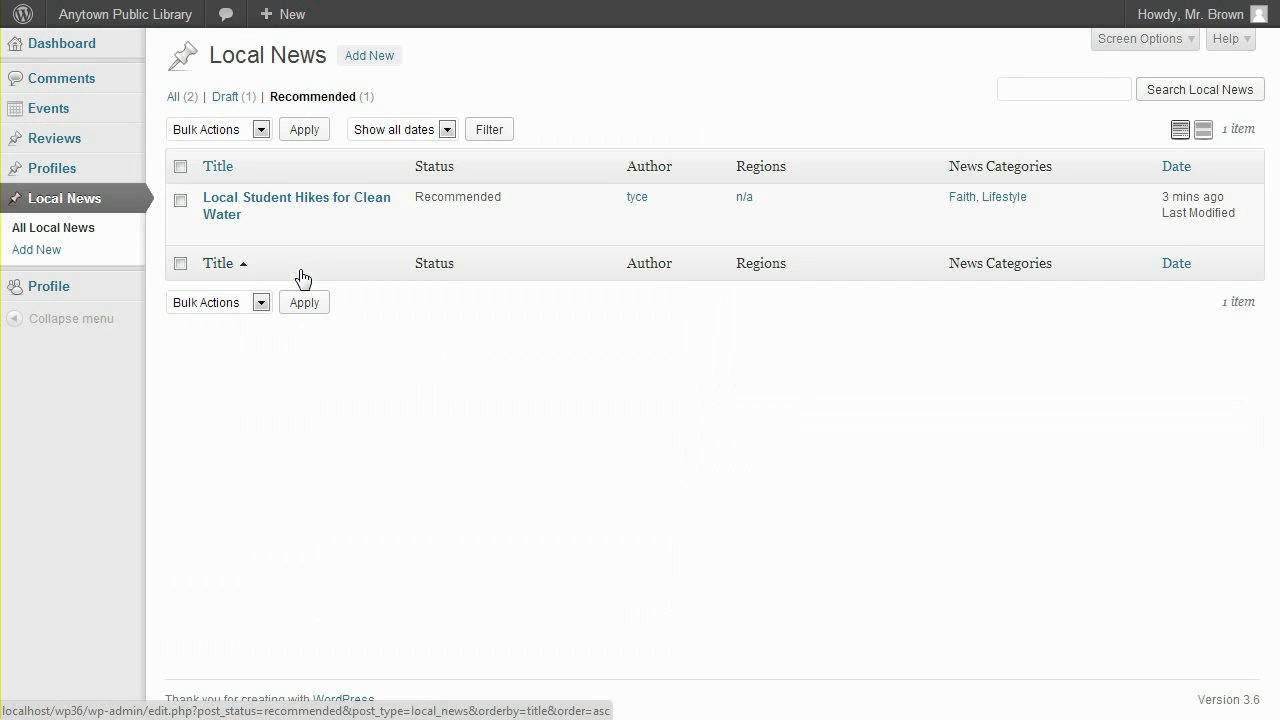
Comment 'We should think about working this in next month.' on the recommended story, then approve it
{"action": "left_click", "coordinate": [277, 207]}
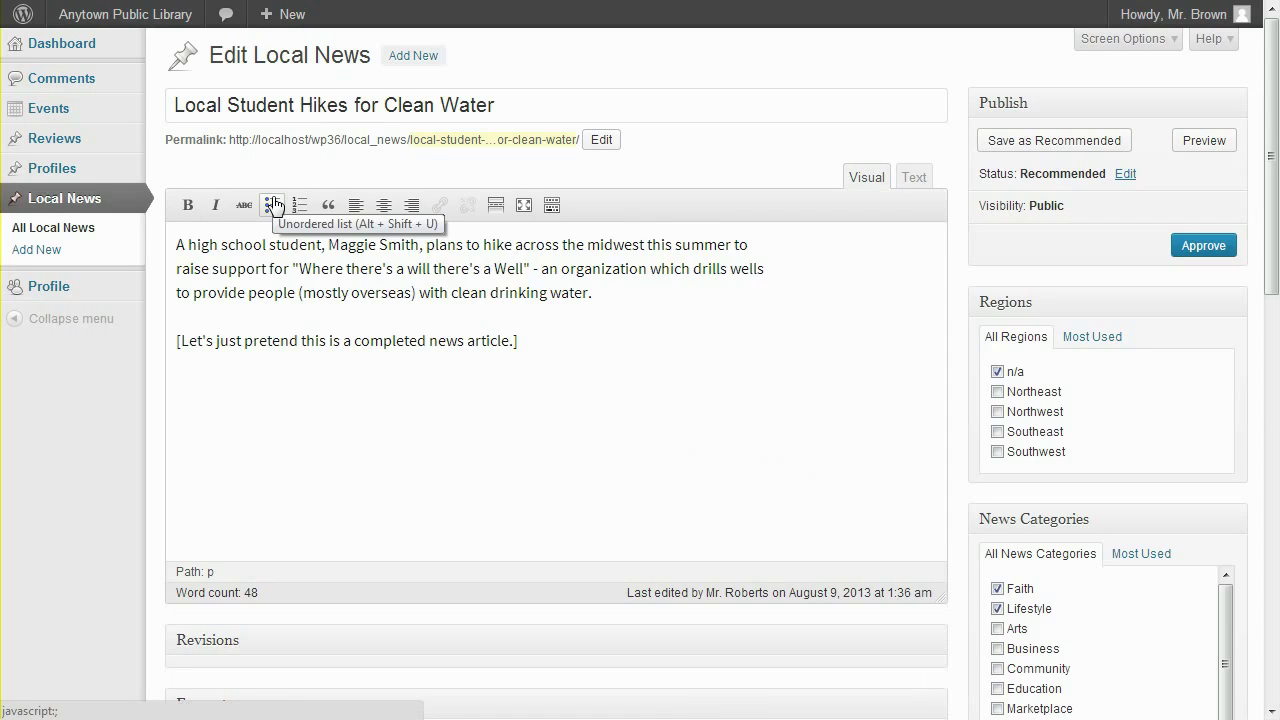
{"action": "scroll", "coordinate": [275, 205], "scroll_direction": "down", "scroll_amount": 8}
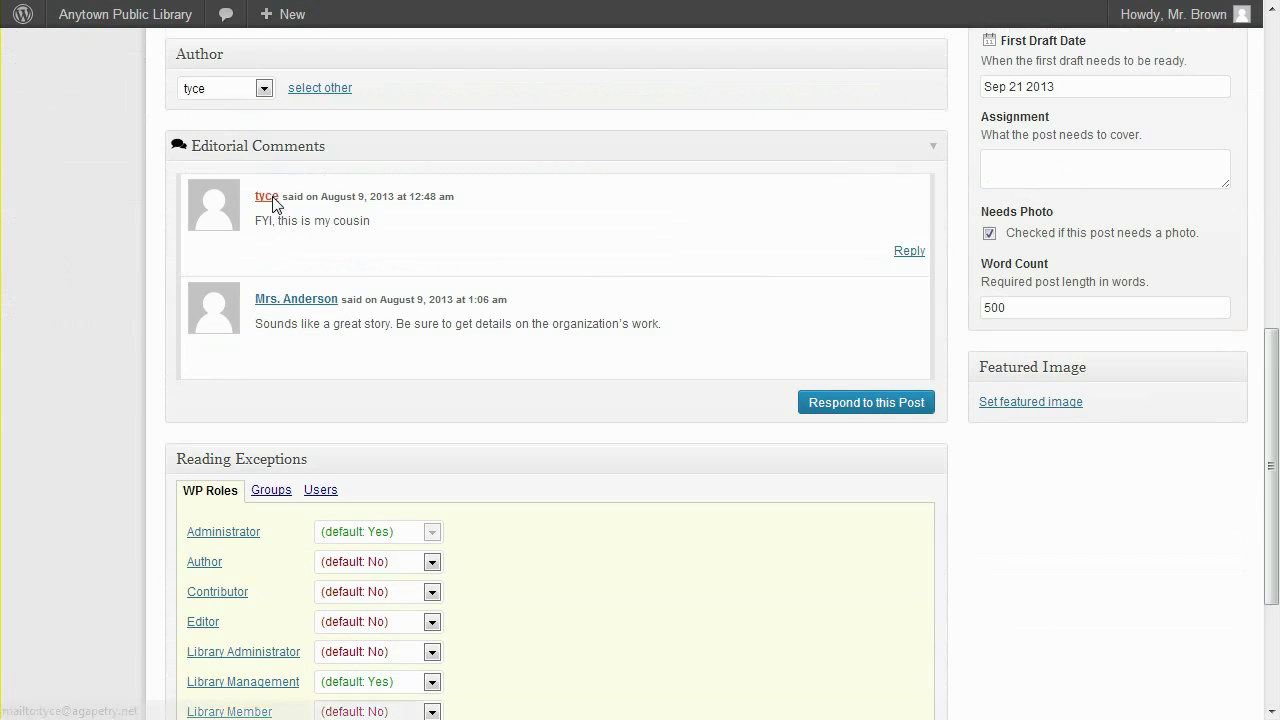
{"action": "left_click", "coordinate": [864, 401]}
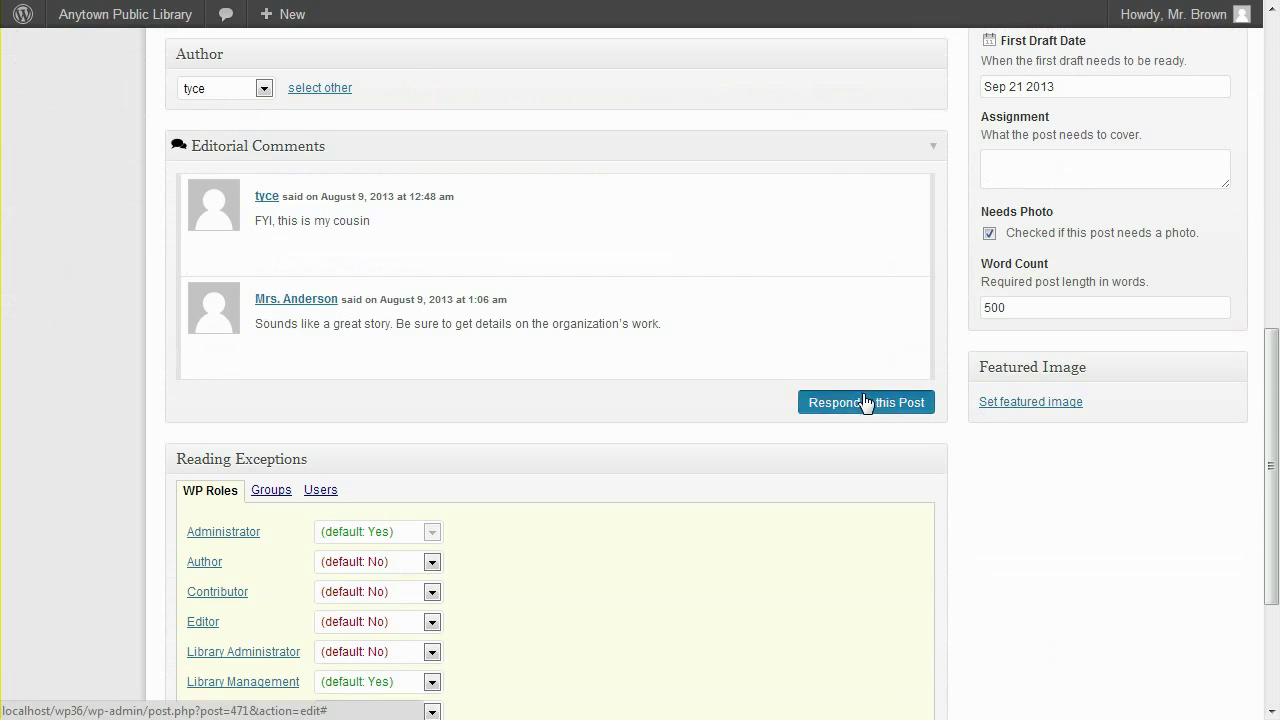
{"action": "type", "text": "We should think about working this in next month."}
{"action": "left_click", "coordinate": [851, 515]}
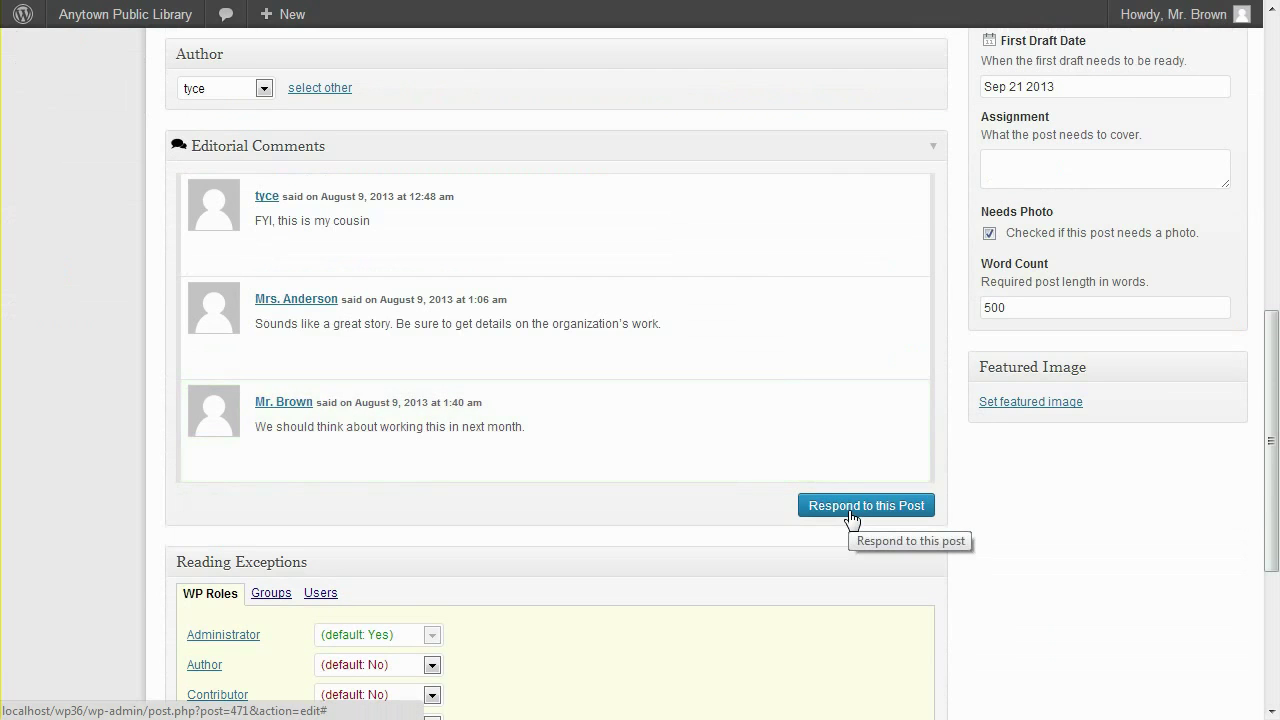
{"action": "scroll", "coordinate": [851, 515], "scroll_direction": "up", "scroll_amount": 10}
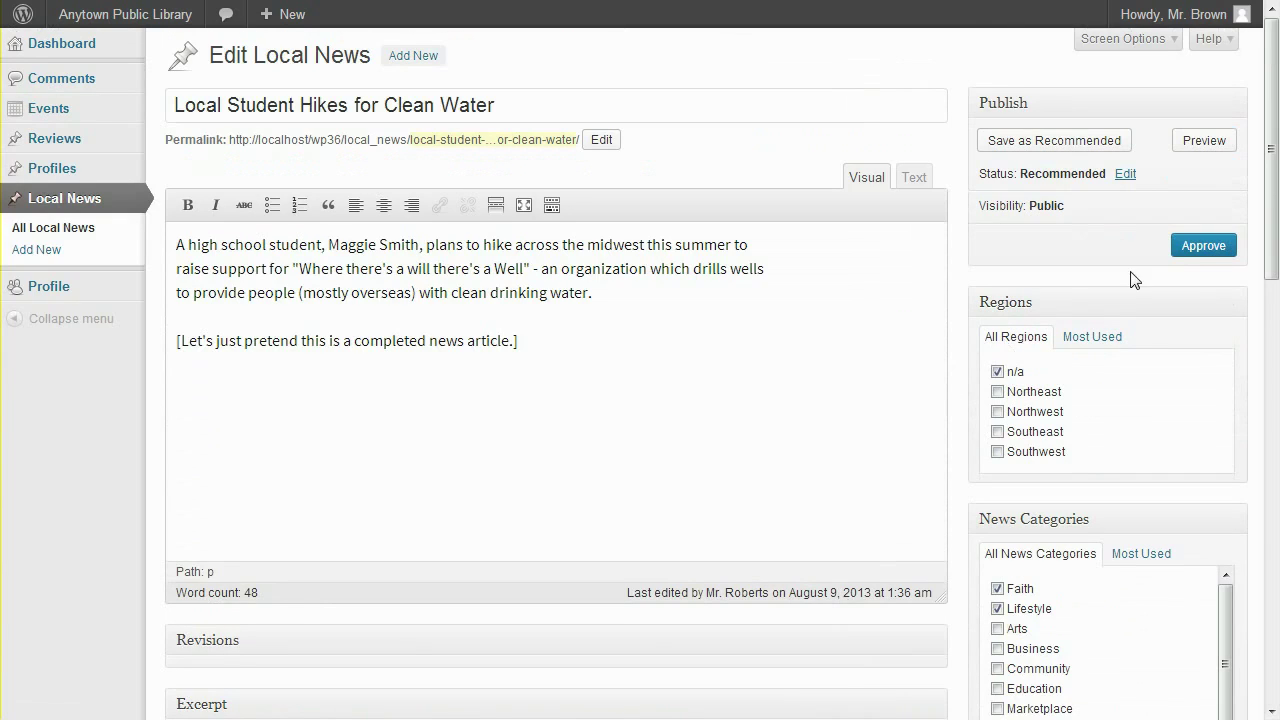
{"action": "left_click", "coordinate": [1200, 248]}
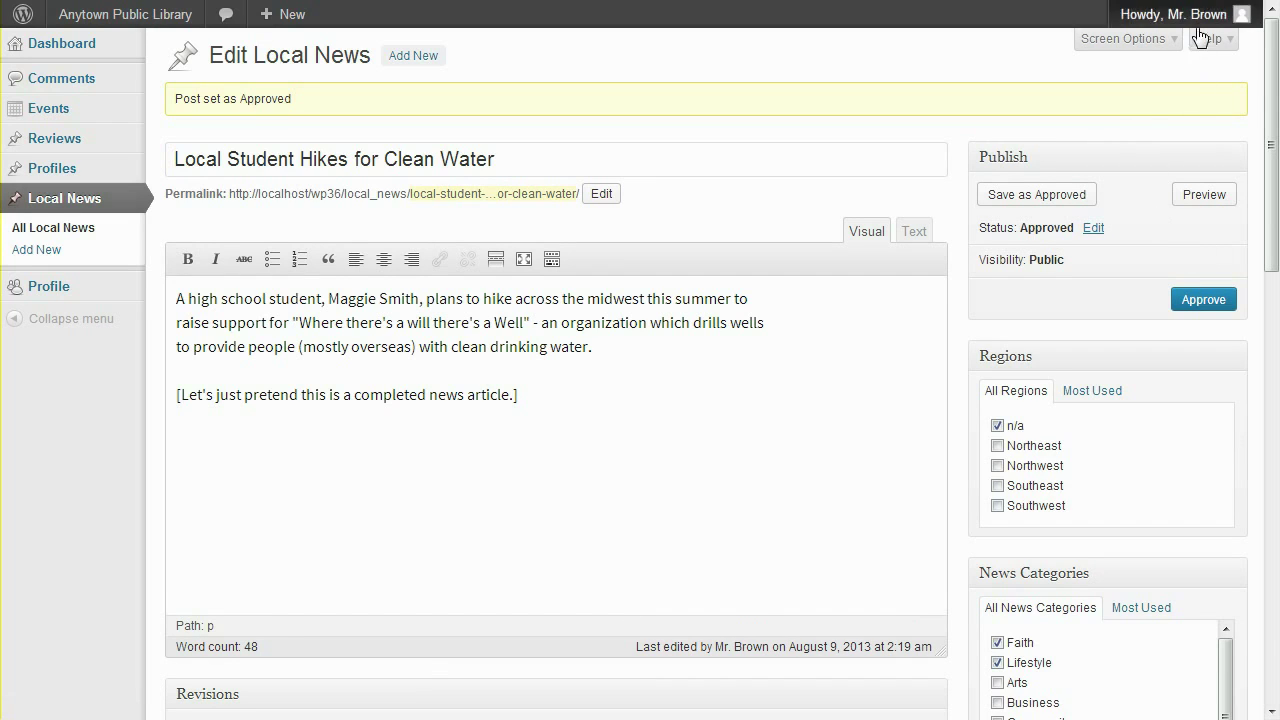
Log out of the editor's account and log in with the library manager's username
{"action": "mouse_move", "coordinate": [1185, 20]}
{"action": "left_click", "coordinate": [1110, 130]}
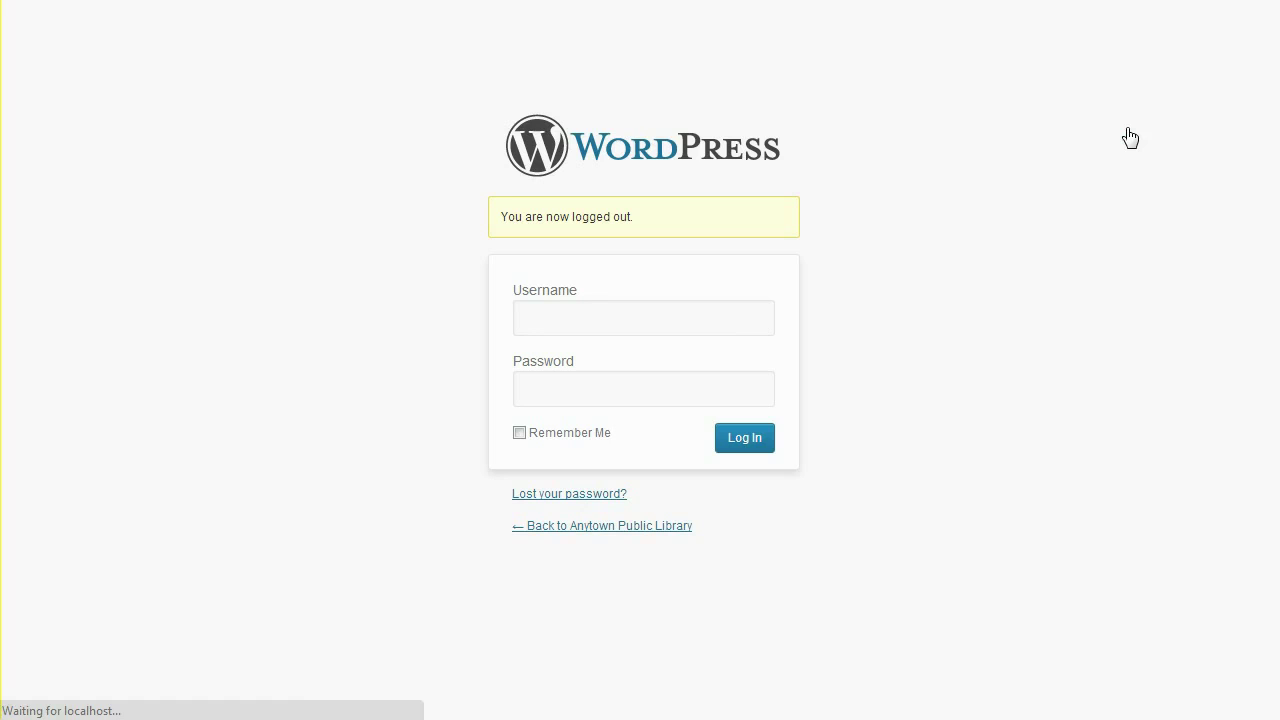
{"action": "left_click", "coordinate": [734, 322]}
{"action": "type", "text": "aretha"}
{"action": "key", "text": "Tab"}
{"action": "key", "text": "Return"}
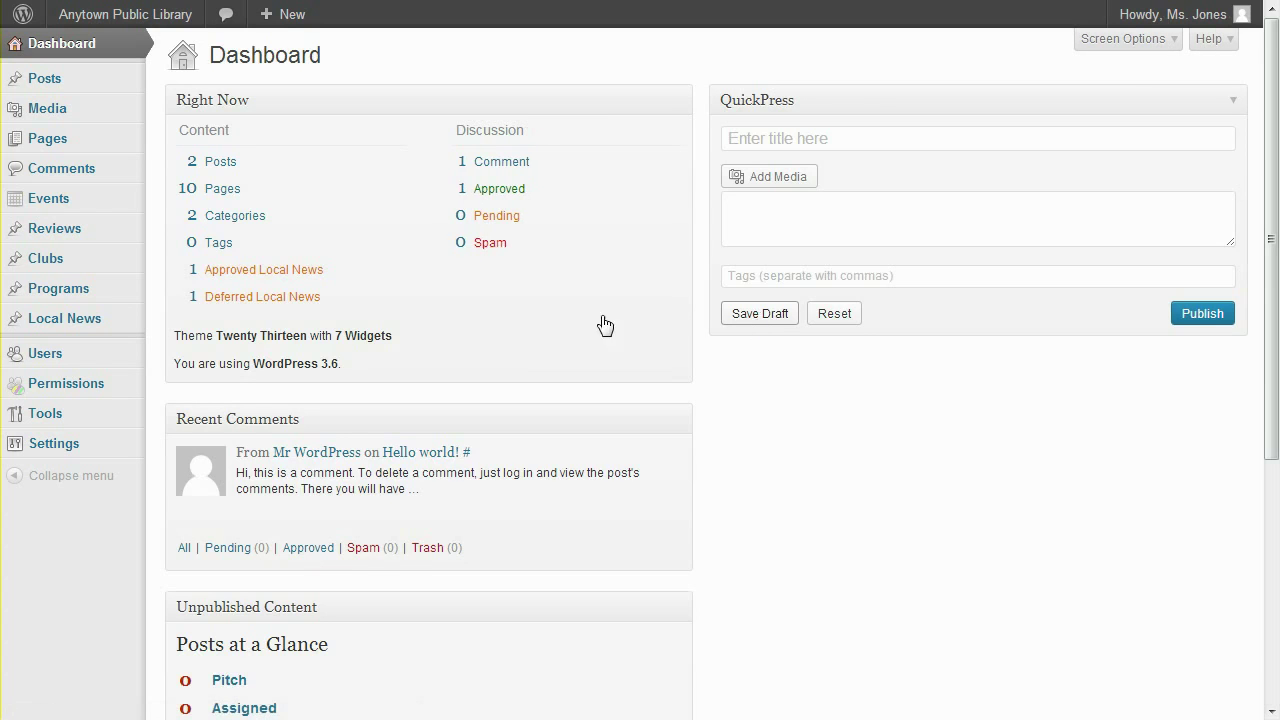
Publish the approved Local News story, then log out of the manager's account
{"action": "left_click", "coordinate": [266, 277]}
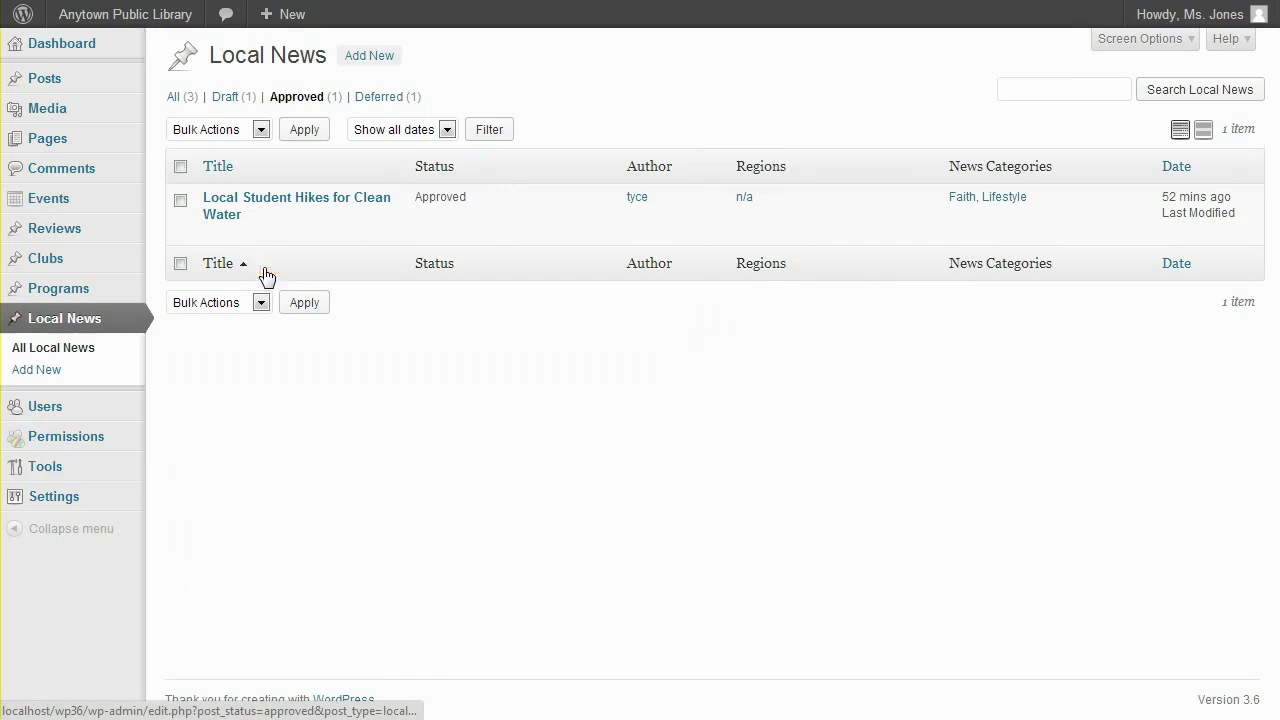
{"action": "left_click", "coordinate": [253, 205]}
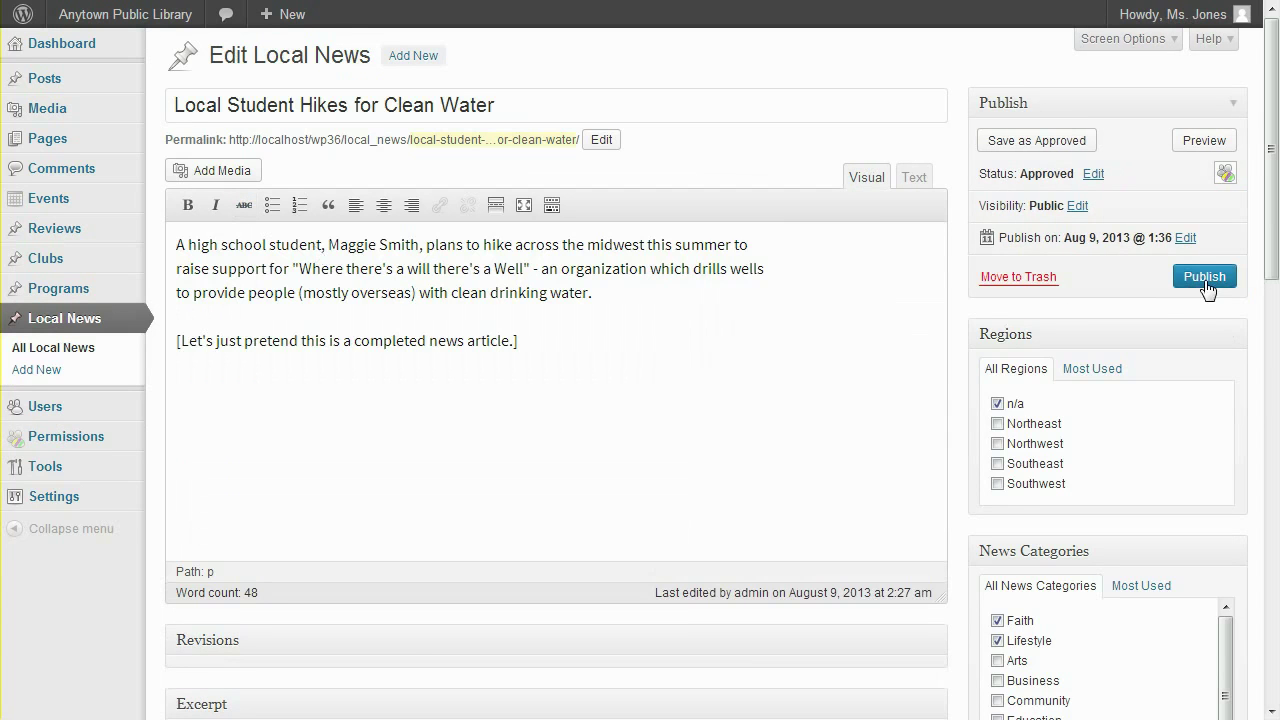
{"action": "left_click", "coordinate": [1204, 279]}
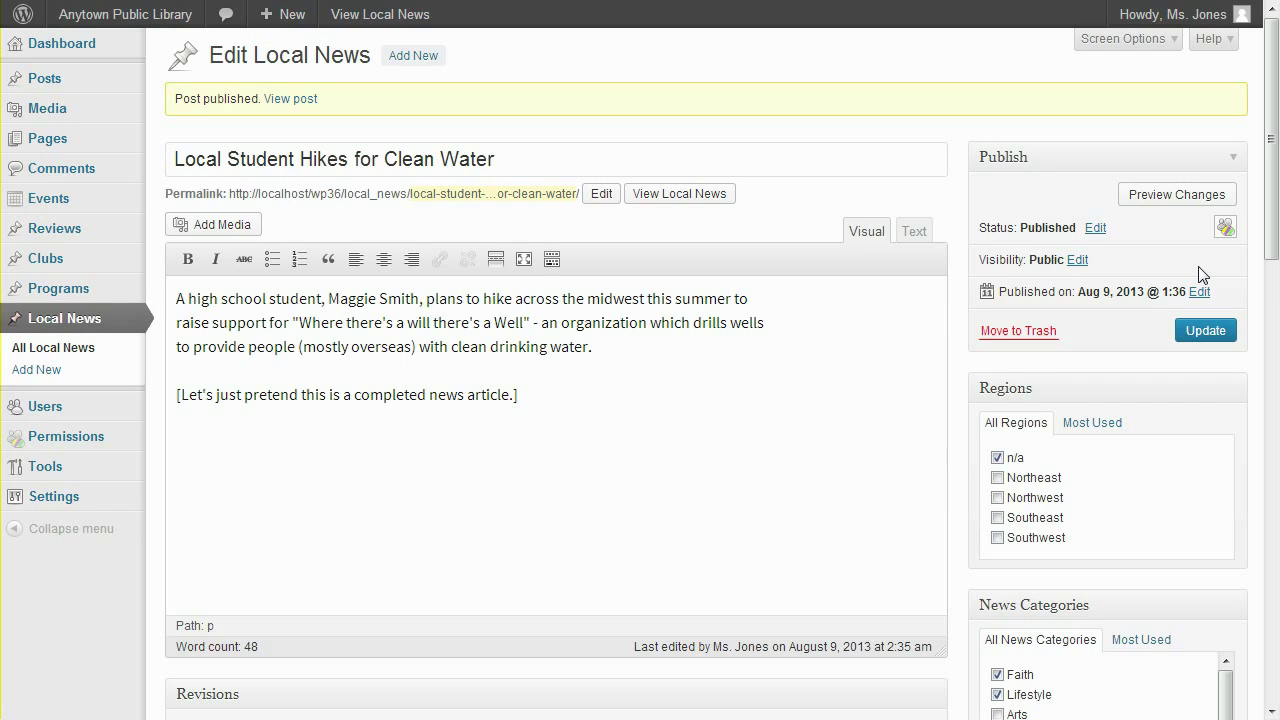
{"action": "mouse_move", "coordinate": [1185, 18]}
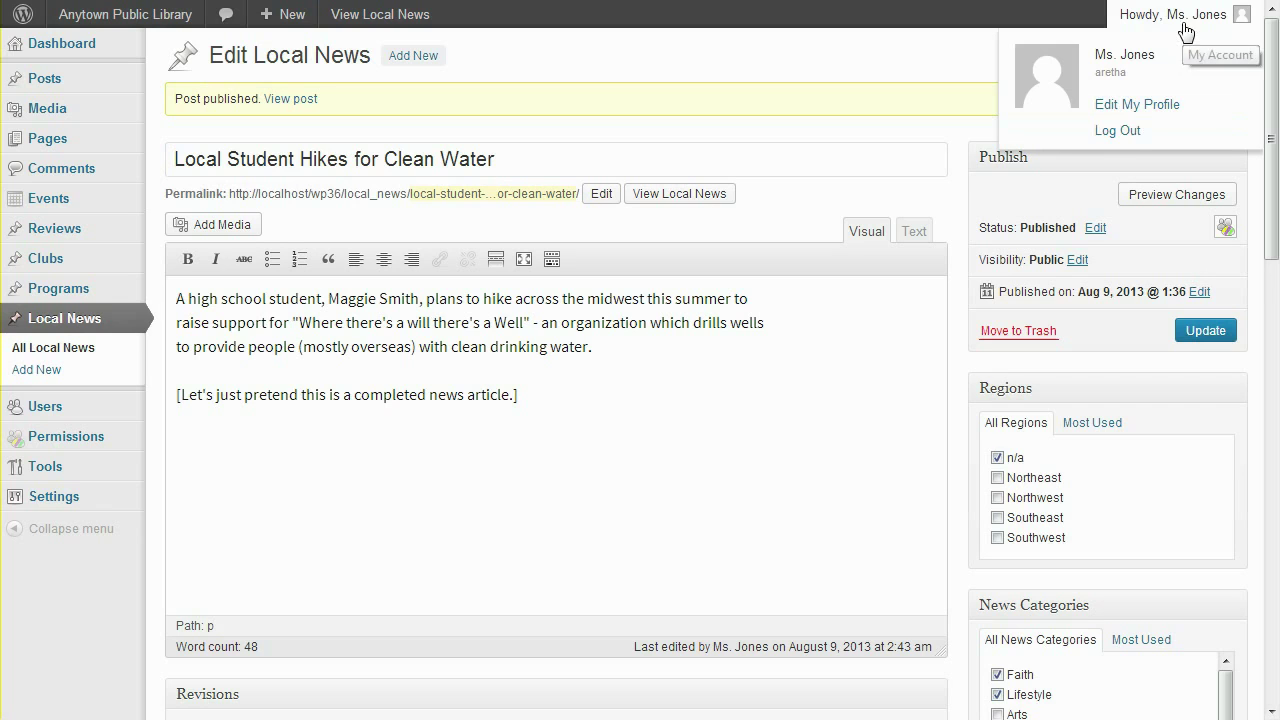
{"action": "left_click", "coordinate": [1125, 131]}
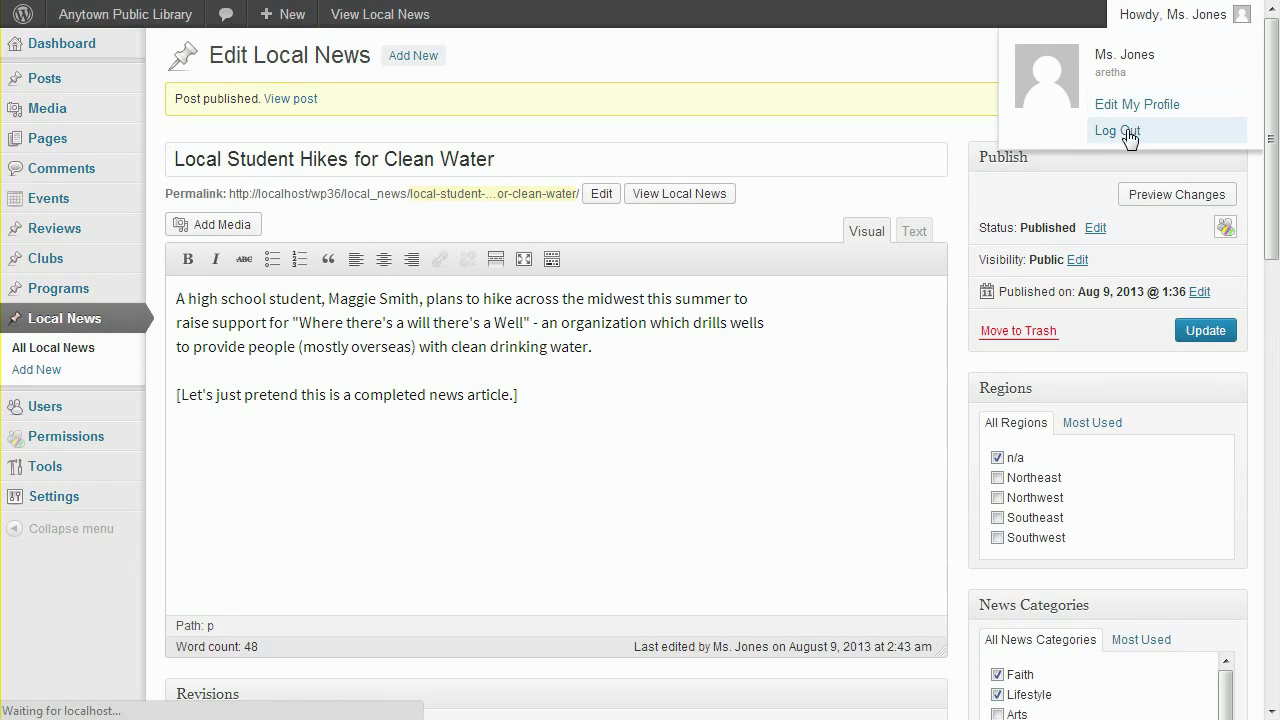